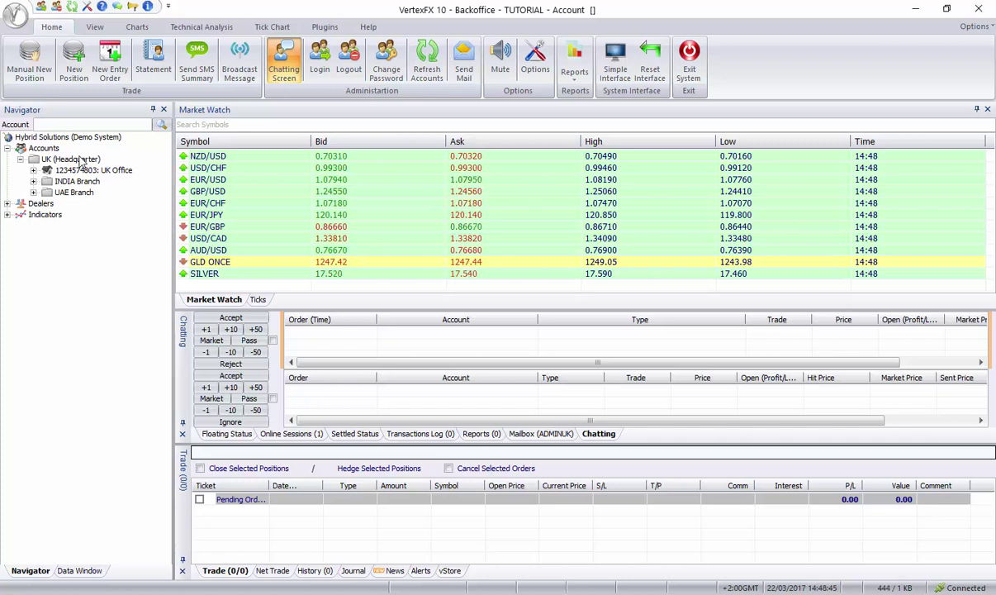
Examine the client groups under UK Office and the INDIA and UAE branches within UK (Headquarter)
left_click(67, 159)
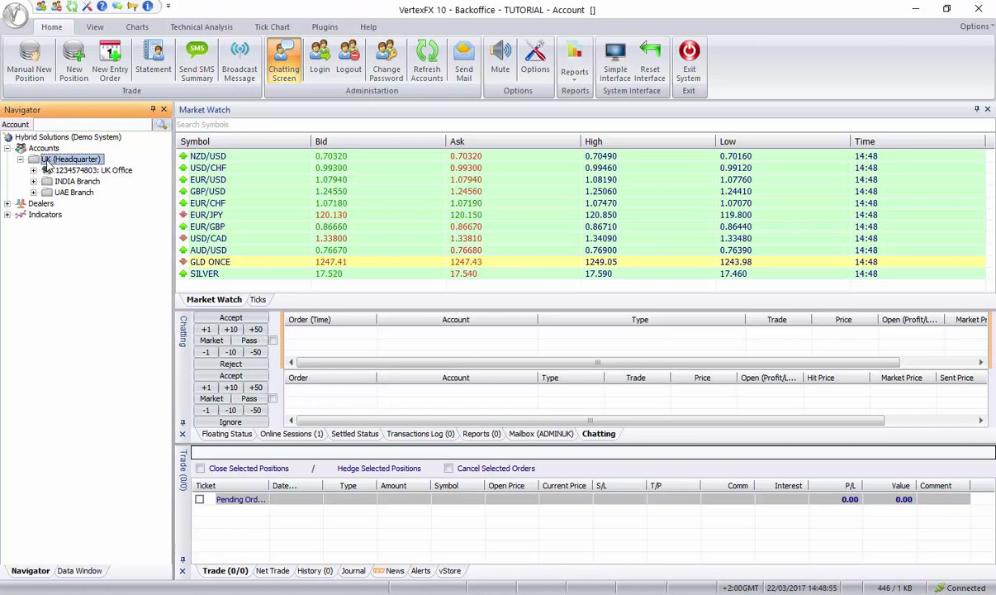
left_click(108, 170)
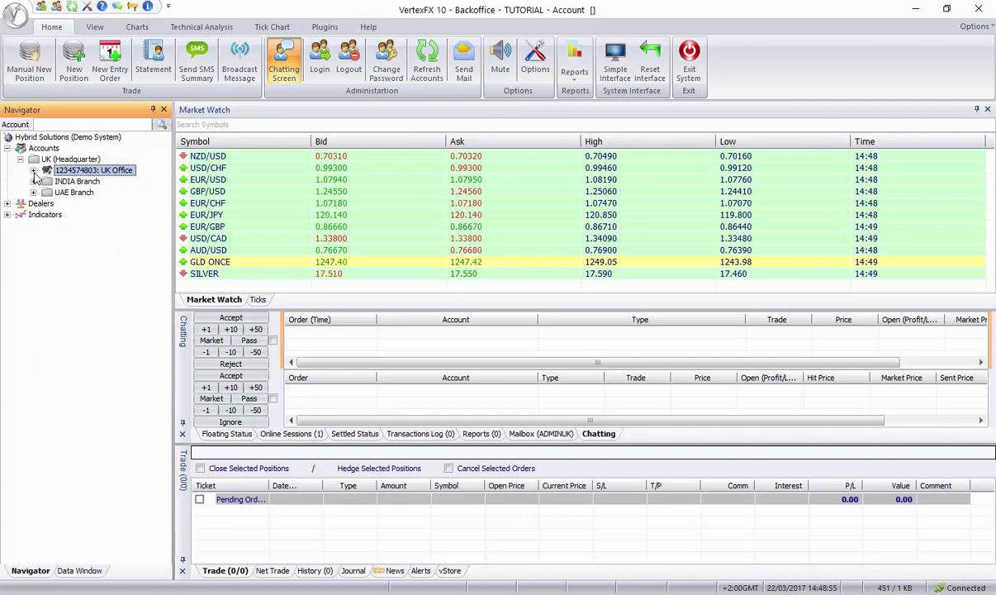
left_click(33, 170)
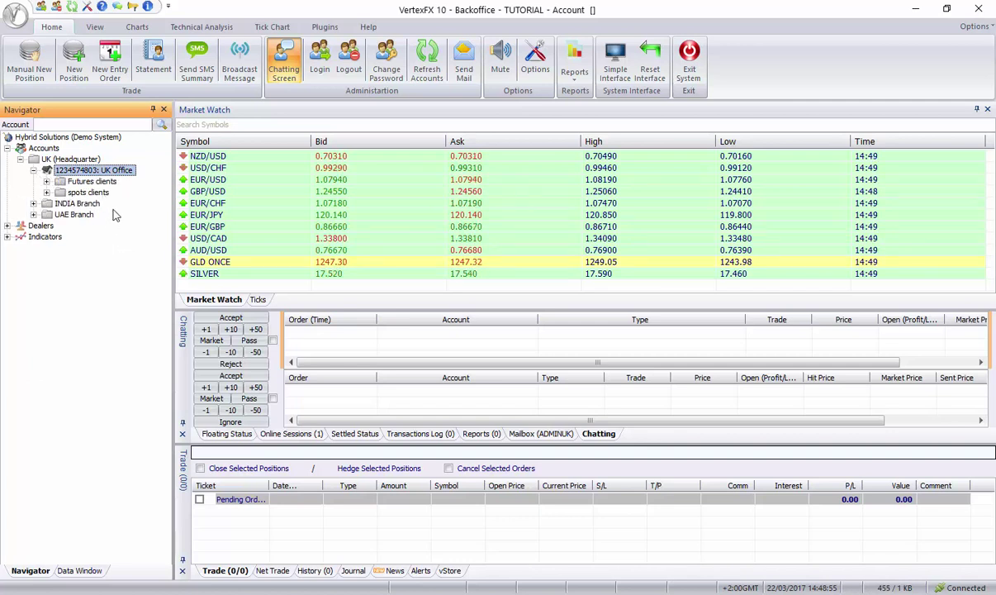
left_click(76, 181)
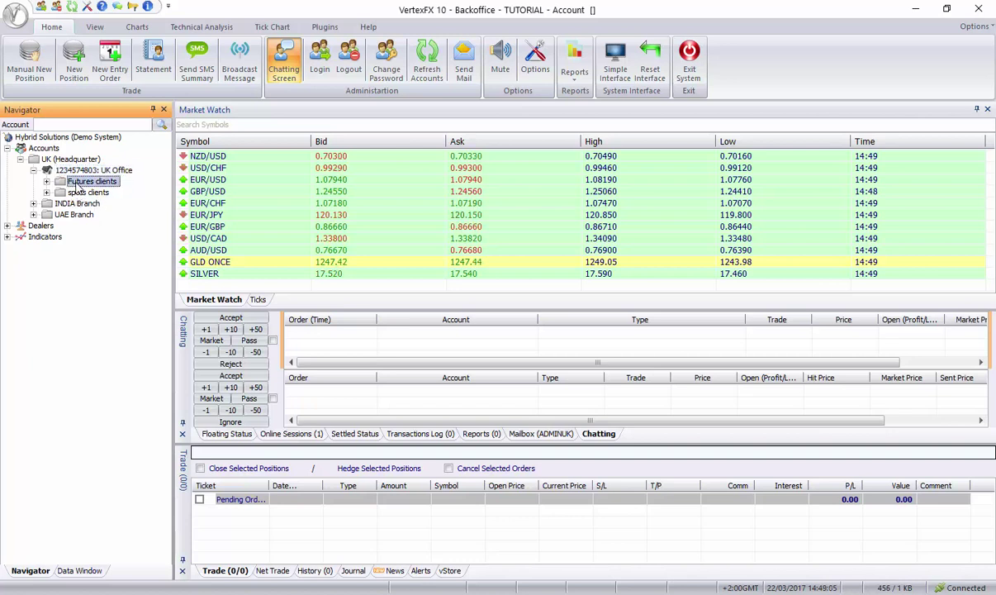
left_click(86, 191)
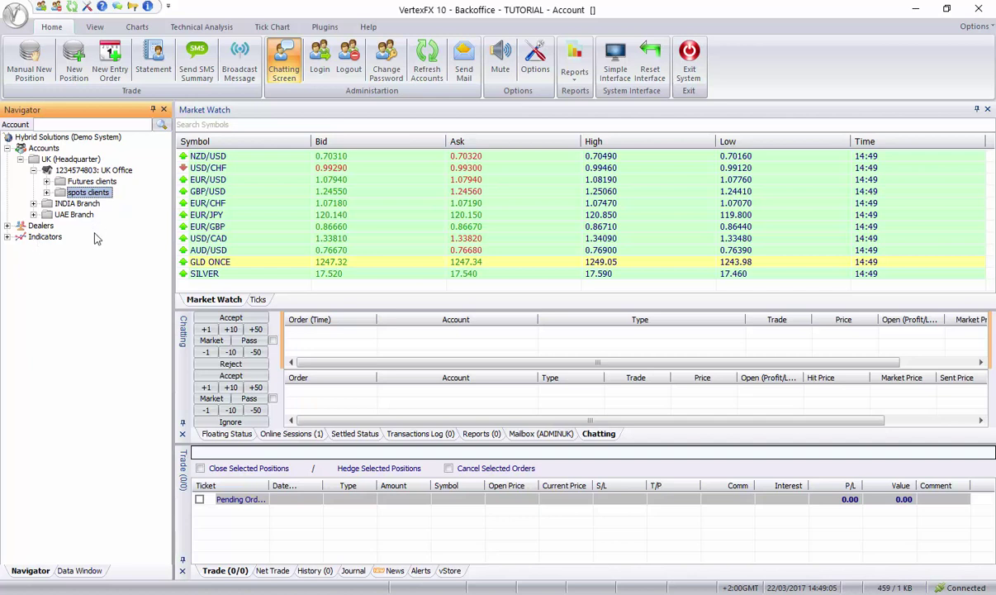
left_click(90, 183)
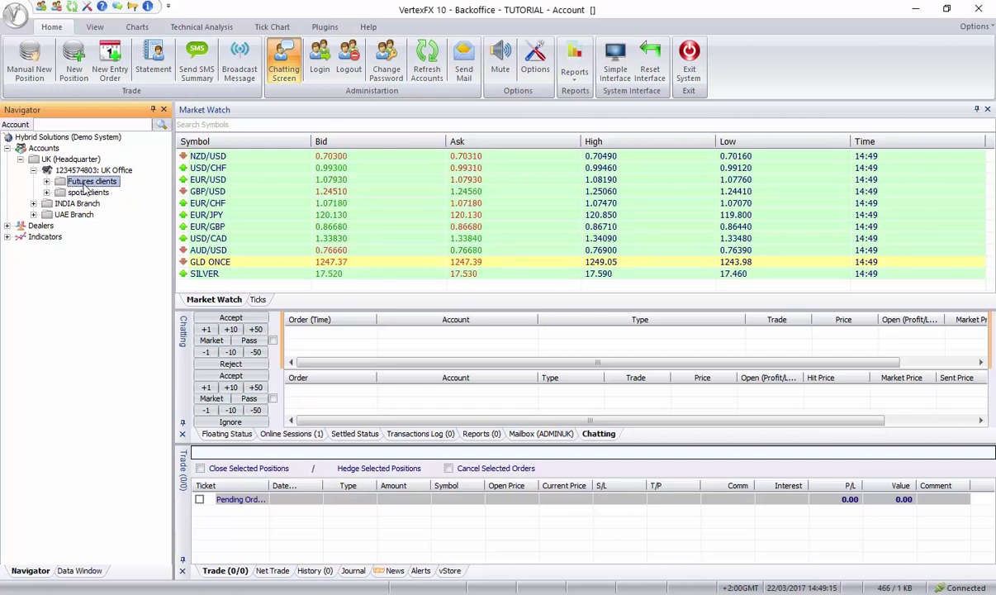
left_click(47, 182)
left_click(47, 182)
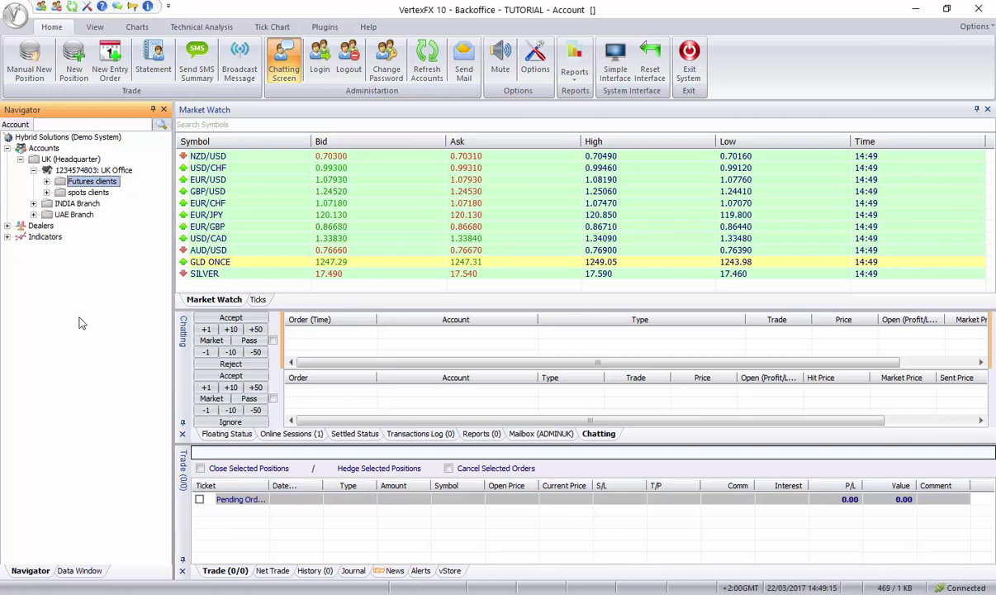
left_click(75, 203)
left_click(74, 215)
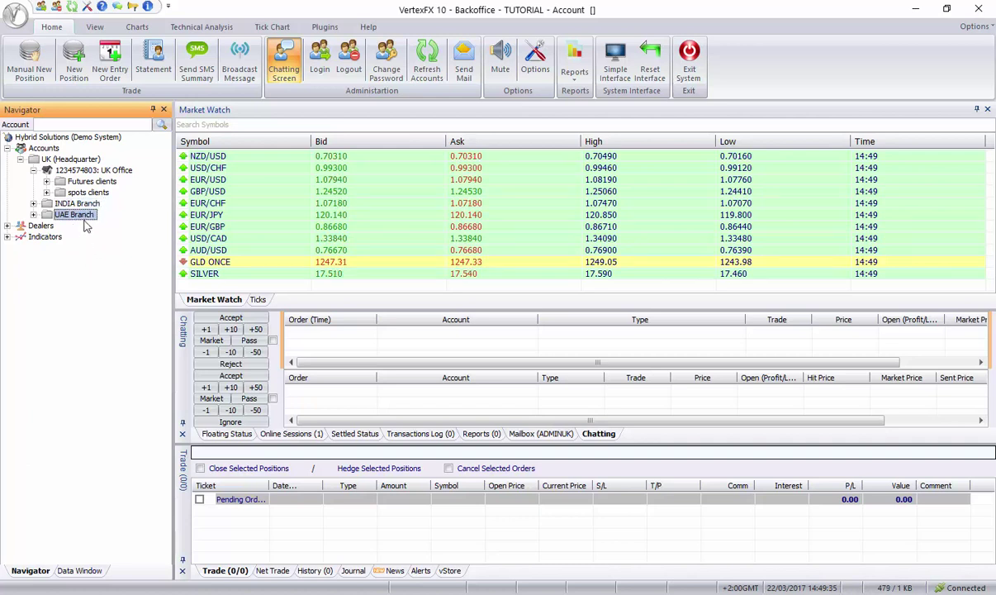
left_click(34, 171)
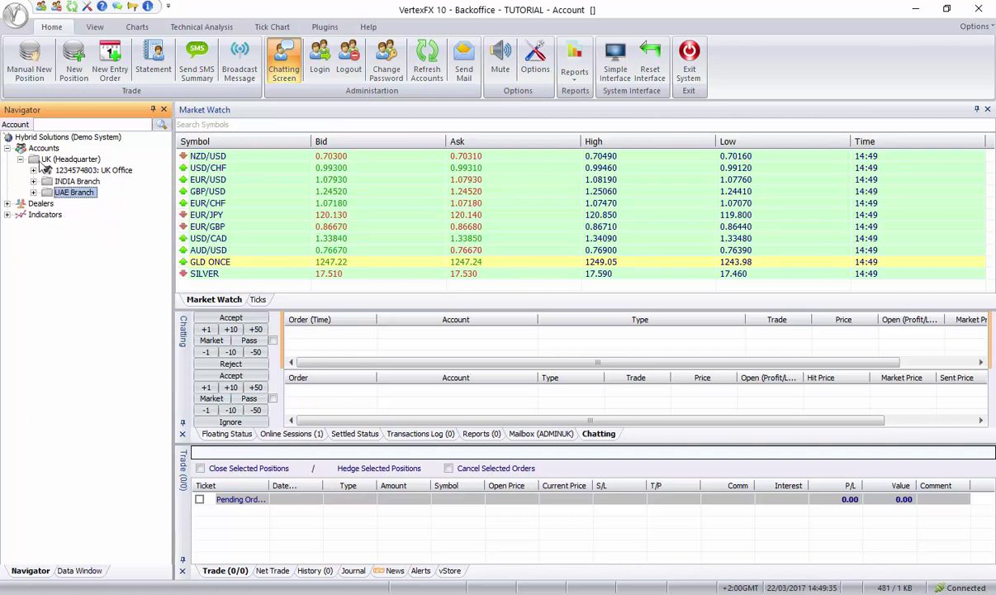
Open the Copy Parameters dialog for UK (Headquarter) and look through its source and destination symbol lists
left_click(39, 162)
right_click(36, 170)
right_click(36, 162)
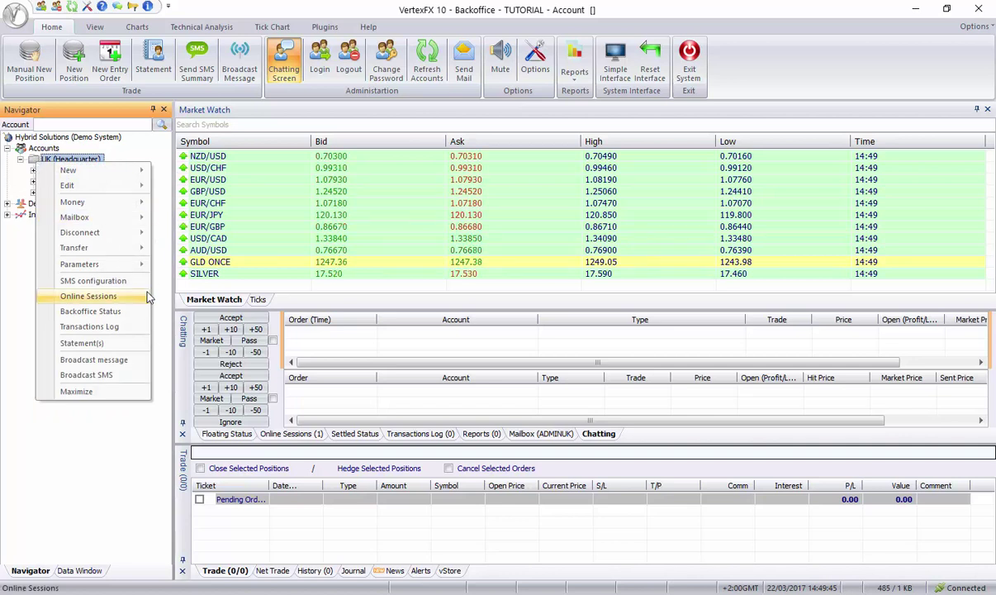
mouse_move(139, 268)
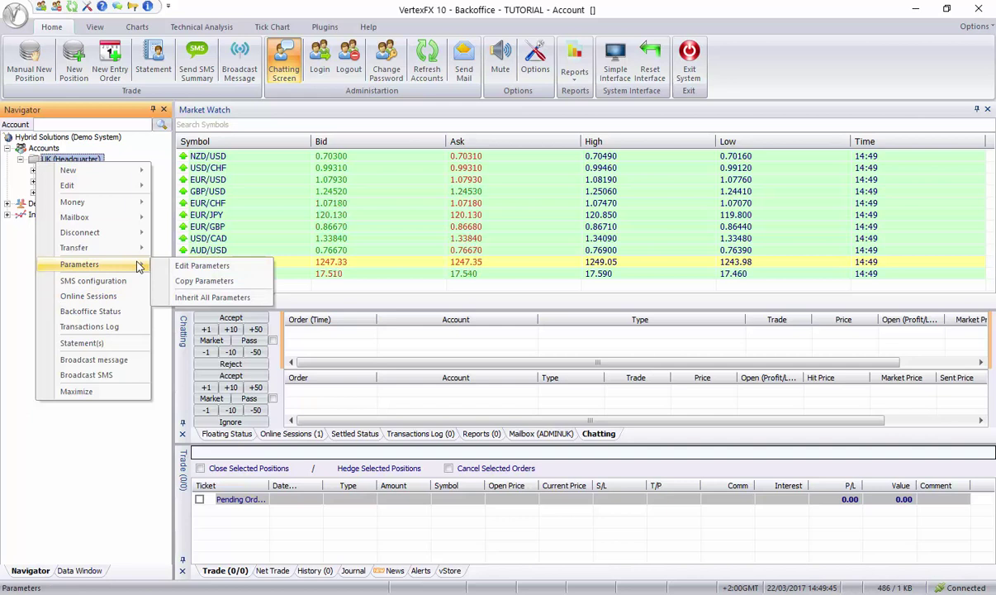
left_click(208, 284)
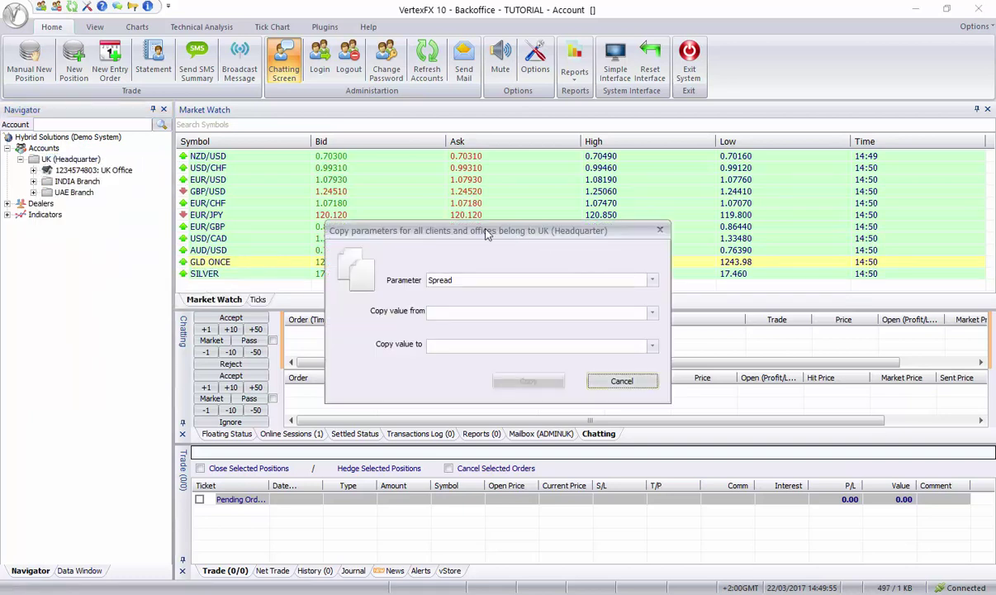
left_click_drag(422, 225, 528, 164)
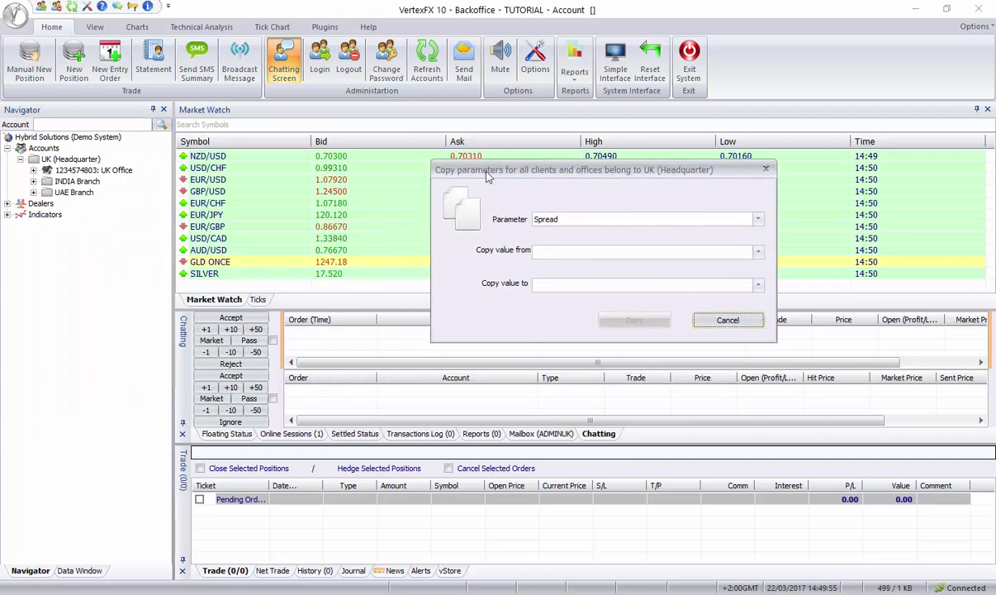
left_click(754, 221)
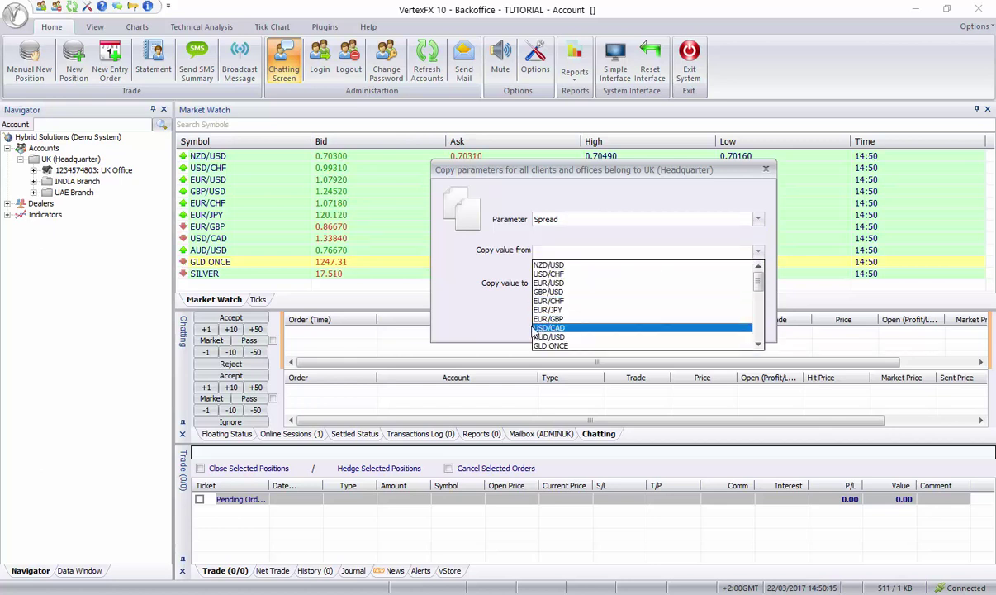
left_click(460, 306)
left_click(563, 252)
left_click(485, 318)
left_click(757, 283)
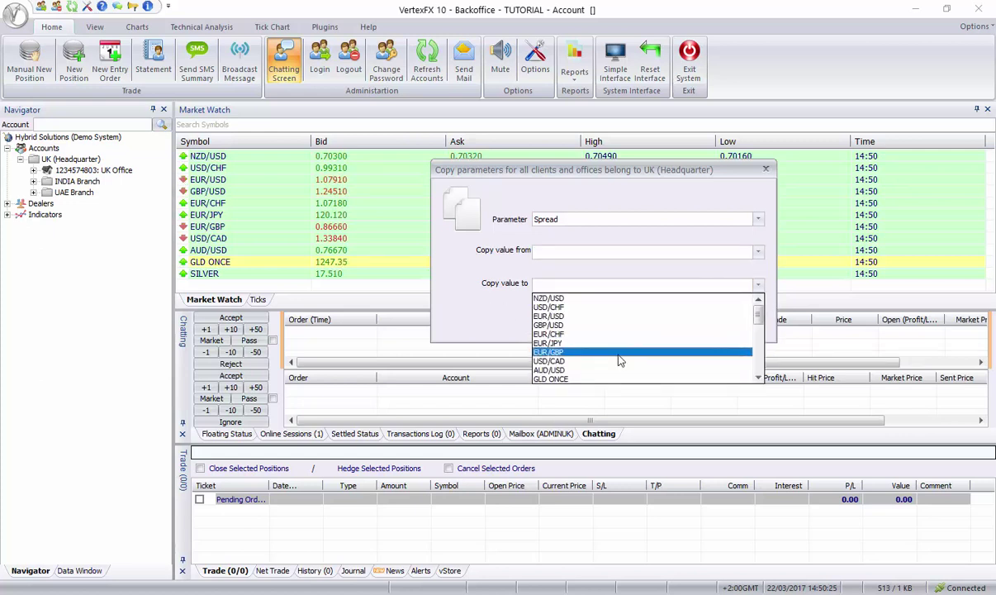
left_click(571, 266)
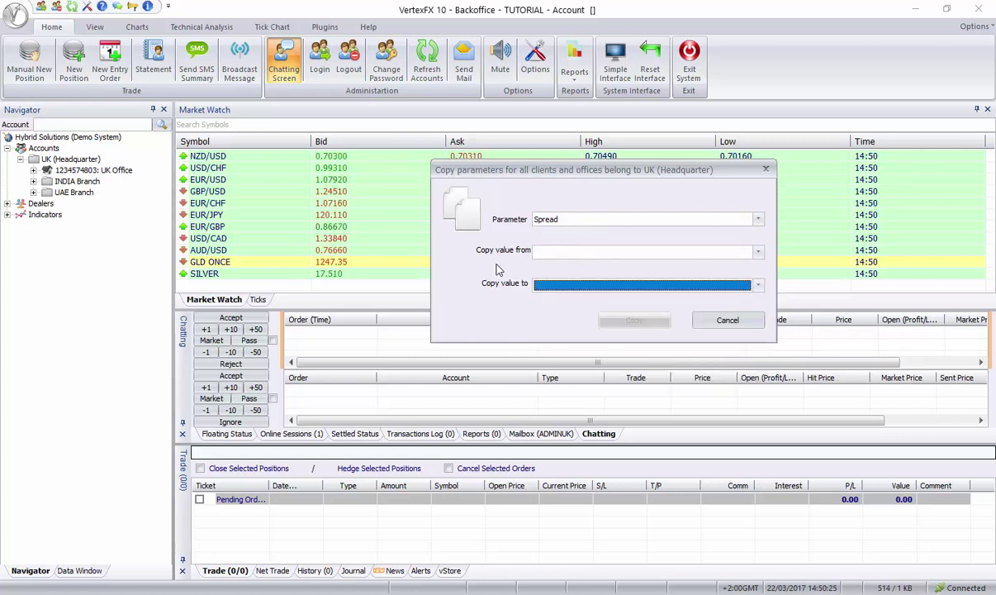
Set up copying the Spread parameter from EUR/USD to EUR/CHF and cancel the dialog without copying
left_click(750, 251)
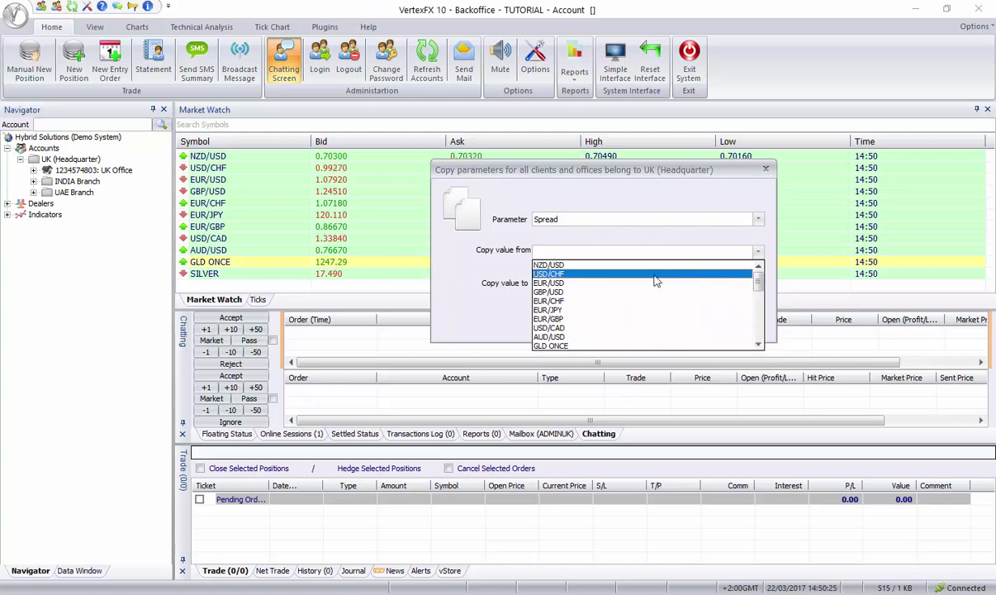
left_click(634, 291)
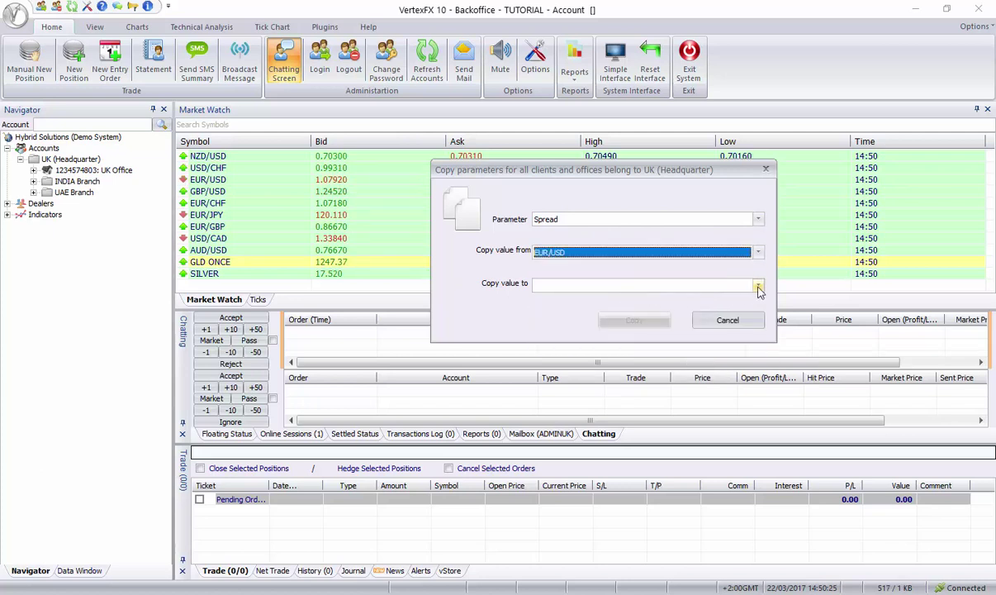
left_click(757, 286)
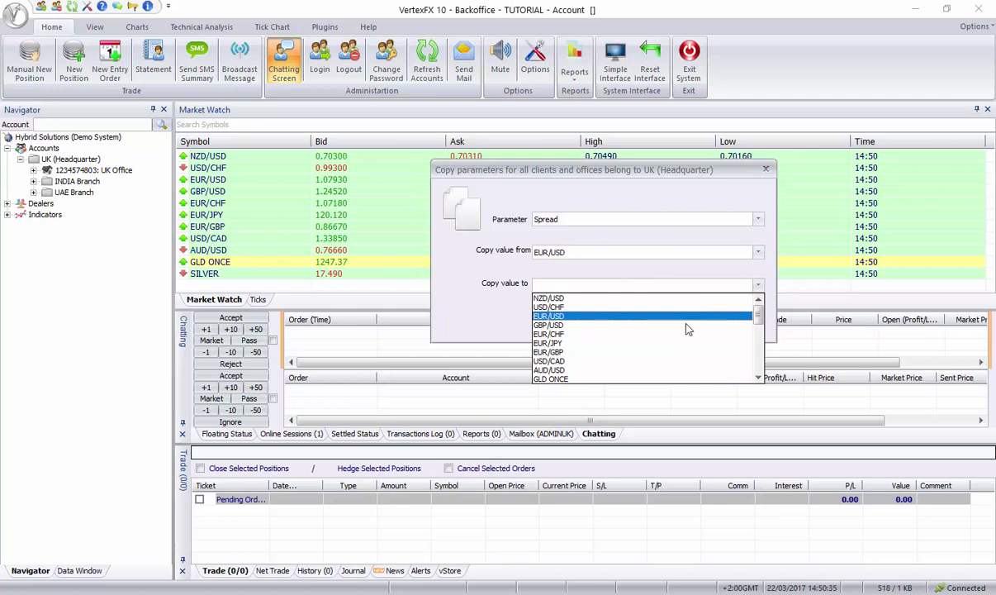
left_click(689, 334)
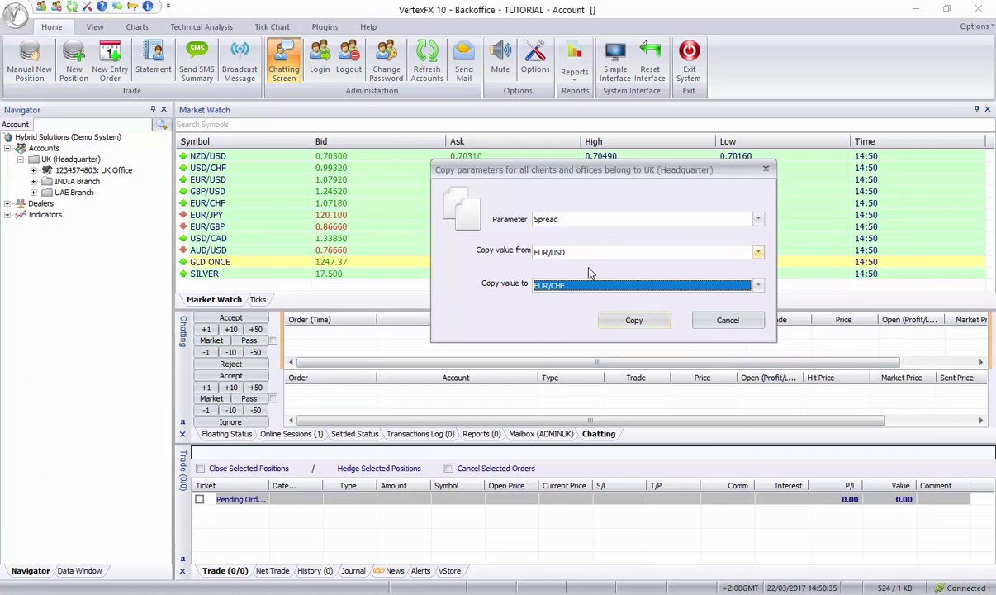
left_click(727, 319)
Open the parameters of UK Office for editing and display its general parameters
right_click(56, 158)
mouse_move(134, 260)
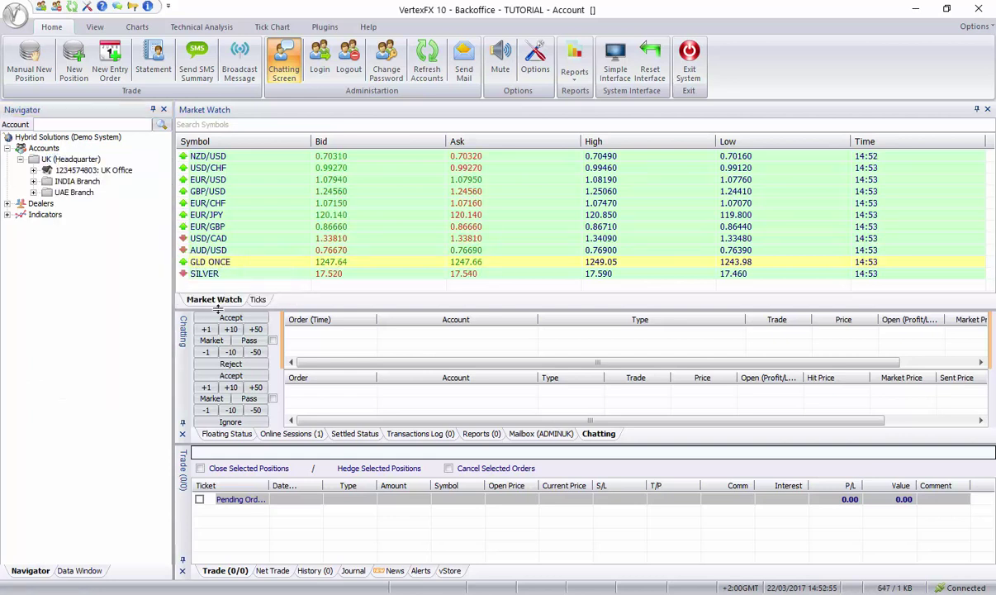
left_click(88, 170)
right_click(87, 169)
left_click(60, 170)
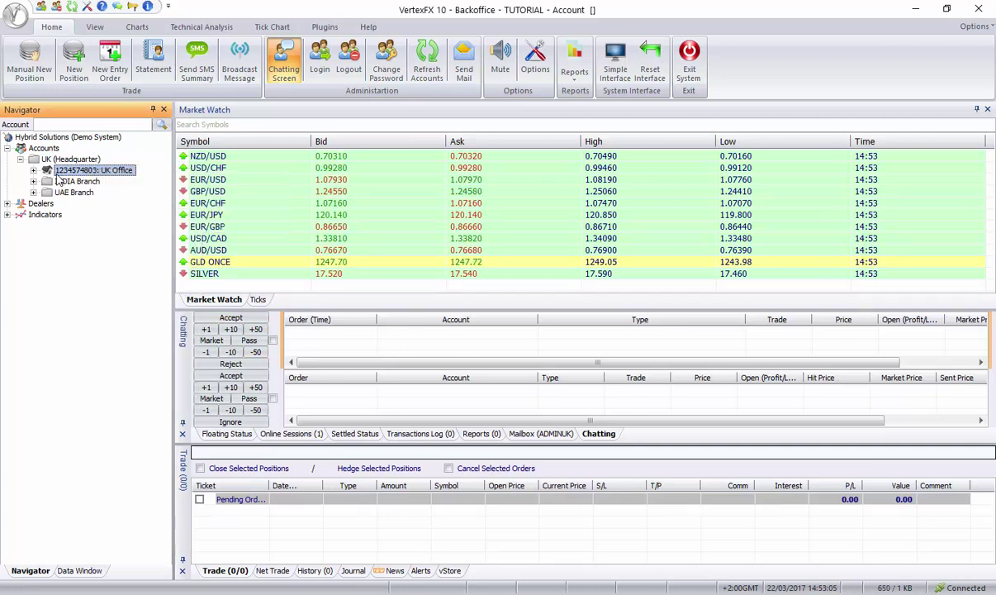
right_click(101, 169)
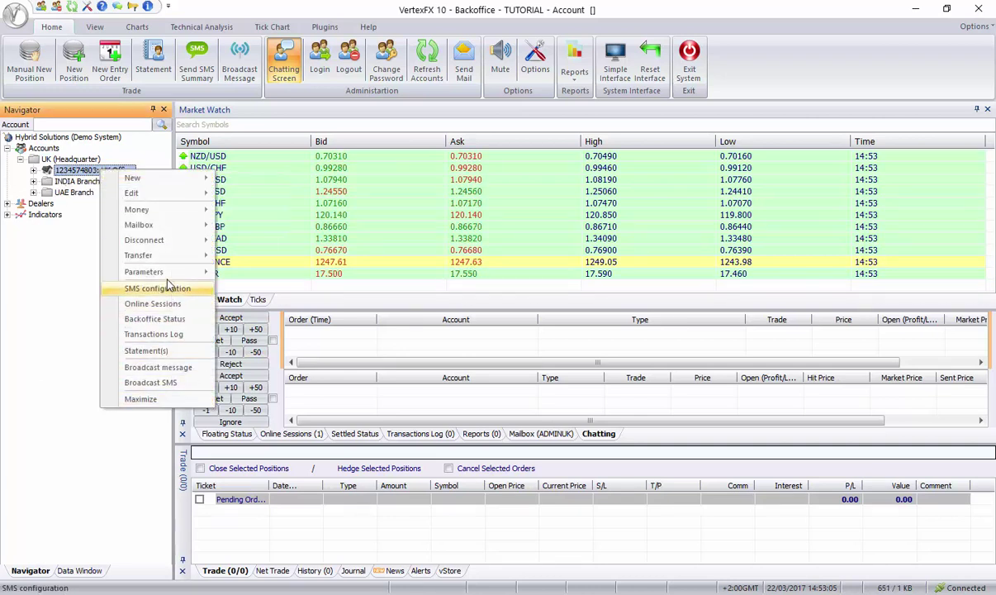
left_click(257, 271)
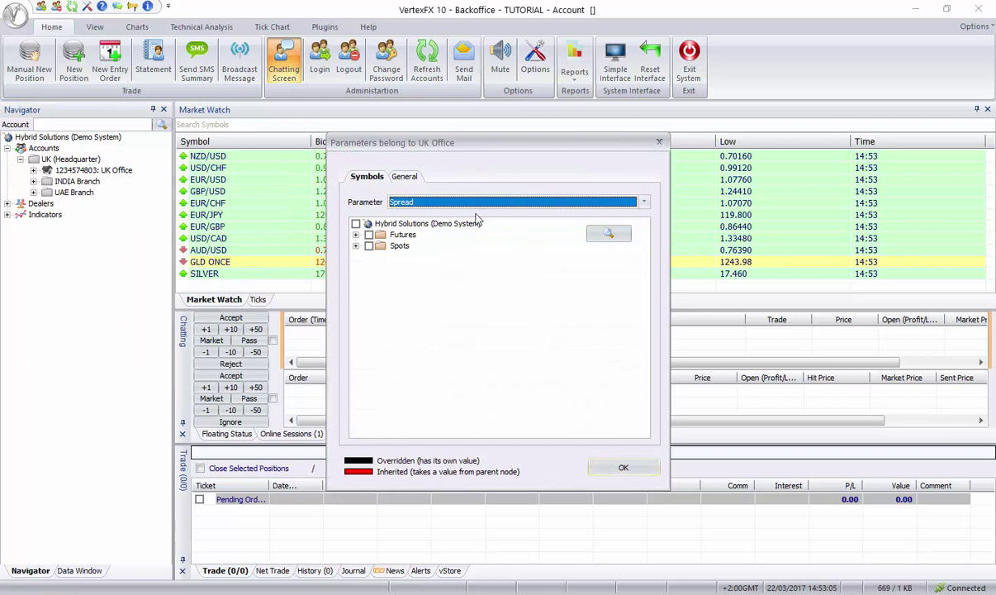
left_click_drag(402, 137, 427, 124)
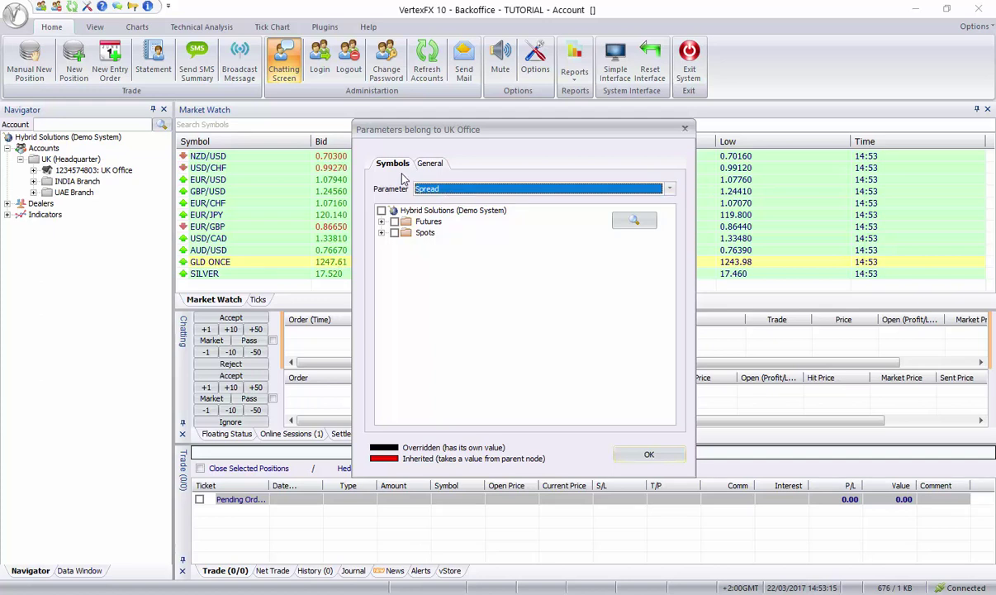
left_click(431, 164)
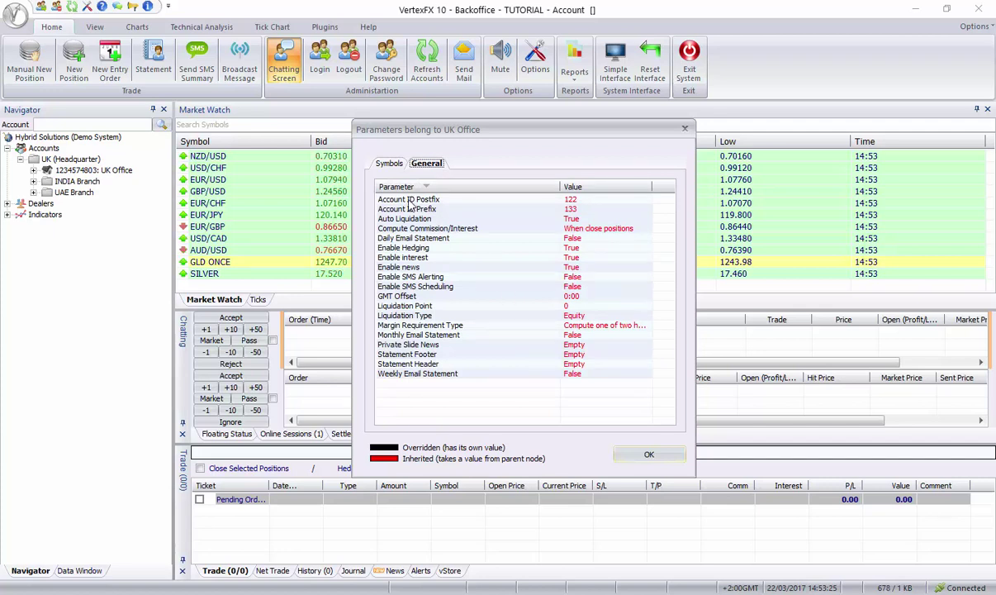
Review the Account ID Postfix and Account ID Prefix parameters of UK Office and close the dialog
left_click(438, 200)
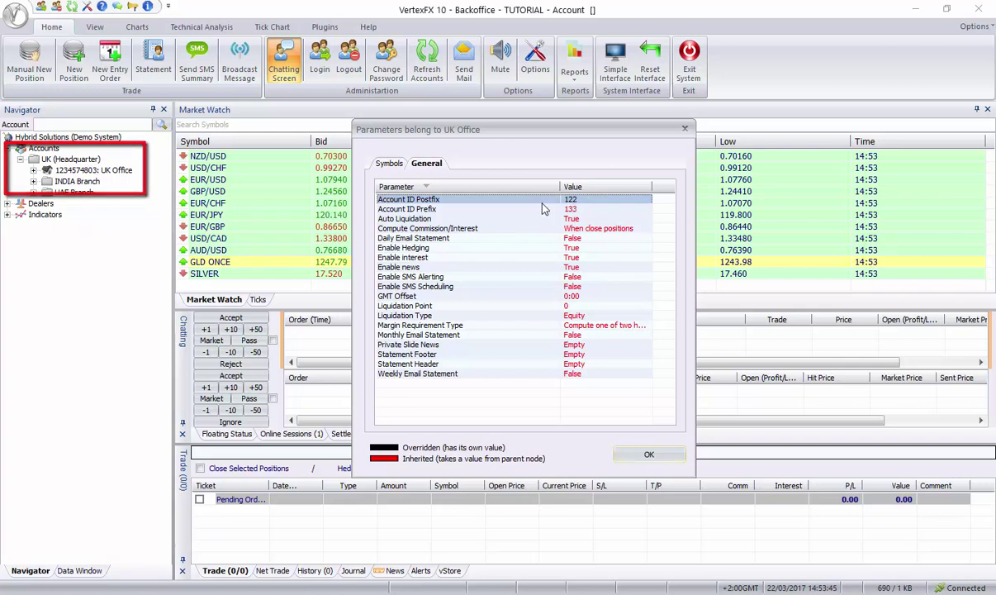
left_click(411, 209)
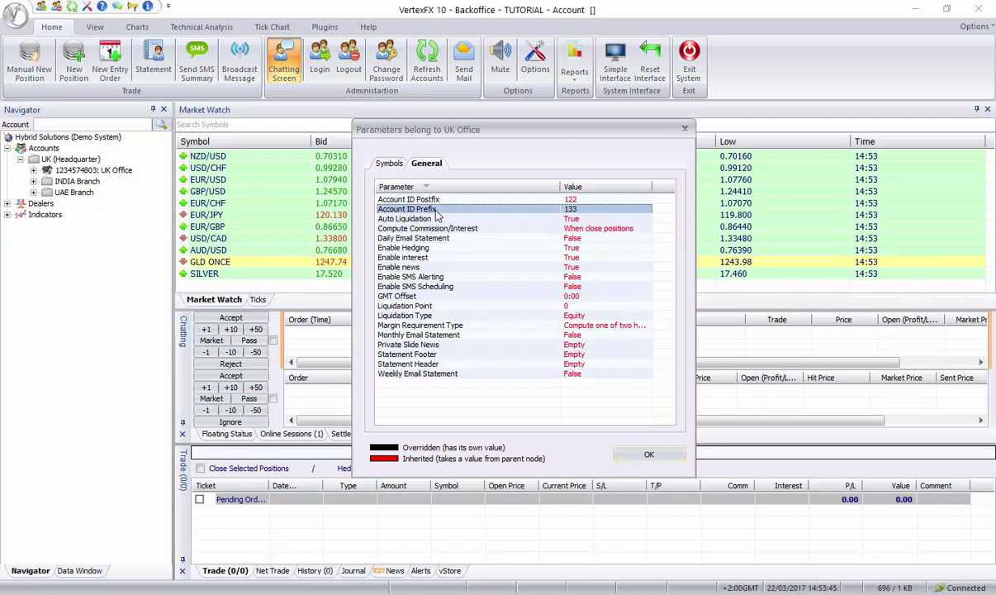
left_click(75, 170)
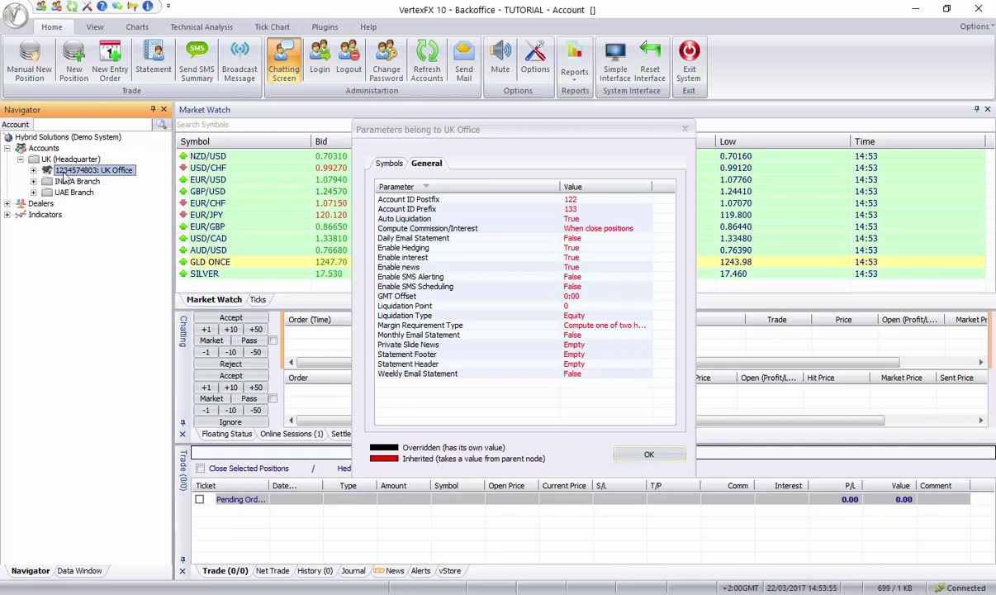
left_click(640, 454)
Generate a report of all UK Office statements from the beginning till now
right_click(107, 171)
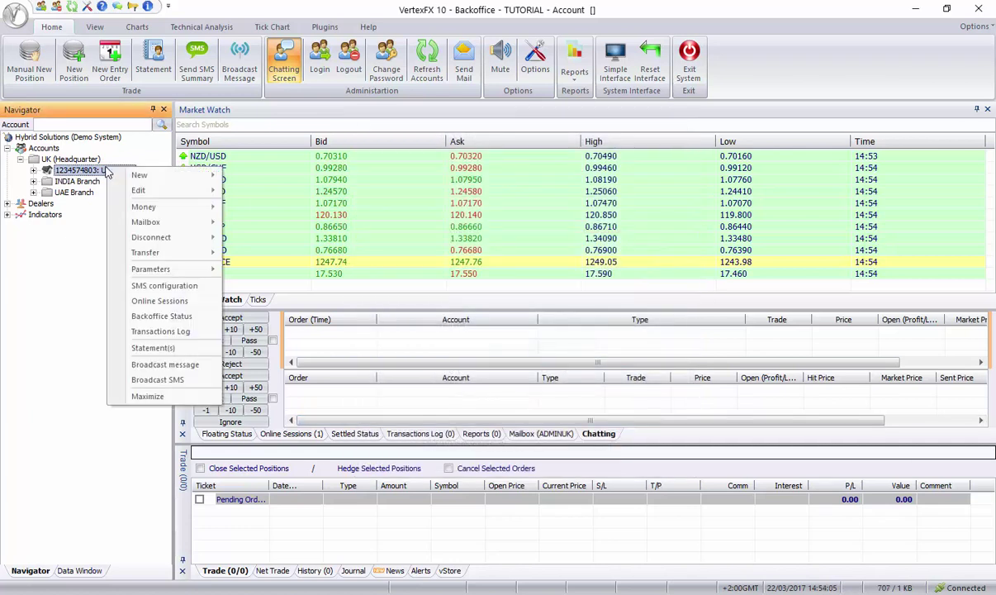
left_click(197, 350)
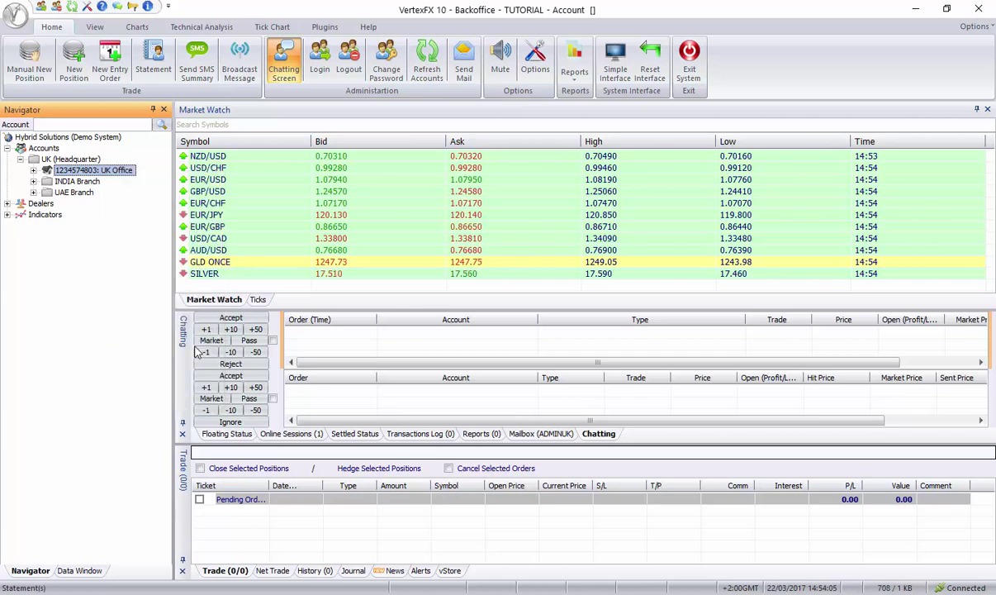
left_click(509, 274)
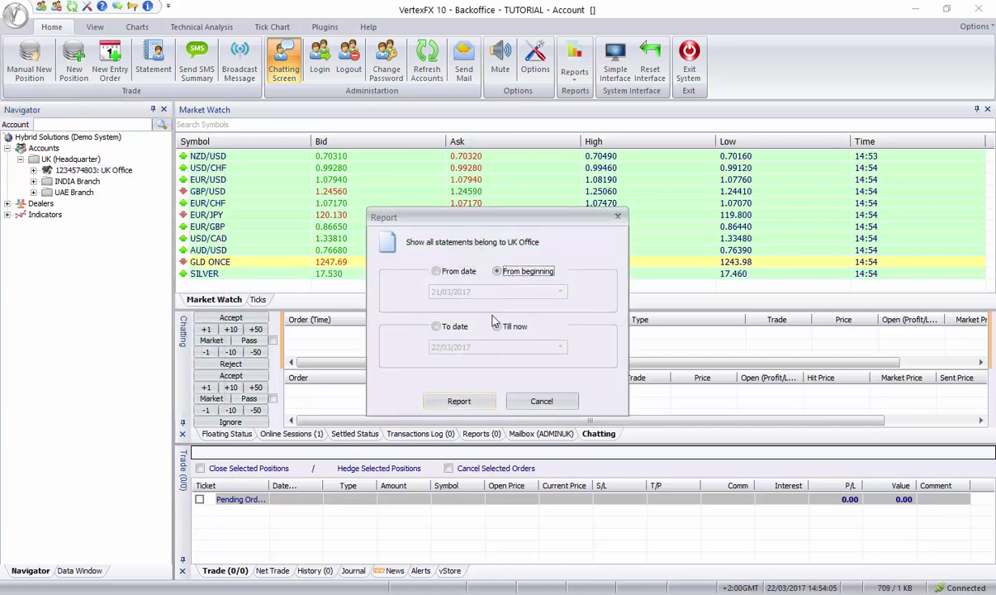
left_click(459, 402)
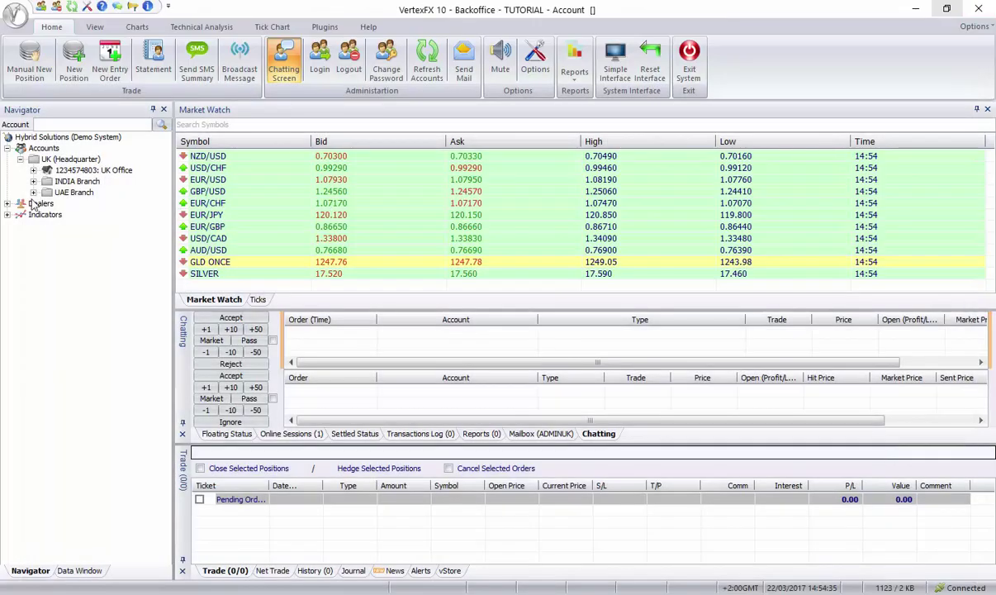
Open the parameters of UK Office for editing and display its general parameters
right_click(89, 169)
mouse_move(165, 272)
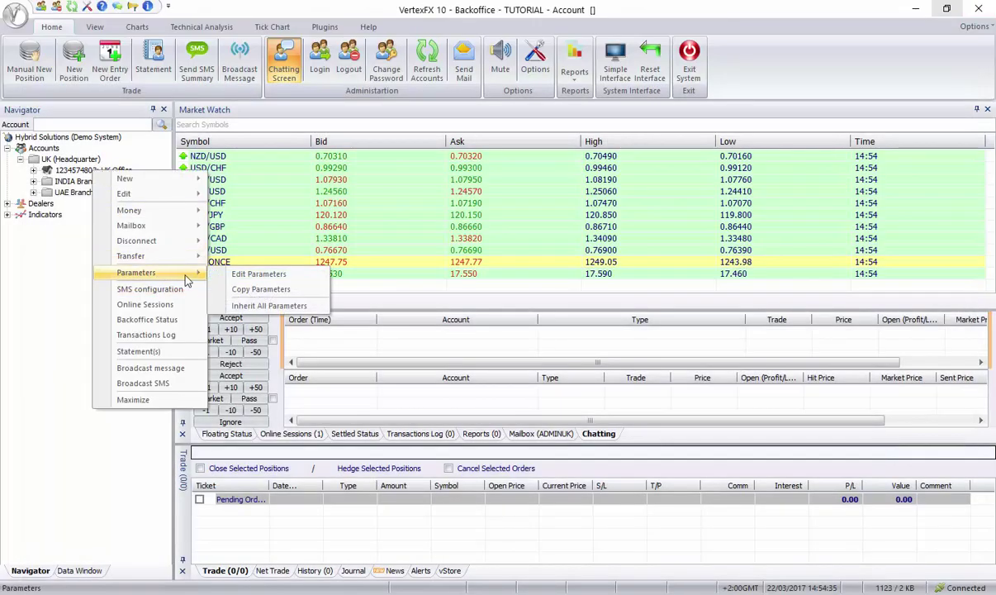
left_click(248, 272)
left_click(403, 176)
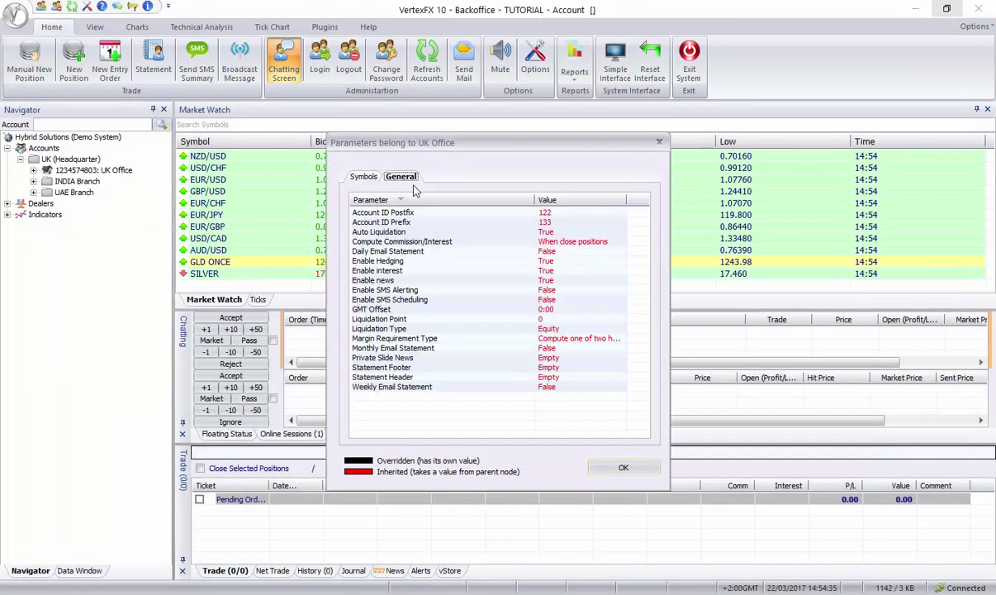
Examine the override values available for the Auto Liquidation parameter and close its editor without submitting
left_click(402, 233)
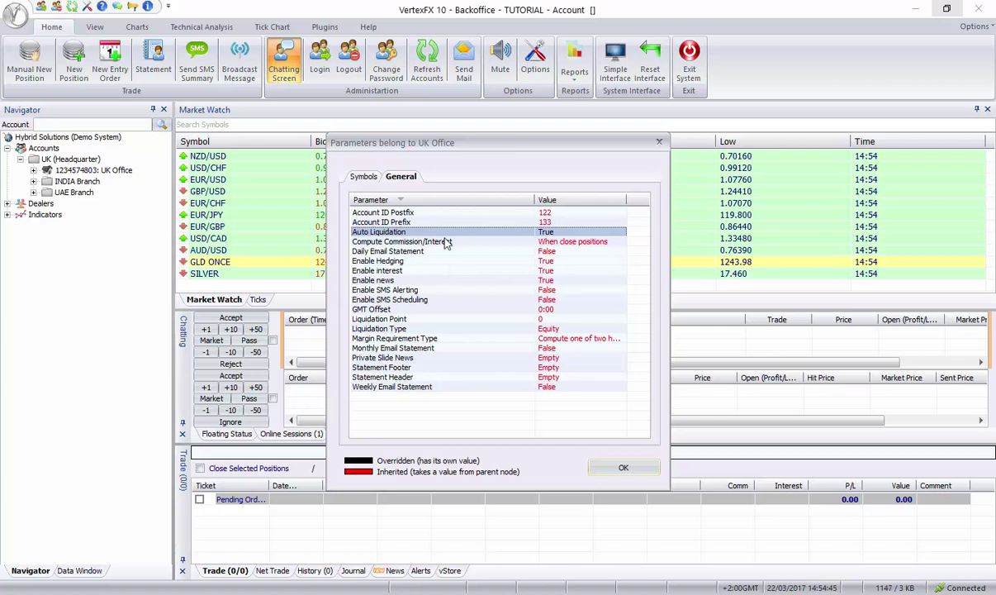
double_click(548, 232)
left_click_drag(508, 247, 602, 217)
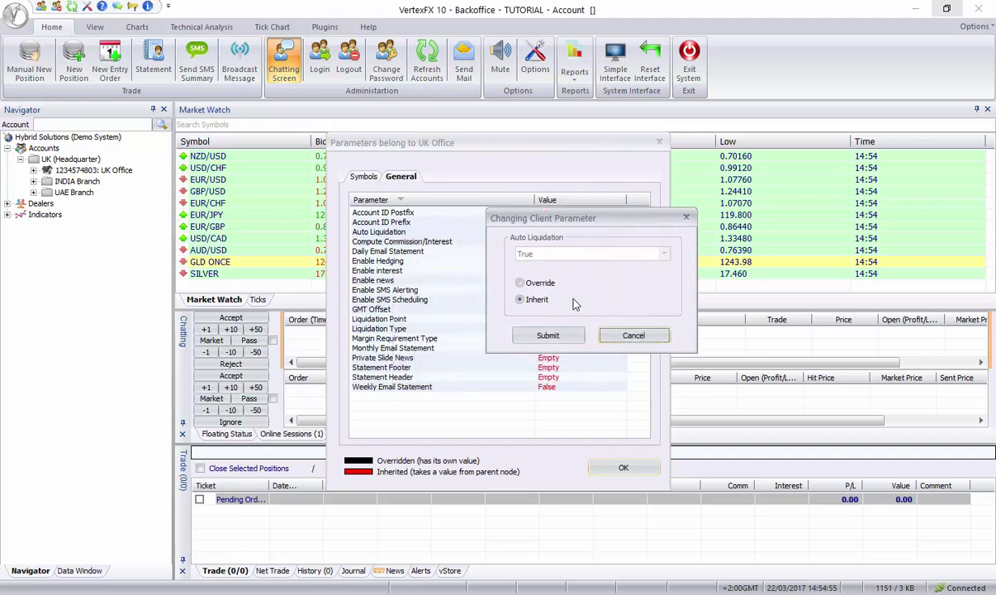
left_click(520, 282)
left_click(664, 254)
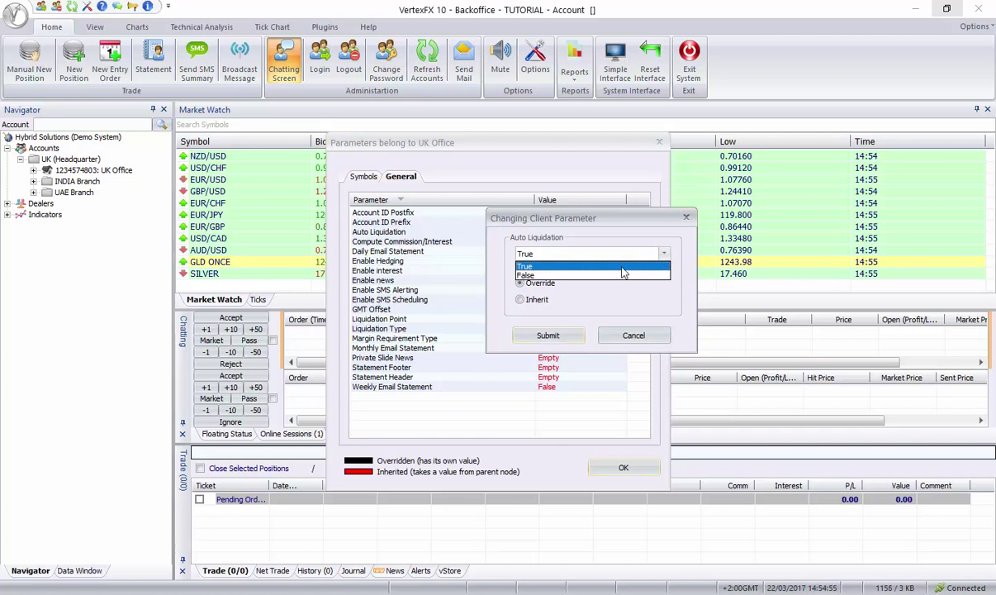
left_click(687, 217)
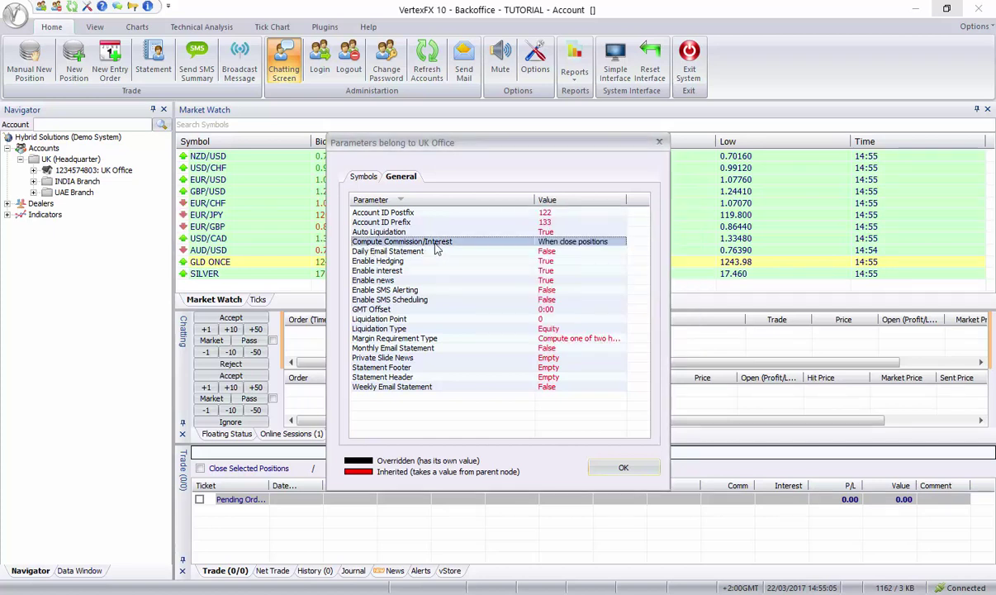
Examine the override choices of the Compute Commission/Interest parameter and cancel the edit
double_click(574, 249)
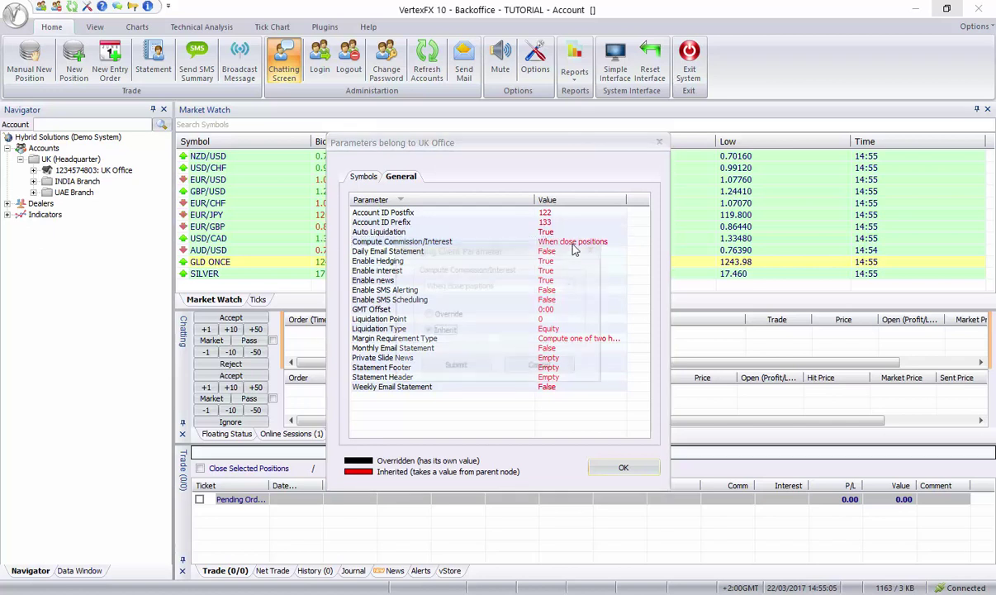
left_click(572, 285)
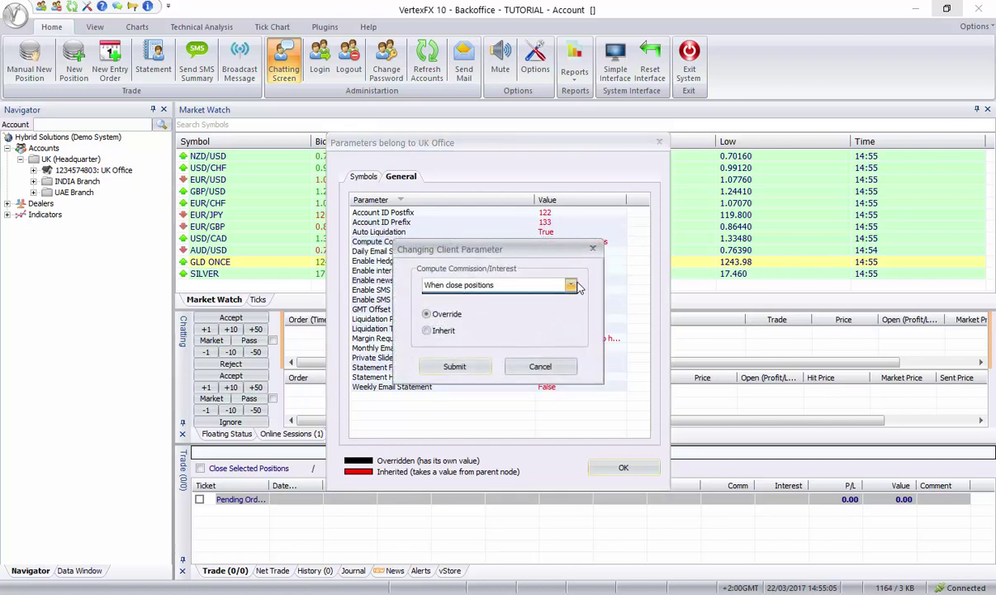
left_click(522, 333)
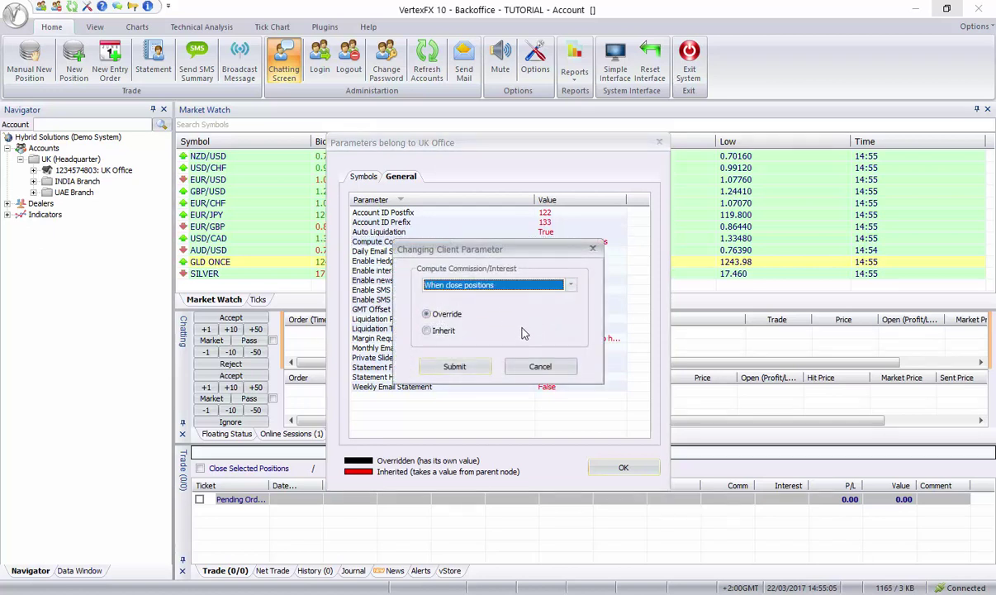
left_click(541, 367)
Review the Daily Email Statement and Enable Hedging parameters, closing the hedging editor without changes
left_click(387, 253)
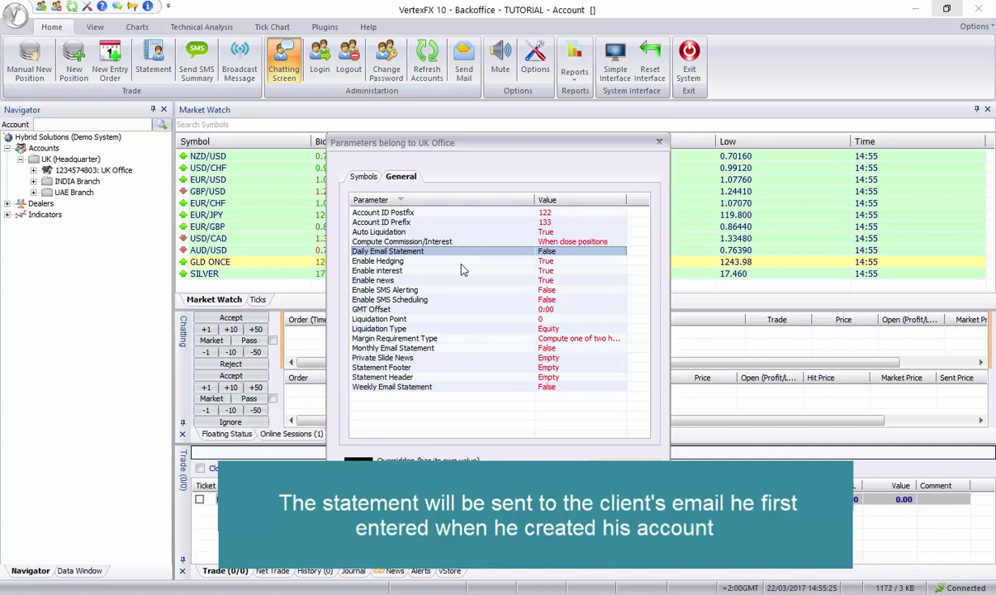
left_click(397, 261)
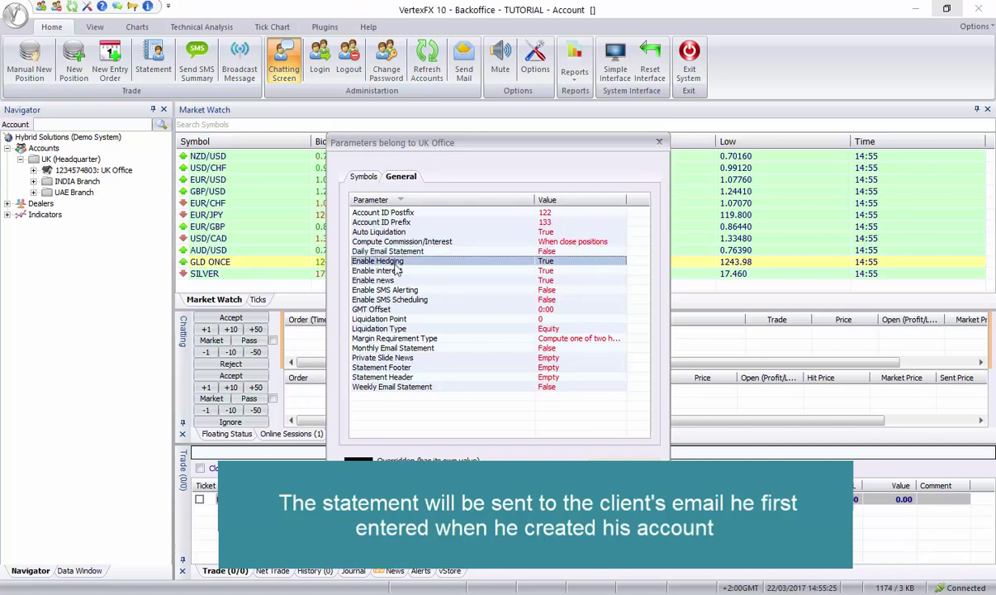
double_click(460, 261)
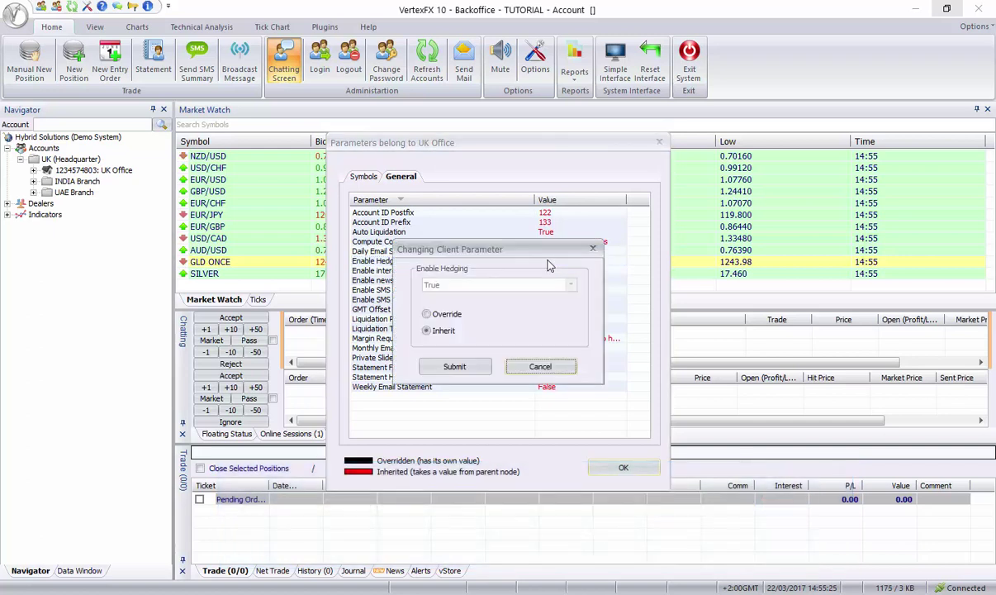
left_click(593, 249)
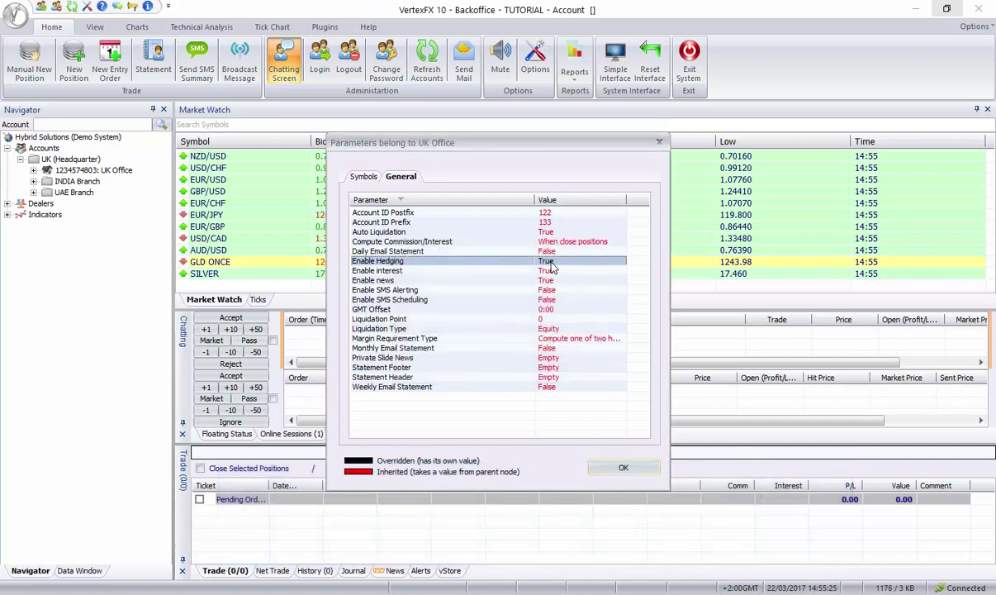
Override the Enable interest parameter of UK Office with False and submit the change
left_click(361, 271)
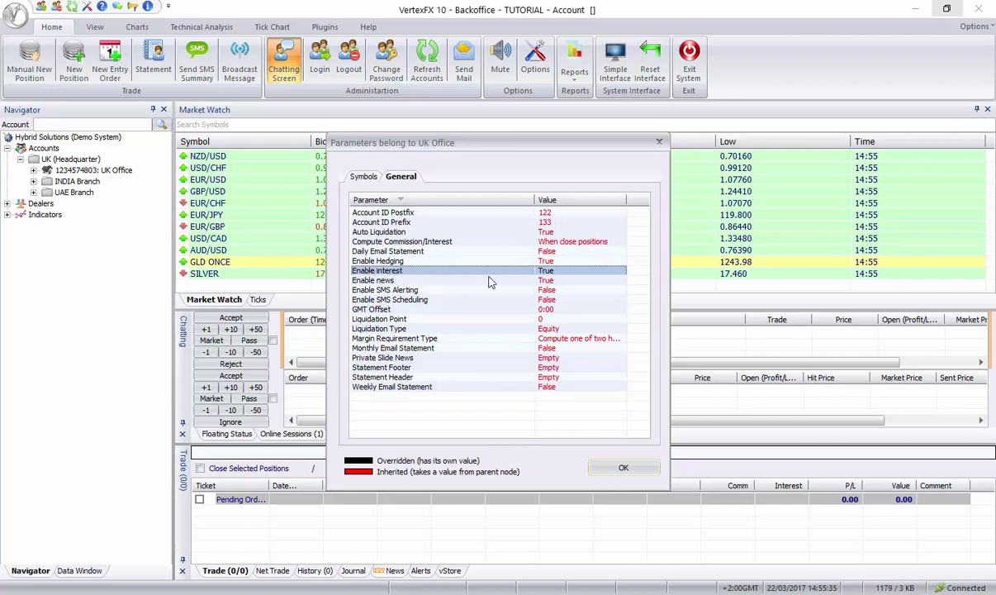
double_click(547, 277)
left_click_drag(511, 240, 702, 220)
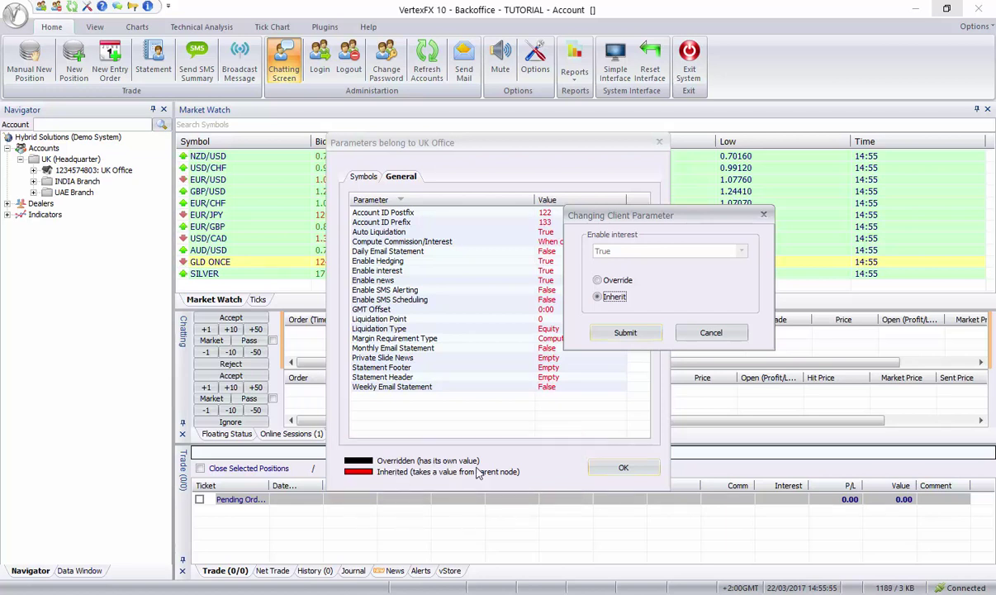
left_click_drag(630, 217, 538, 221)
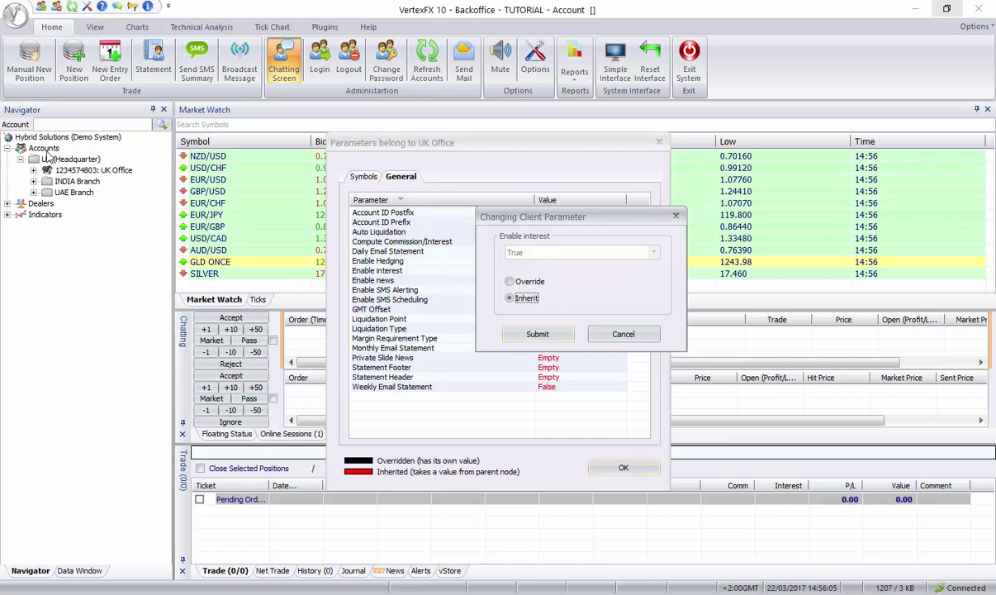
left_click(541, 285)
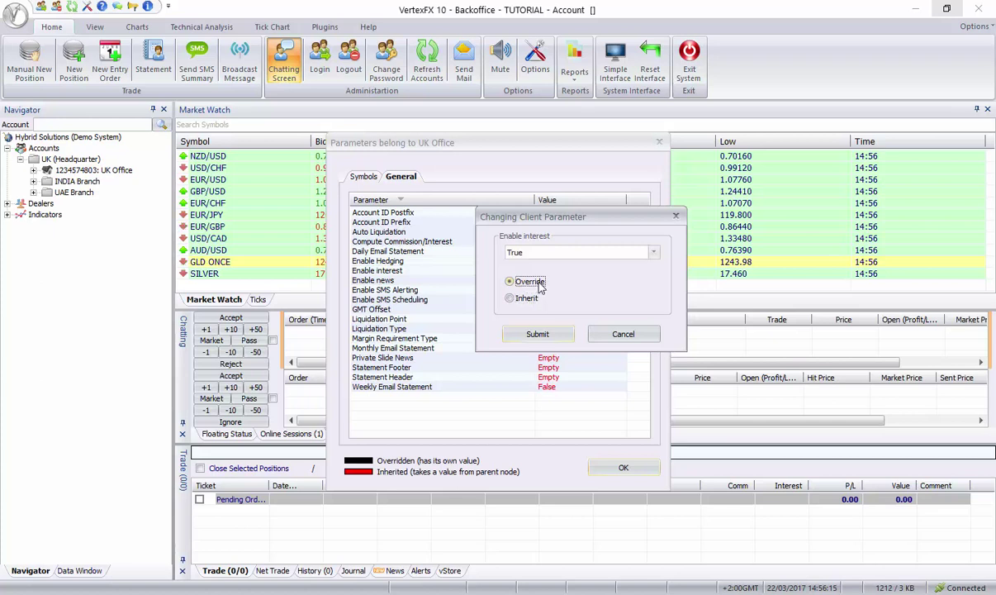
left_click(615, 252)
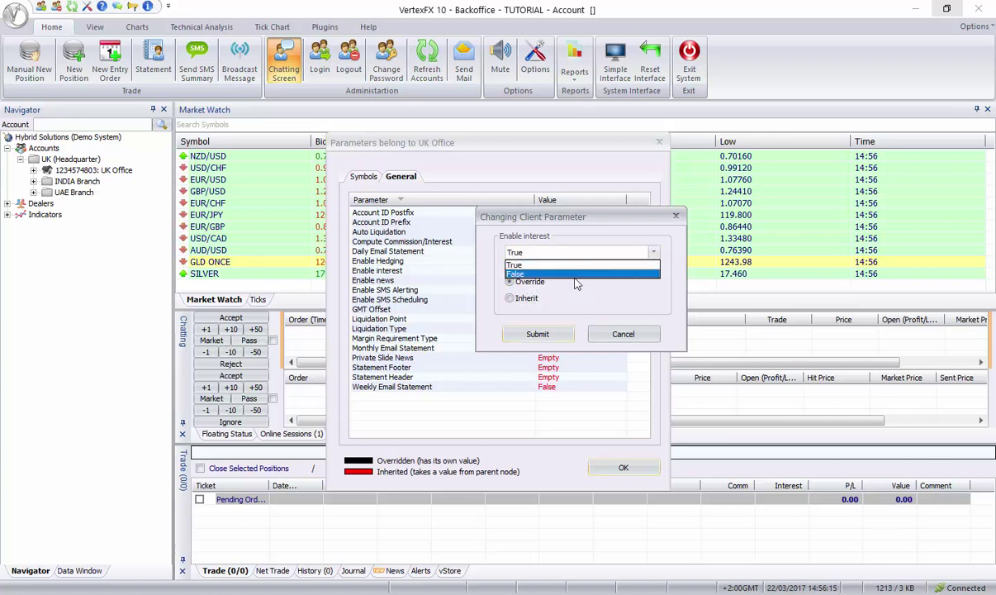
left_click(545, 273)
left_click(538, 334)
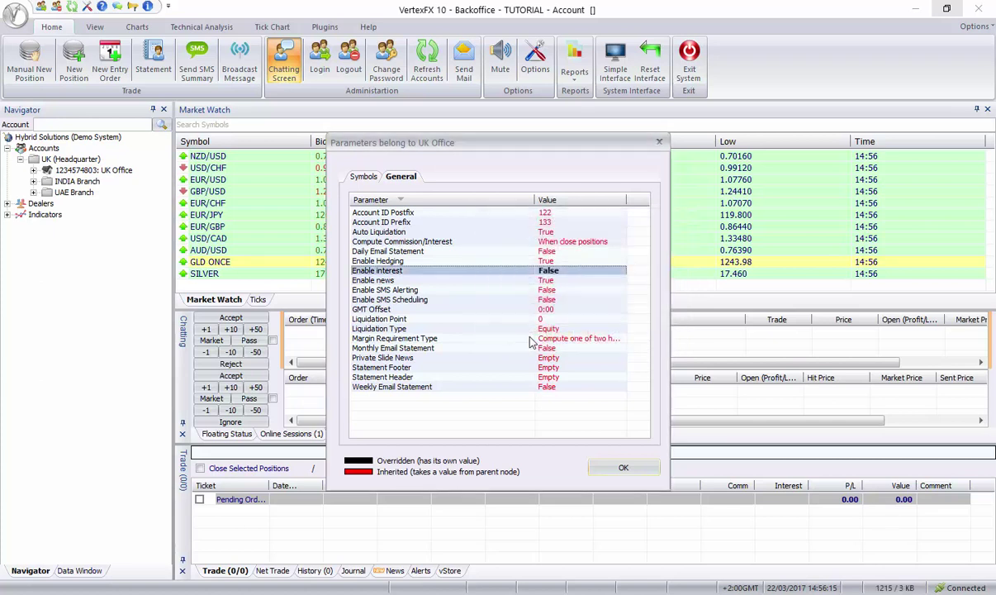
Review the Enable news, Enable SMS Alerting, Enable SMS Scheduling and GMT Offset parameters of UK Office without changing them
left_click(374, 281)
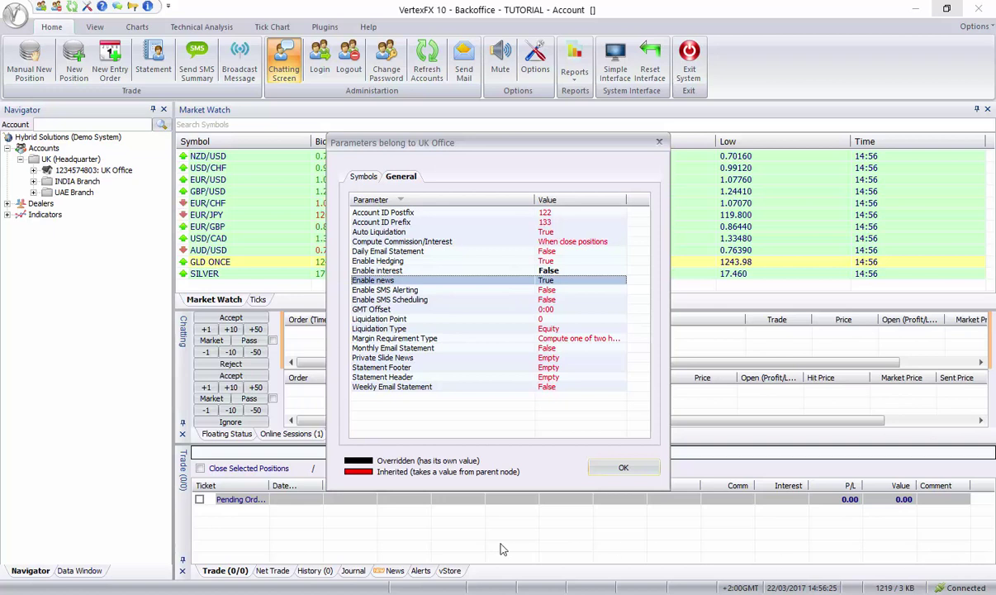
left_click(446, 290)
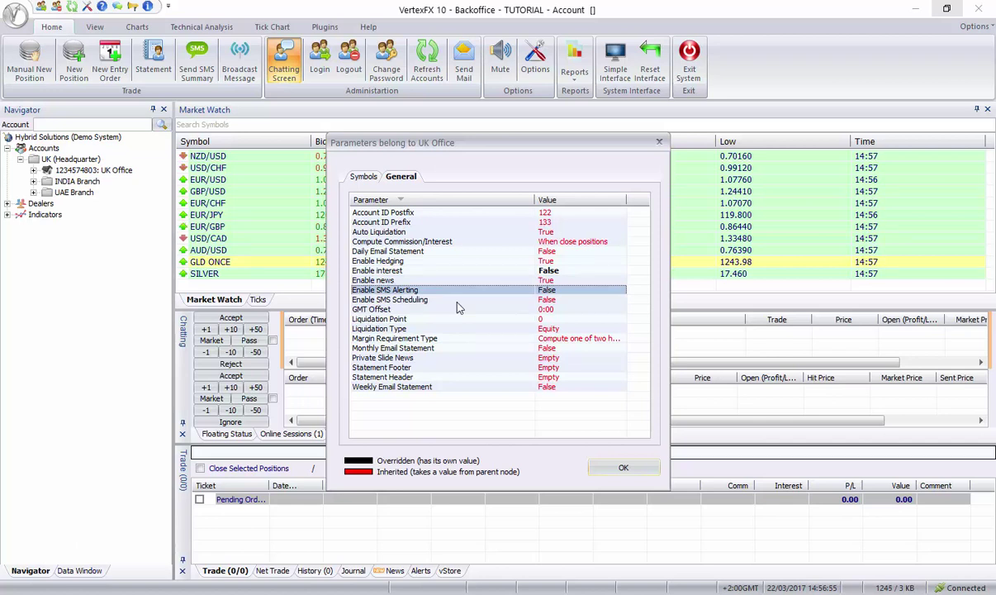
left_click(398, 300)
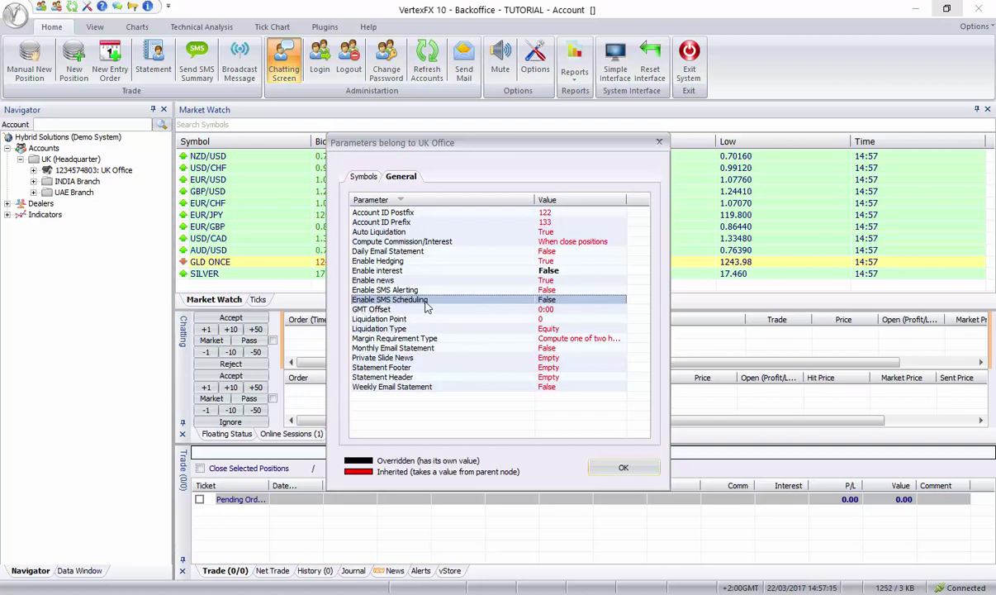
left_click(359, 310)
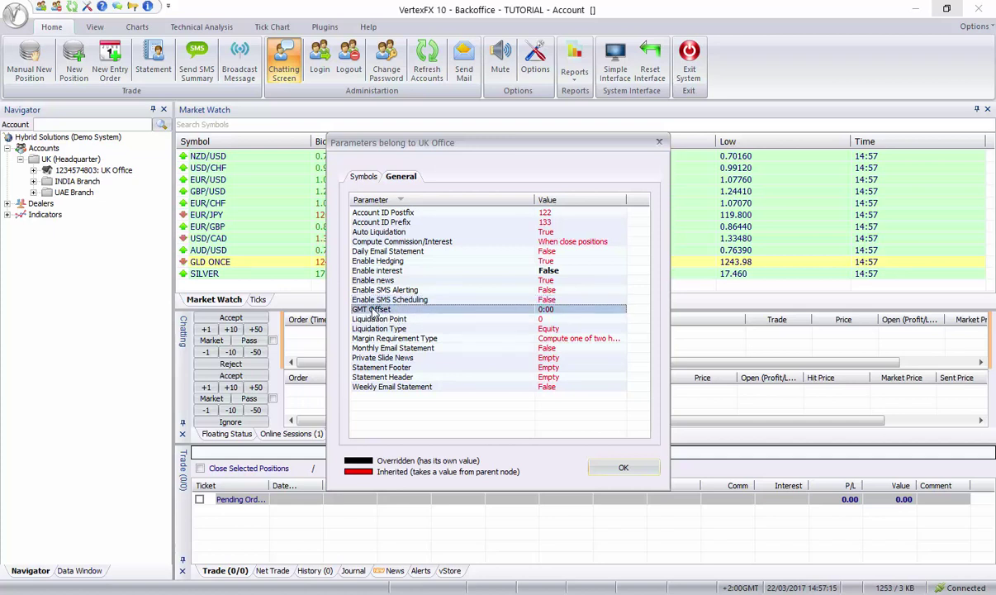
left_click(108, 170)
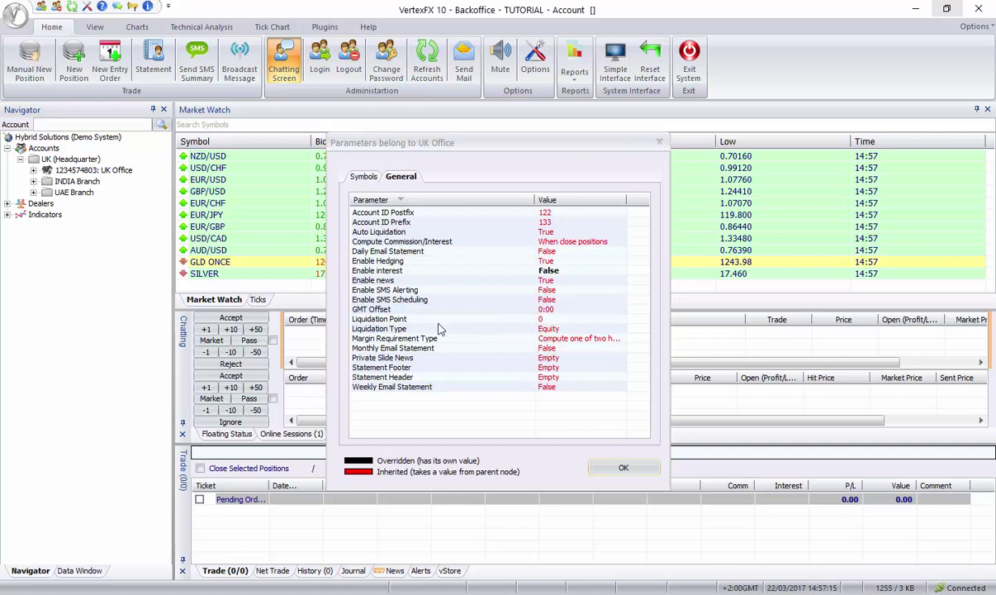
double_click(548, 311)
left_click(510, 346)
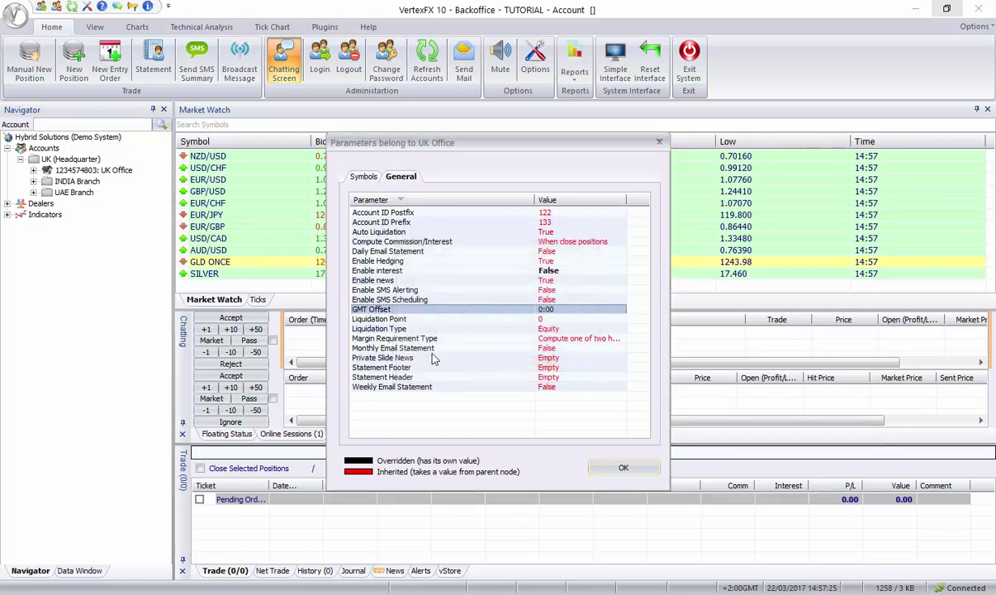
Override the Liquidation Point parameter of UK Office with 4 and submit the change
left_click(387, 320)
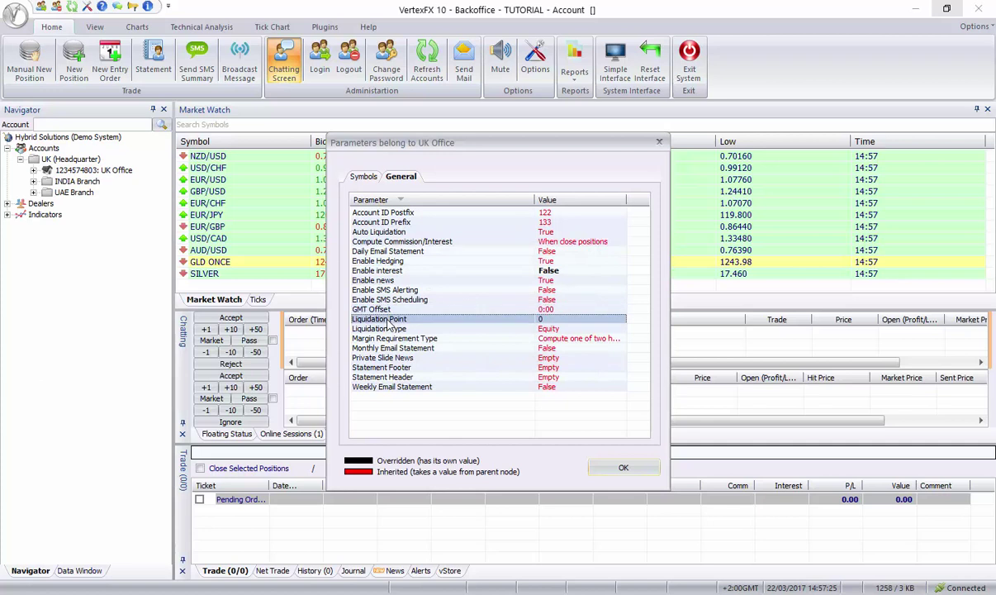
double_click(541, 320)
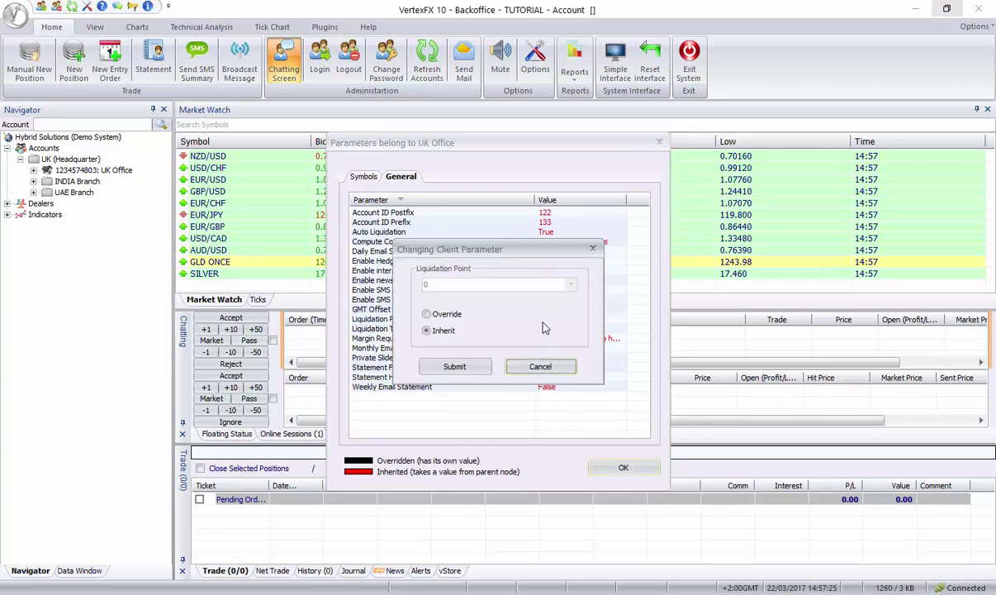
left_click(426, 314)
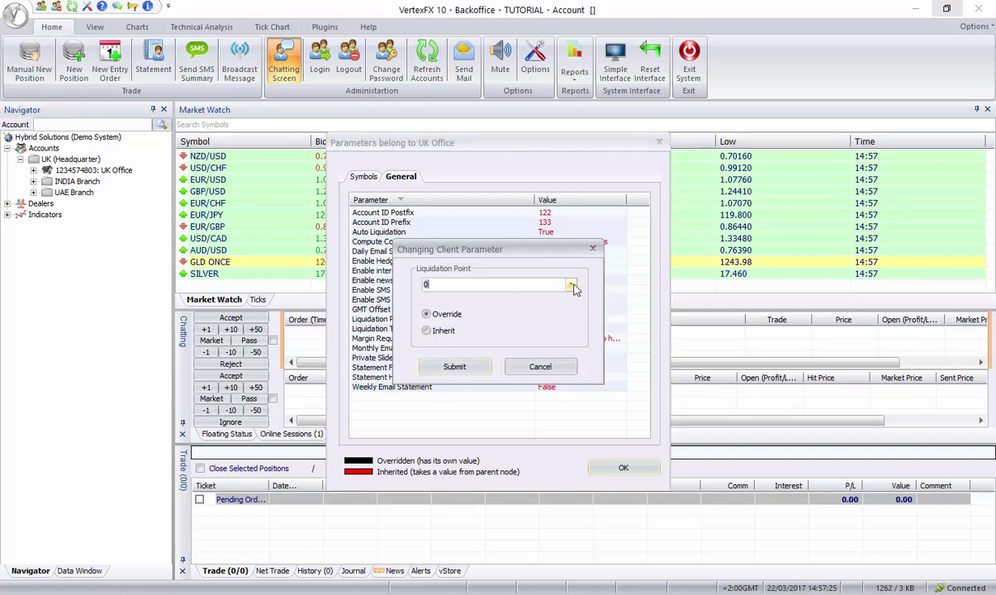
left_click(571, 285)
left_click(506, 317)
left_click(570, 285)
left_click(496, 323)
left_click_drag(450, 251, 494, 237)
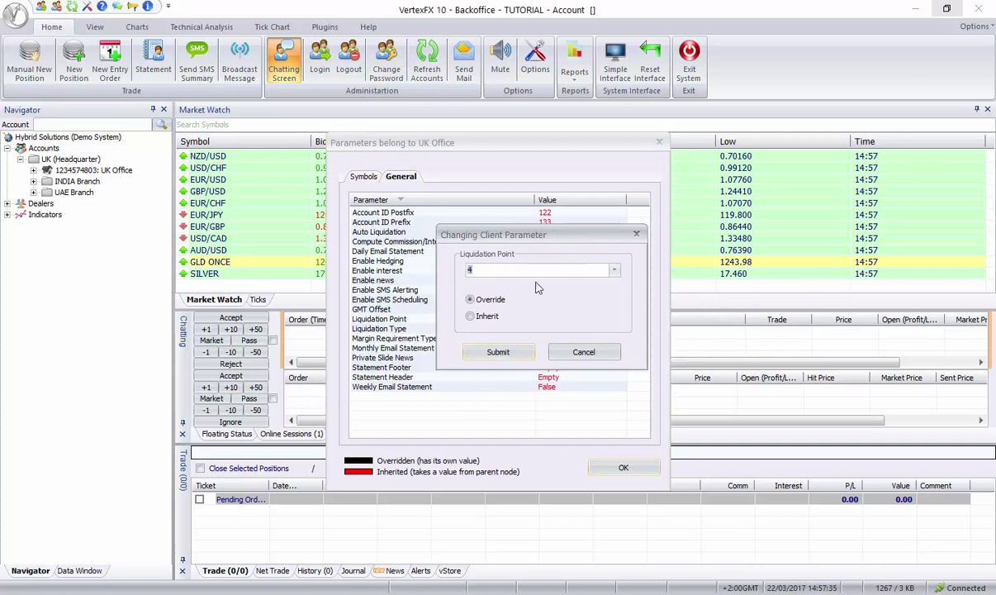
left_click(512, 352)
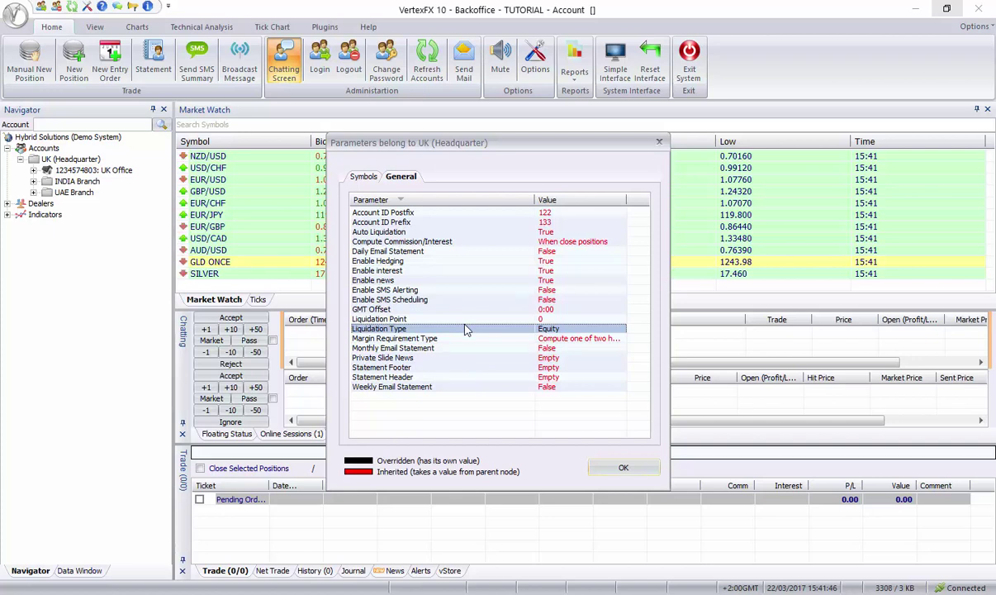
Examine the override choices of Liquidation Type for UK (Headquarter), cancel the edit and select Margin Requirement Type
double_click(552, 330)
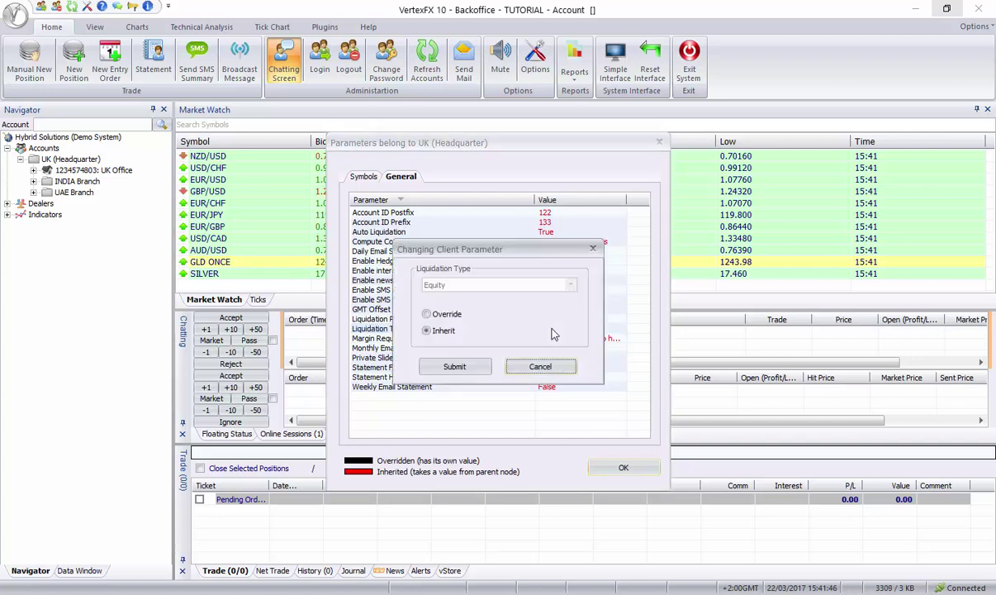
left_click(430, 314)
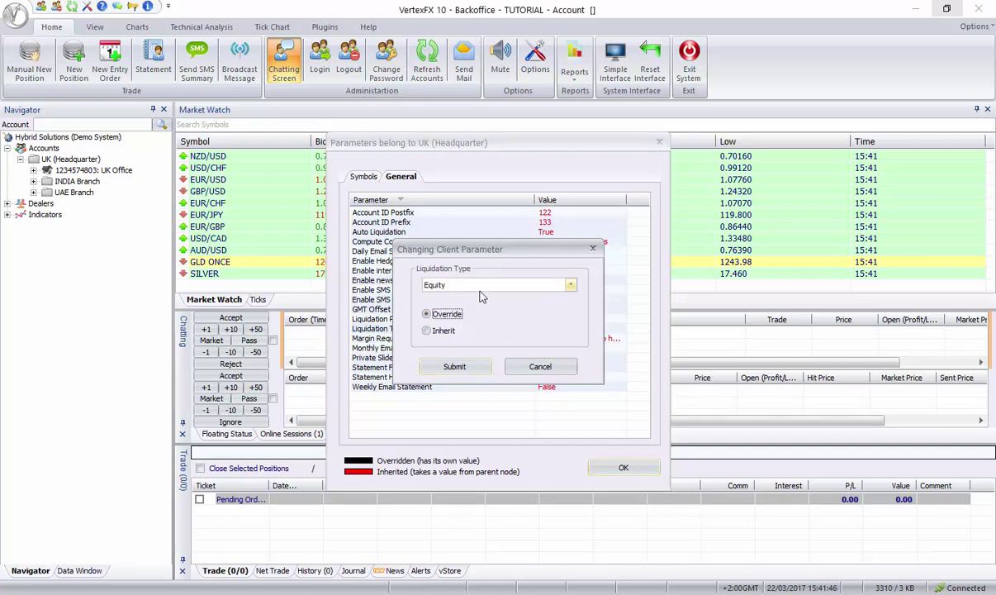
left_click(514, 285)
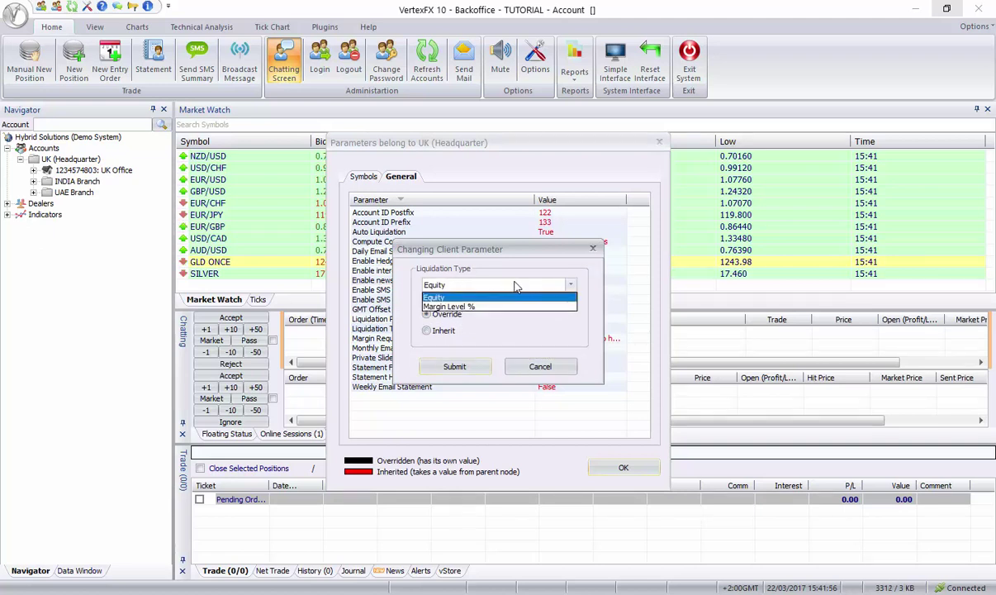
left_click(515, 286)
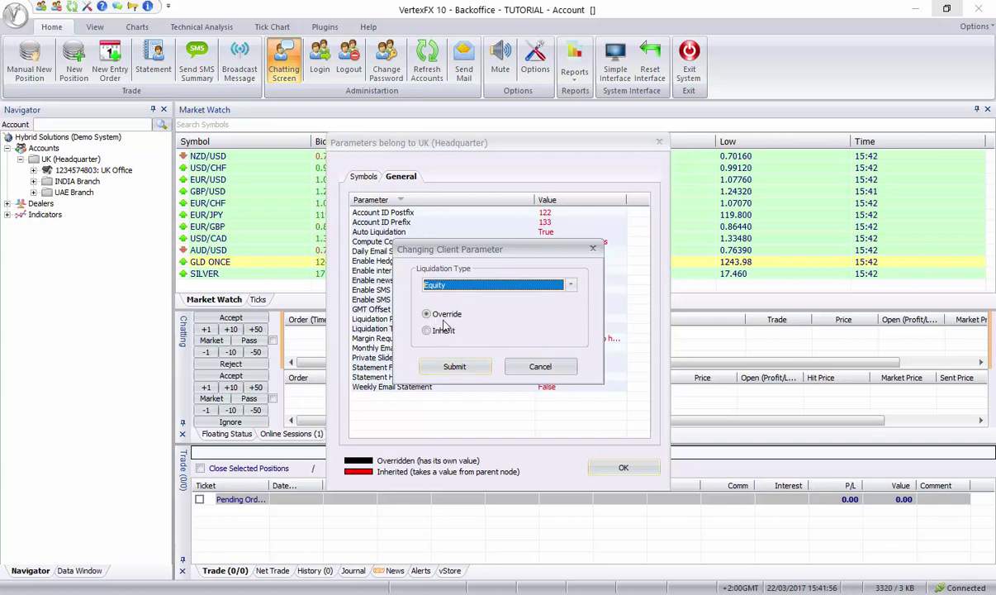
left_click(515, 366)
left_click(394, 339)
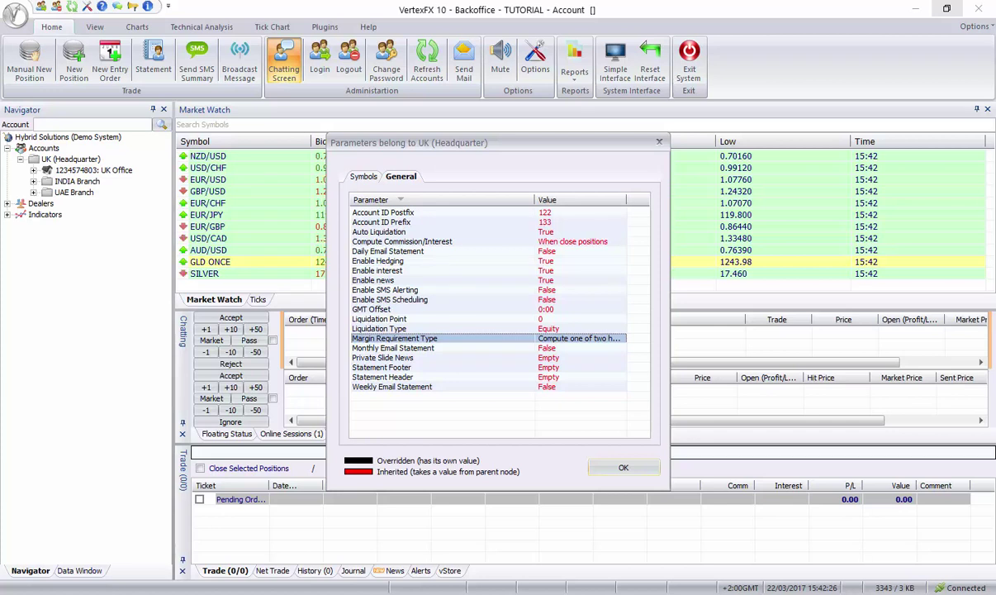
Examine the override choices of Margin Requirement Type for UK (Headquarter)
double_click(578, 338)
left_click(426, 314)
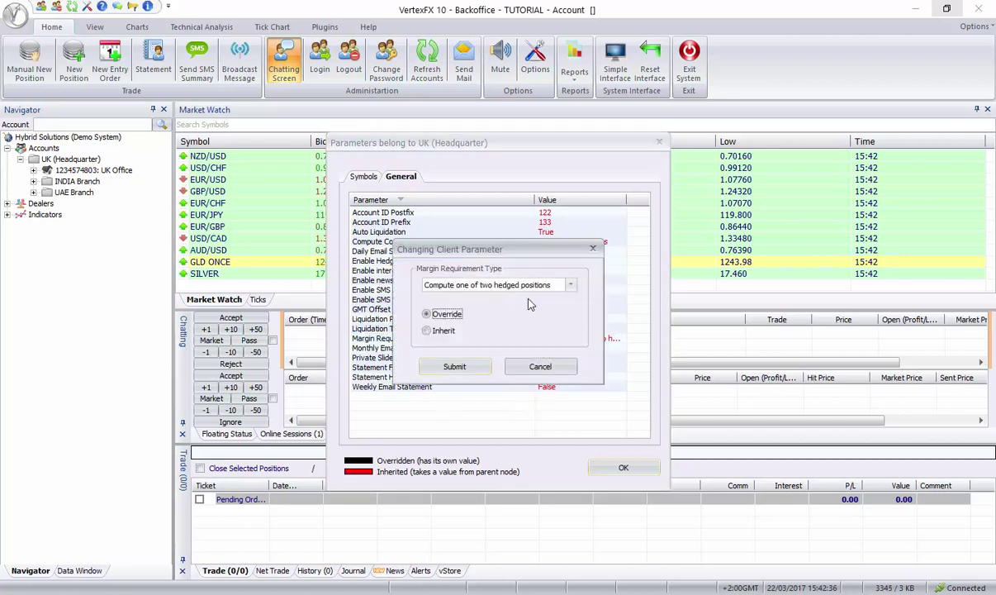
left_click(570, 286)
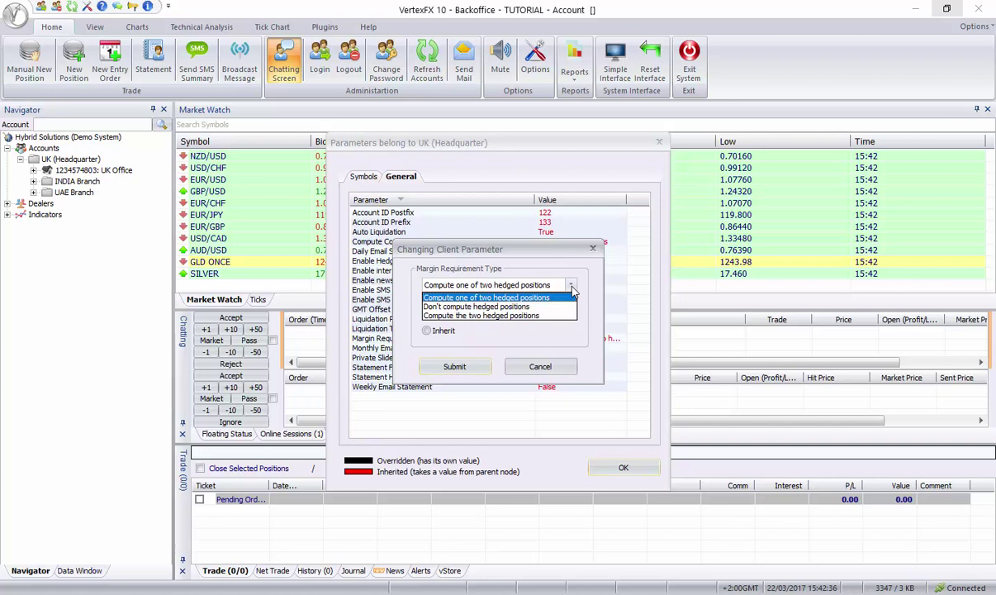
left_click(571, 286)
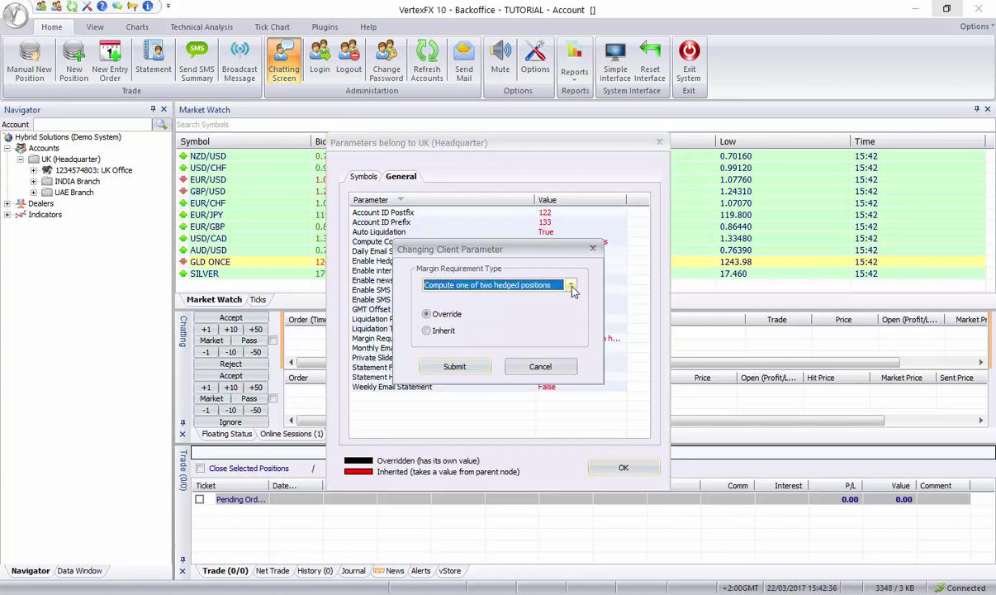
left_click(571, 288)
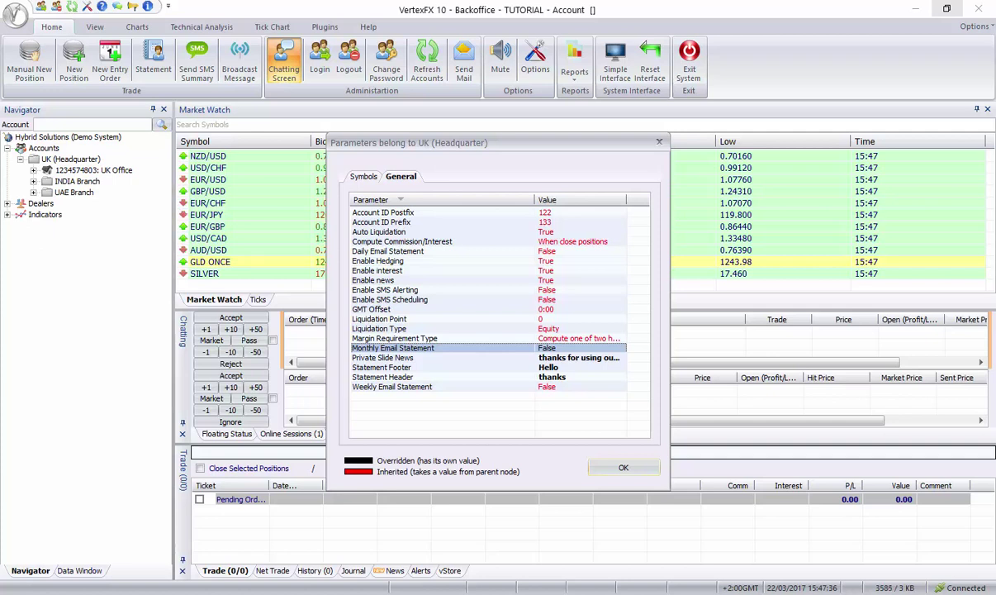
Submit the Private Slide News override of UK (Headquarter) with the text "thanks for using our platform"
left_click(387, 358)
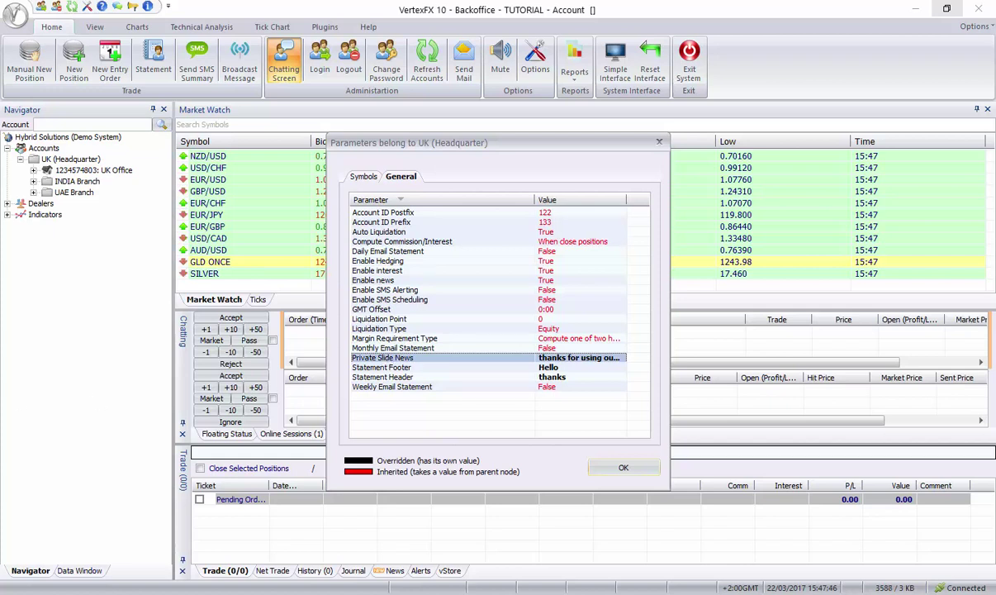
double_click(572, 359)
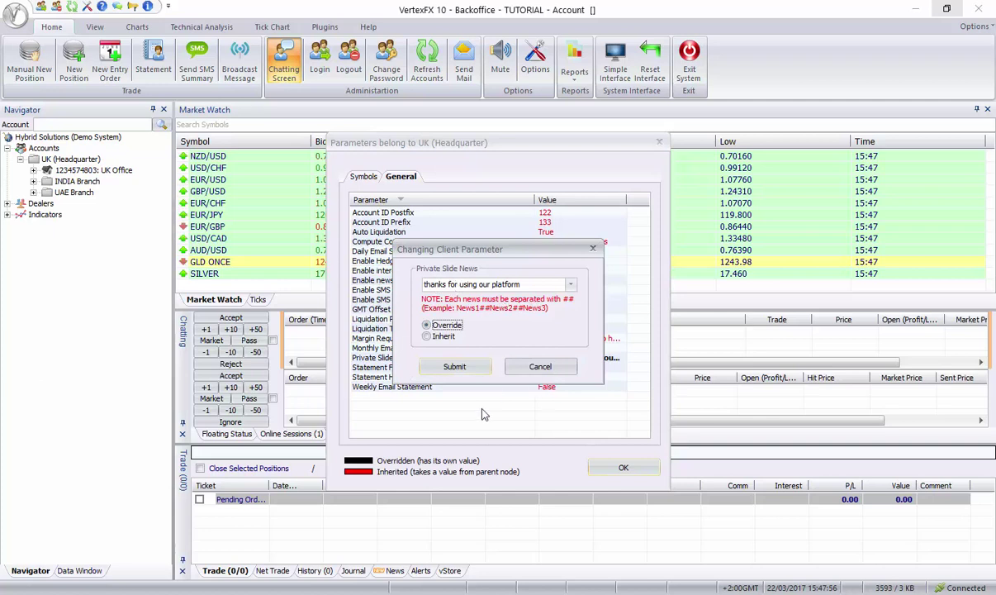
left_click(479, 366)
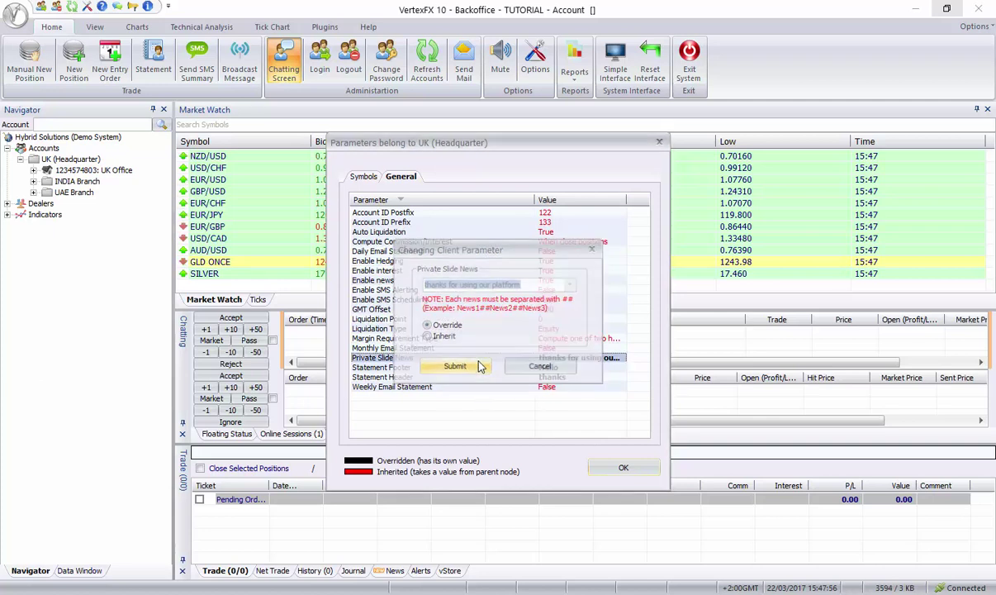
Review the Statement Header, Statement Footer, Weekly Email Statement and Monthly Email Statement parameters of UK (Headquarter)
left_click(404, 378)
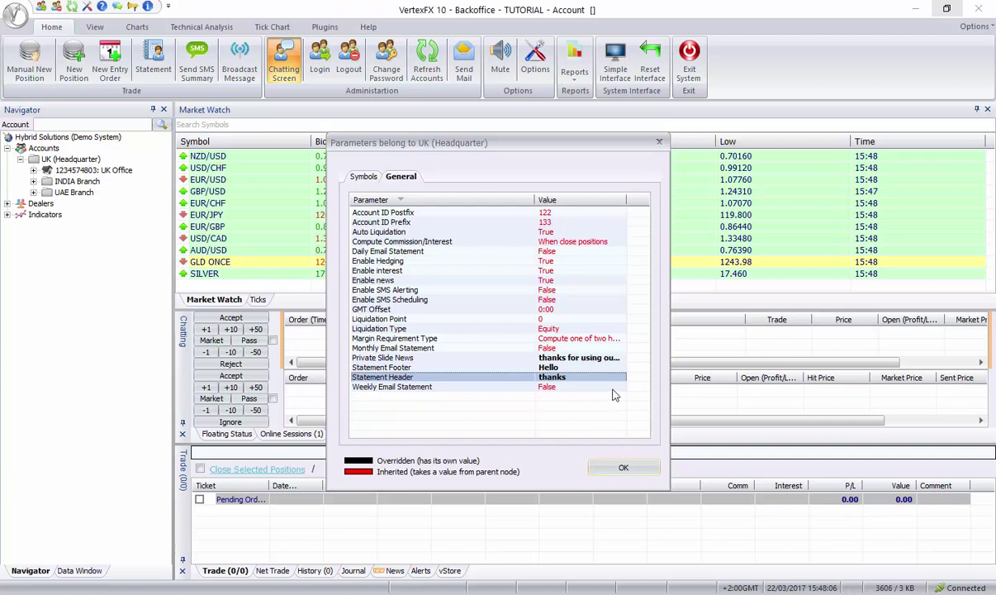
left_click(533, 366)
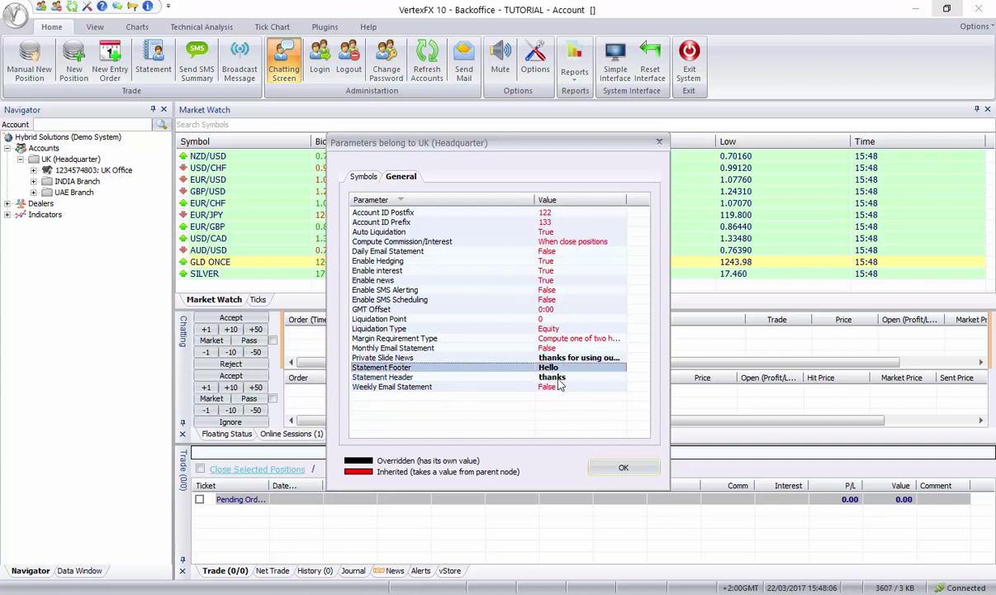
left_click(381, 389)
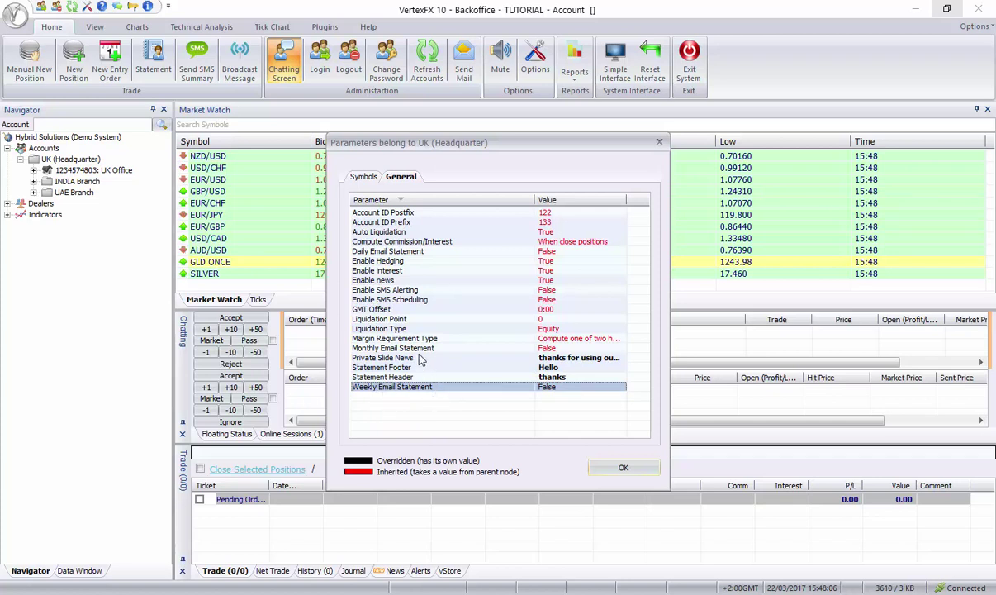
left_click(396, 348)
Override the Weekly Email Statement parameter of UK (Headquarter) with True, submit it and close the parameters
left_click(401, 387)
double_click(550, 390)
left_click(437, 314)
left_click(477, 284)
left_click(463, 297)
left_click(454, 366)
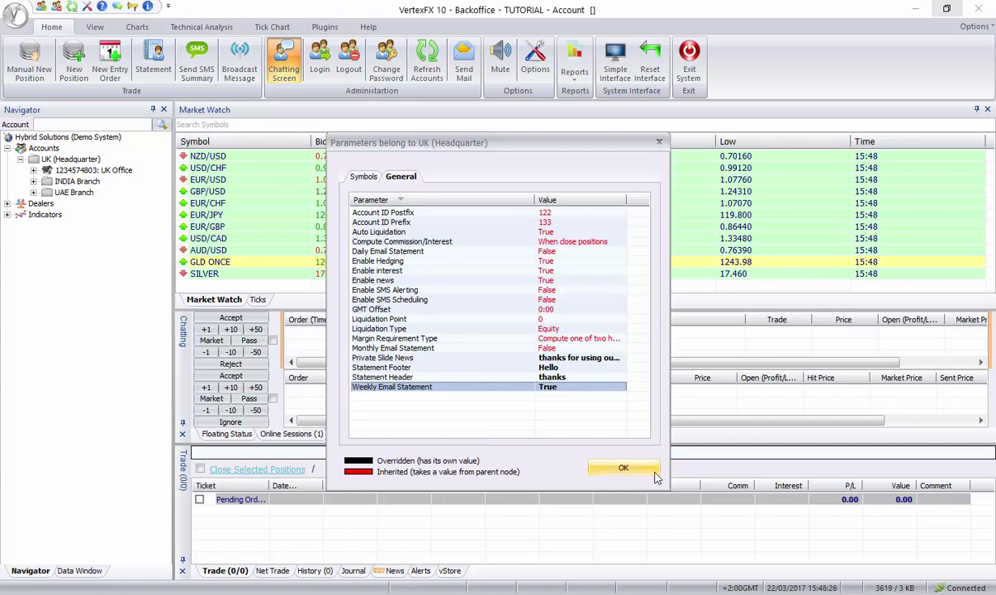
left_click(624, 468)
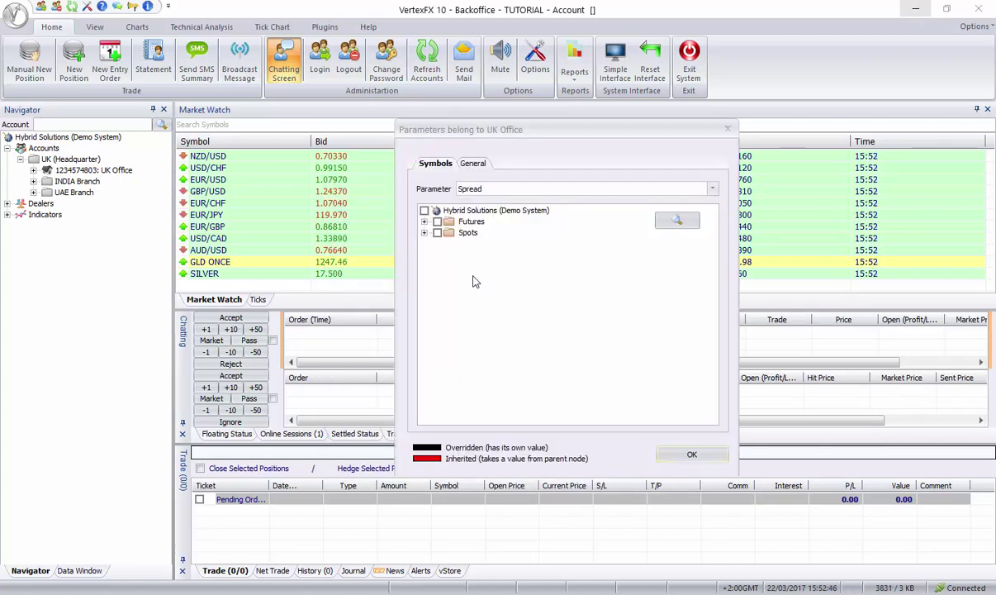
Close the UK Office parameters, examine the DEB symbol's Spread Calculation choices in the symbol settings and cancel without saving
left_click(509, 130)
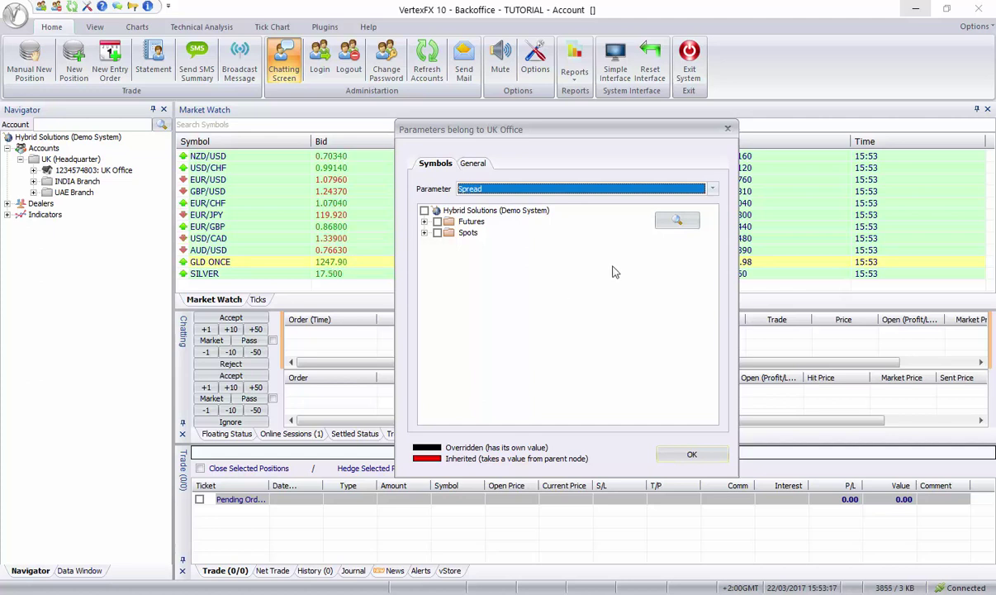
left_click(707, 455)
left_click(529, 66)
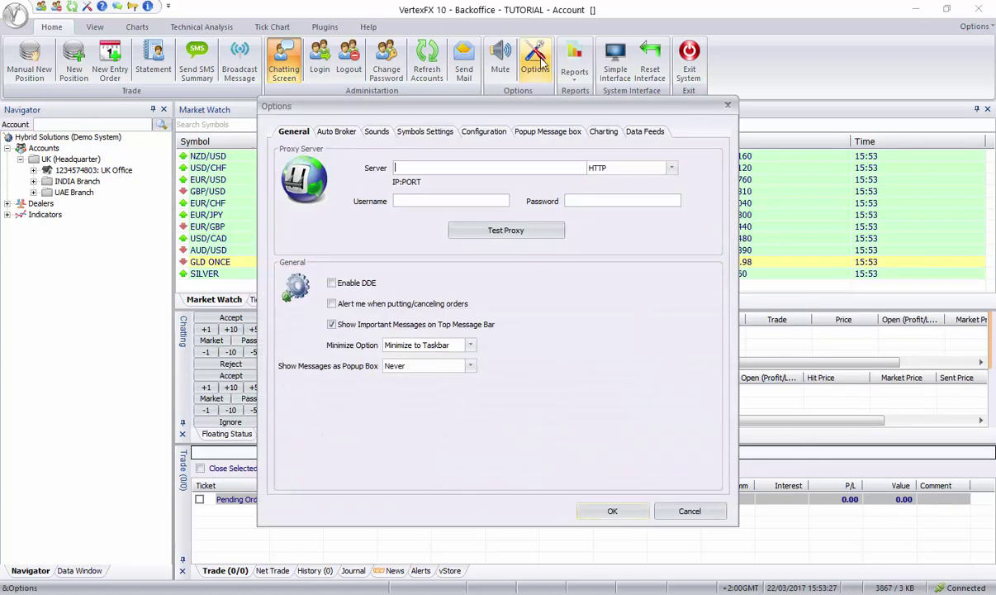
left_click_drag(509, 117, 552, 110)
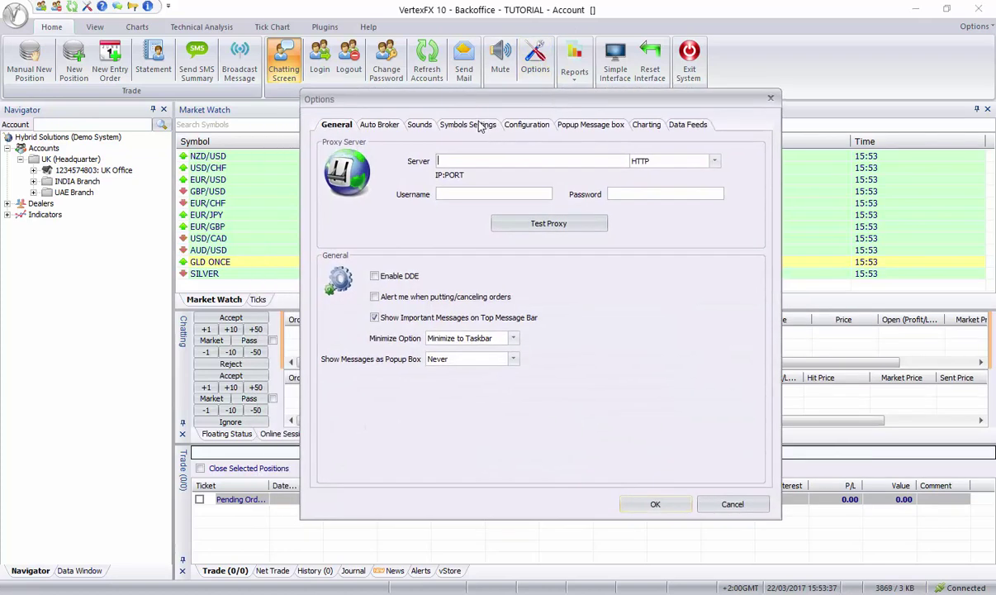
left_click(470, 124)
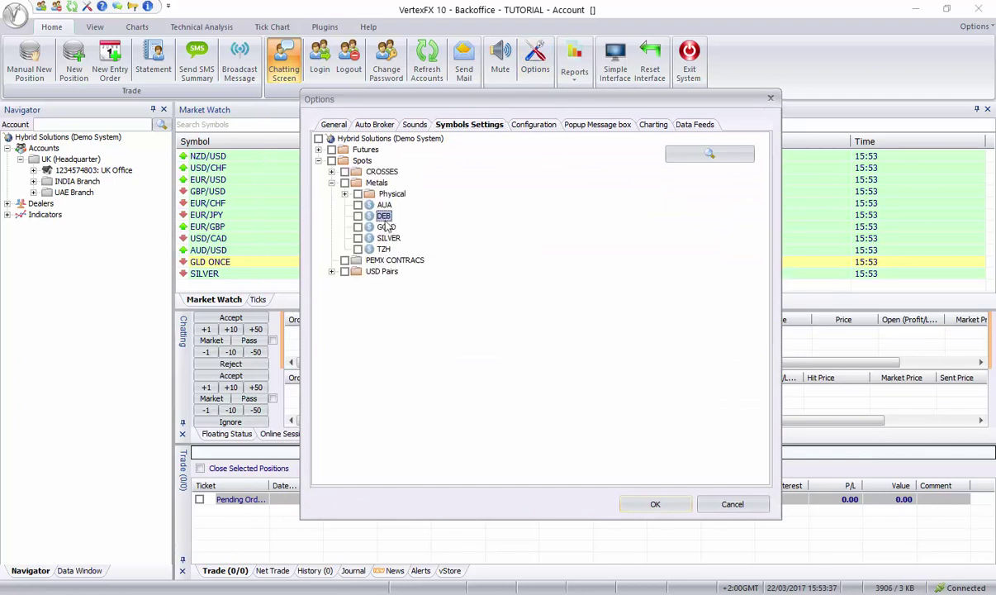
double_click(384, 217)
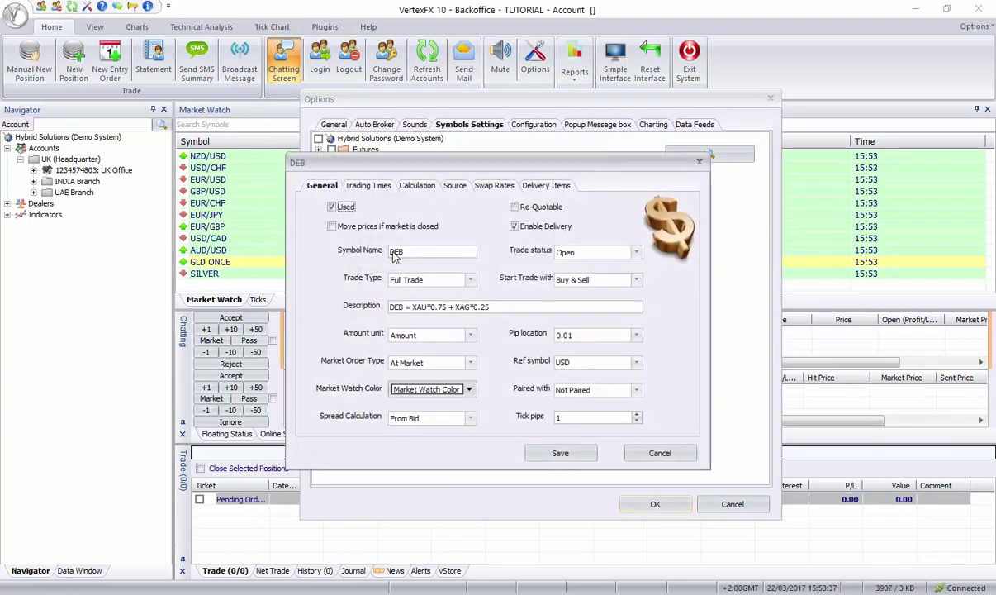
left_click(412, 418)
left_click(384, 427)
left_click(660, 453)
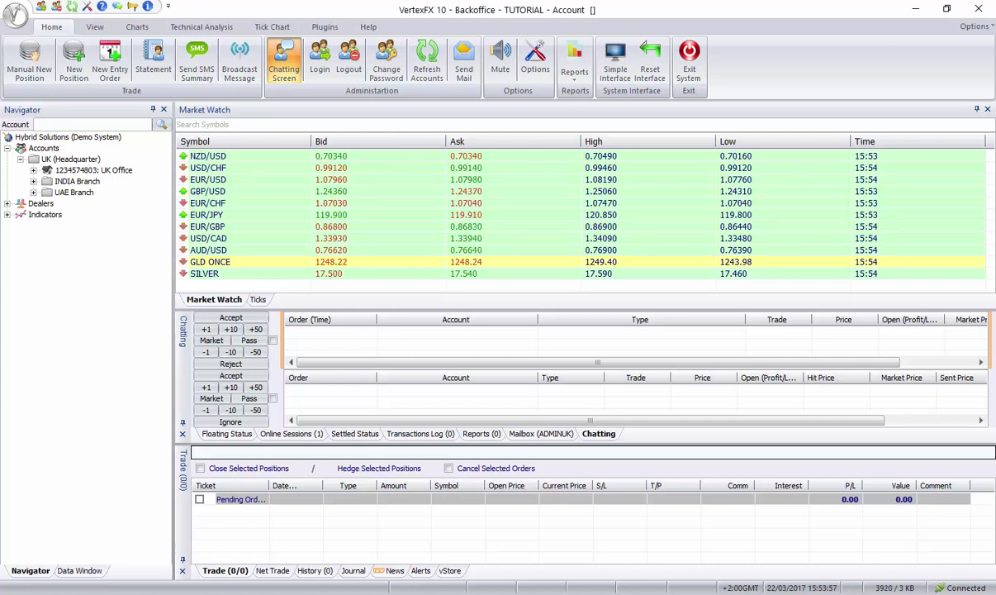
Open the UK Office parameters and start editing the Spread of all Spots symbols together
right_click(76, 170)
mouse_move(124, 270)
left_click(227, 271)
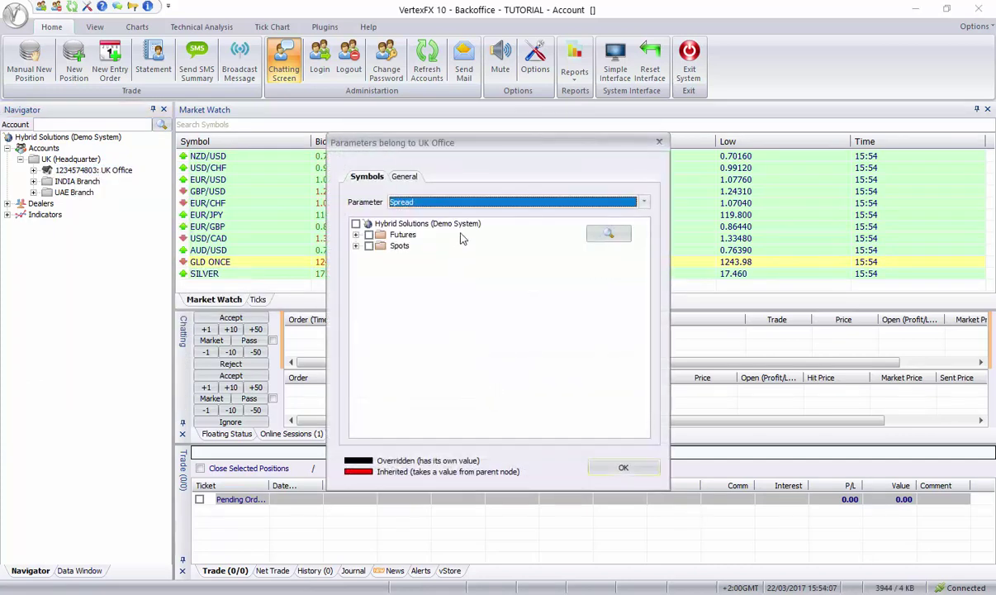
left_click(368, 247)
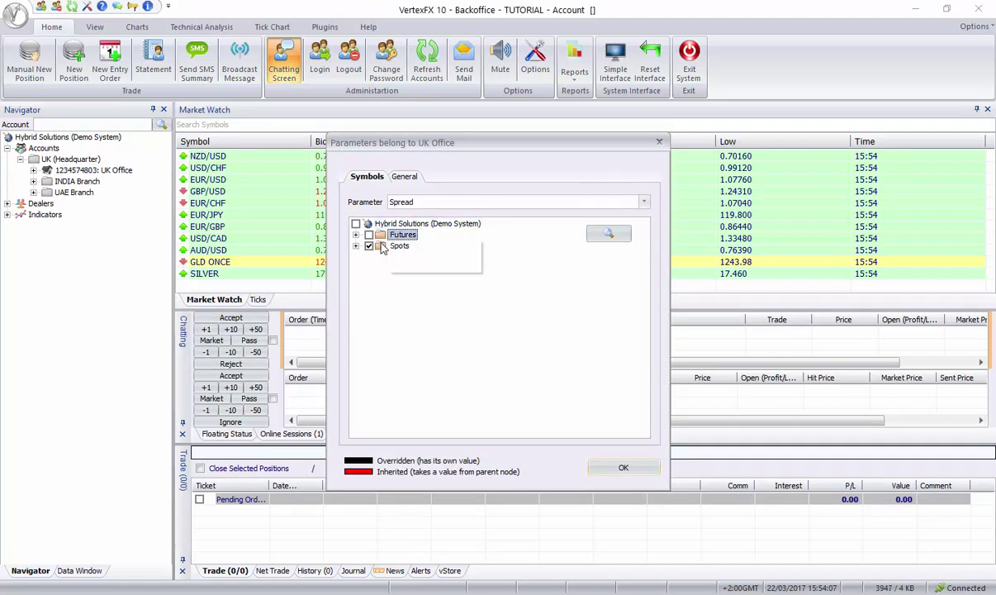
right_click(361, 251)
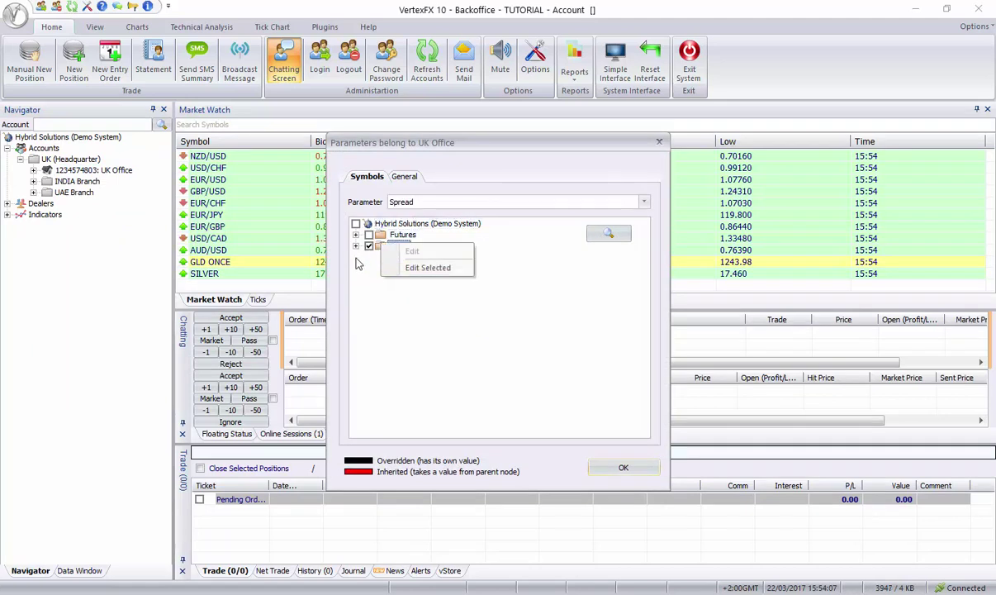
left_click(428, 267)
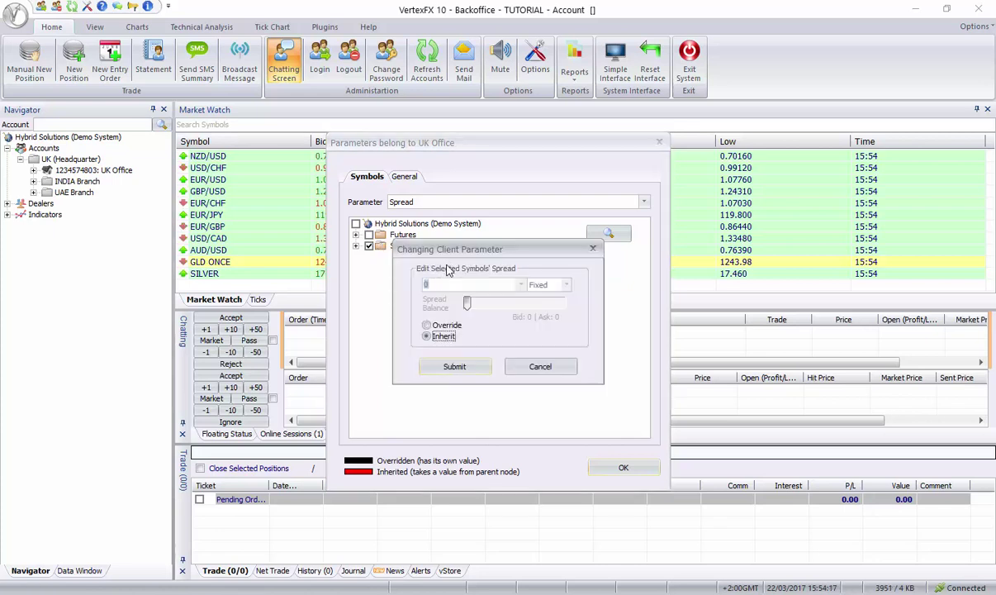
left_click_drag(451, 249, 505, 221)
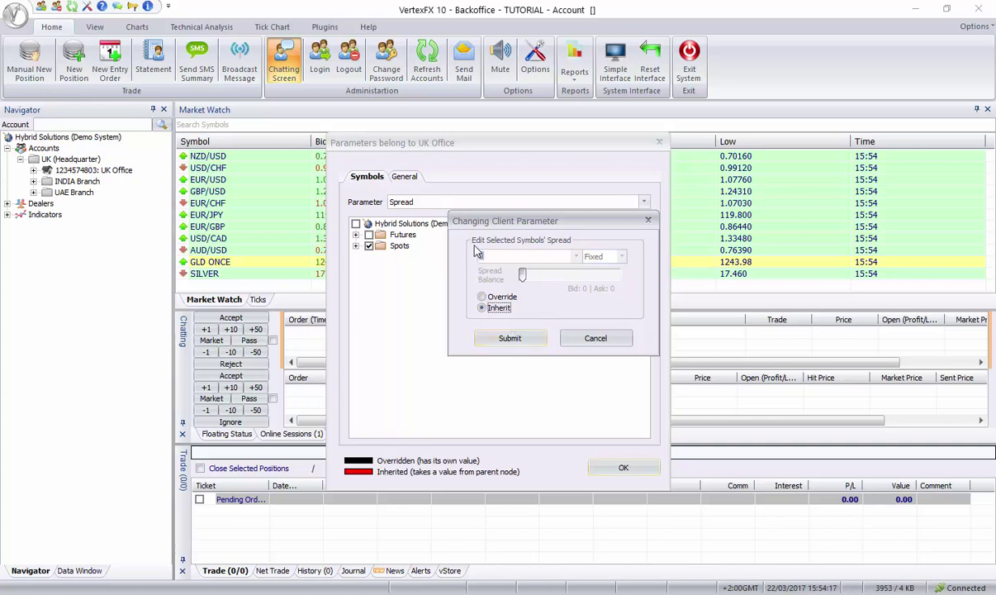
Switch the Spots spread from Inherit to Override and try the Source+ spread type
left_click(499, 299)
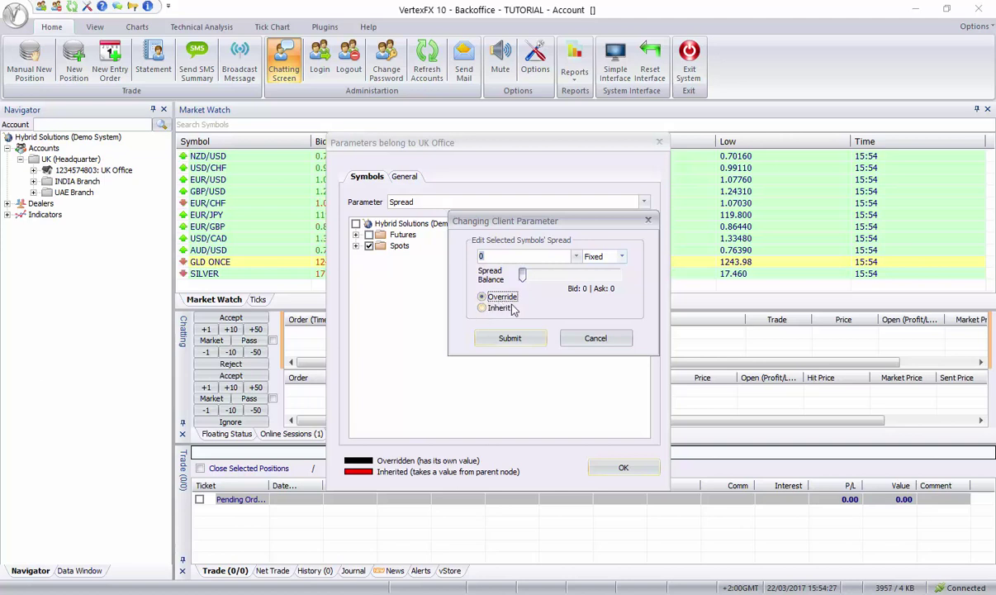
left_click(508, 255)
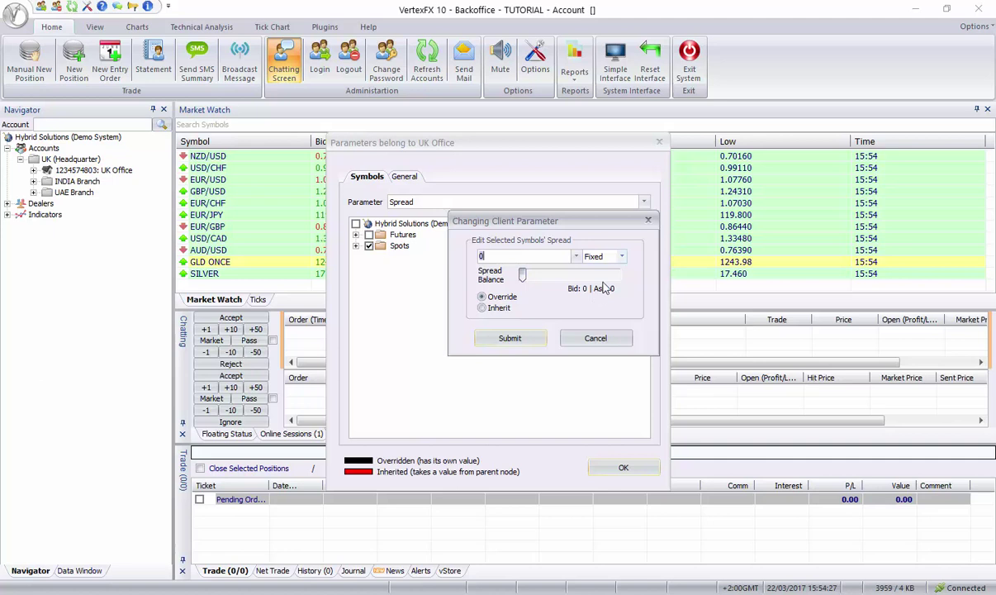
left_click(622, 257)
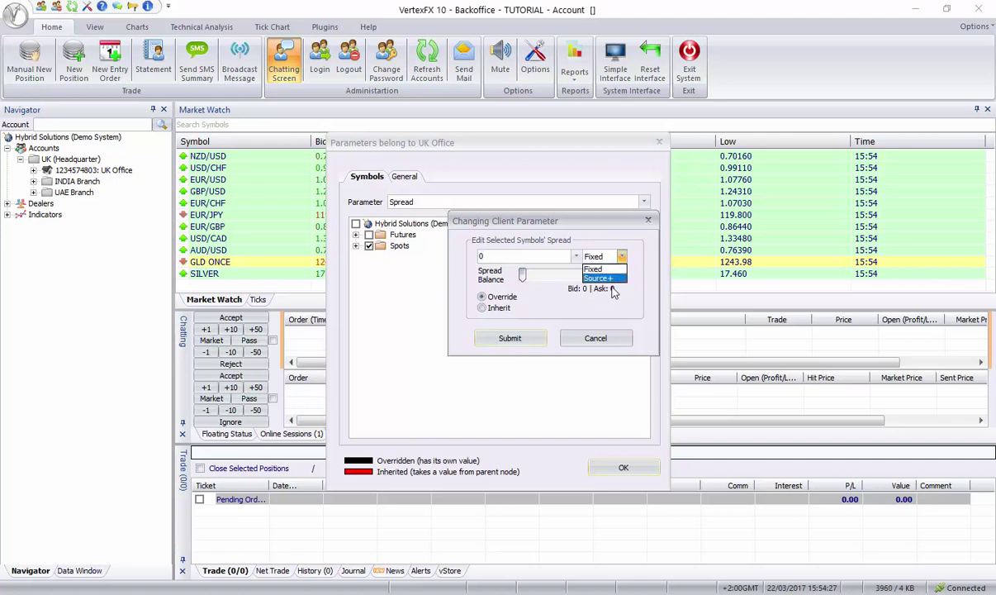
left_click(602, 278)
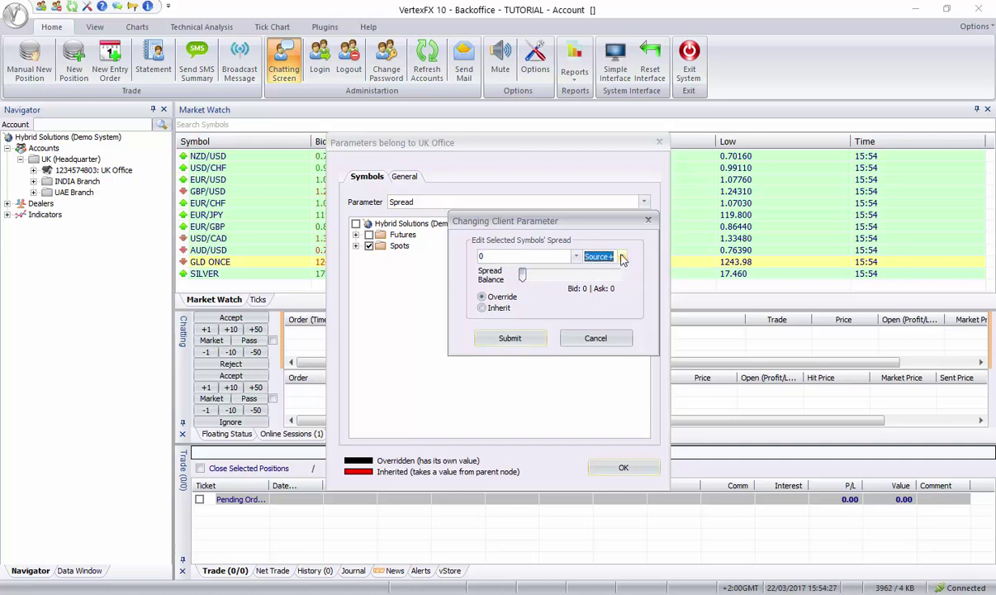
left_click(623, 258)
left_click(622, 257)
Set the Spots symbols' overridden spread to 3 with the Fixed type
left_click(516, 256)
left_click(622, 257)
left_click(617, 269)
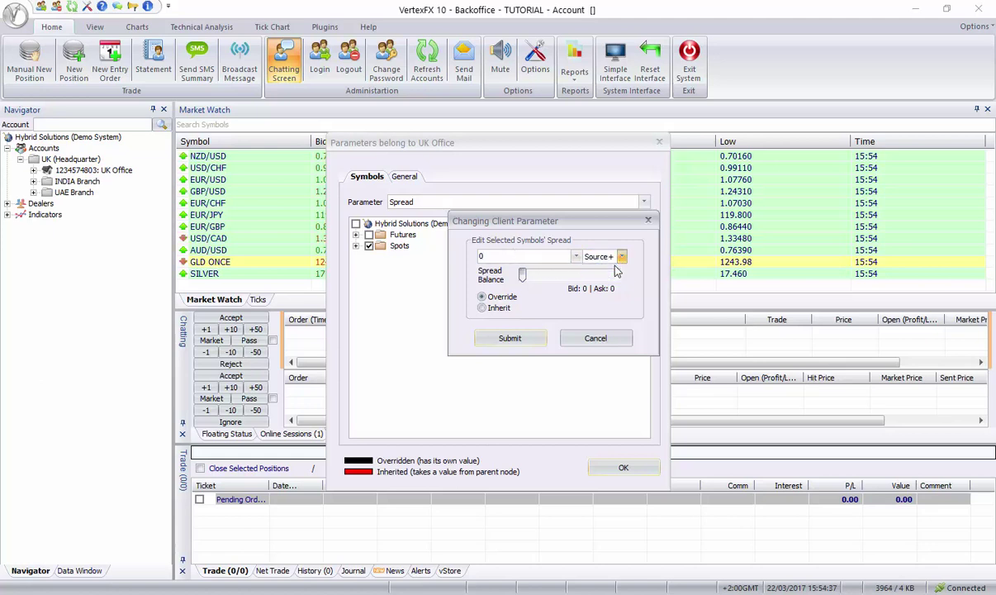
left_click(509, 254)
key("BackSpace")
type("3")
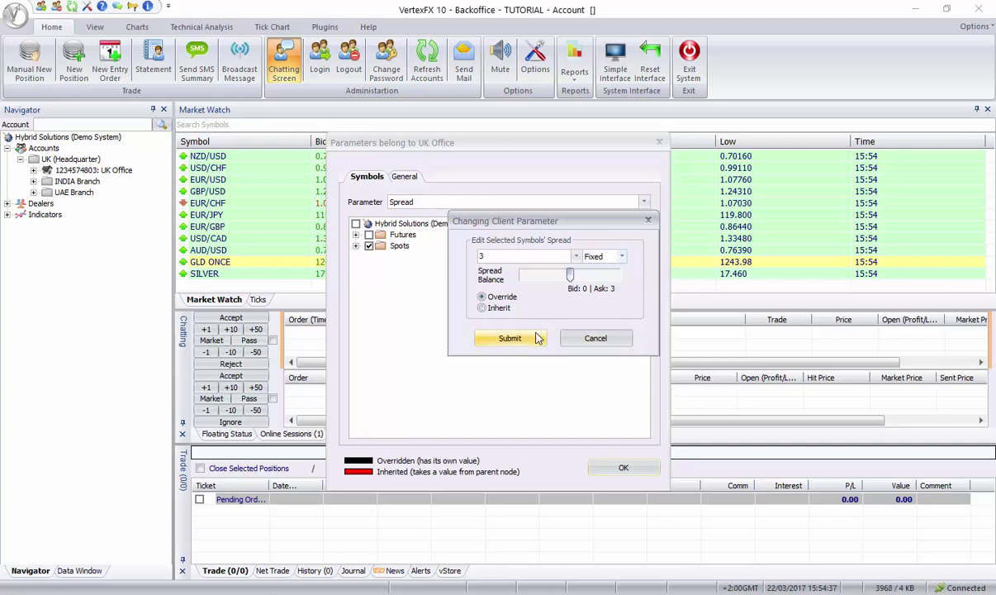
Try the Spread Balance at Bid -1 and Ask 2, return it to Bid 0 and Ask 3, and cancel the spread edit
left_click(570, 276)
left_click_drag(576, 279, 554, 288)
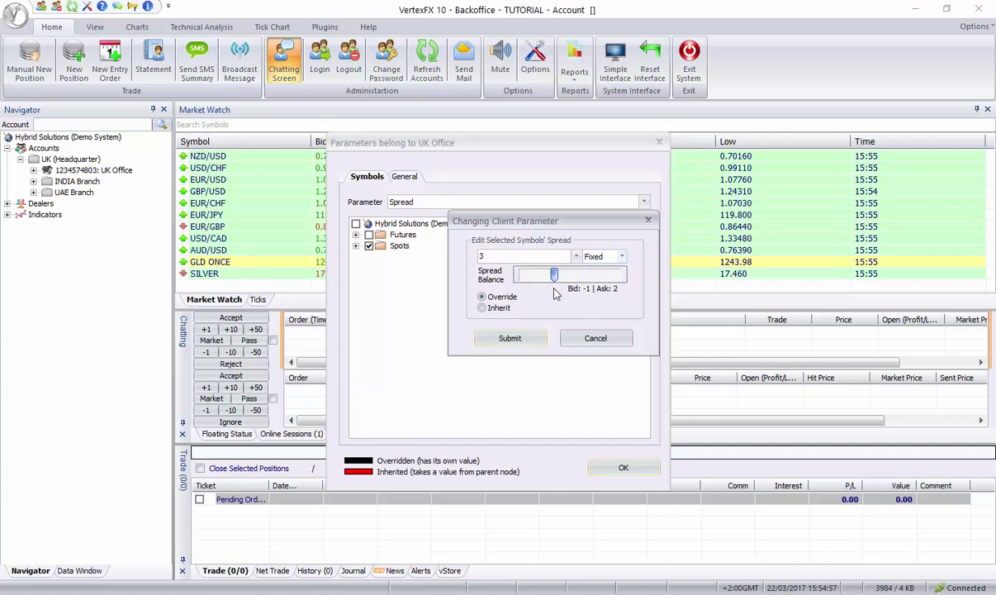
mouse_move(556, 281)
left_mouse_down()
mouse_move(603, 284)
mouse_move(508, 278)
mouse_move(570, 277)
left_mouse_up()
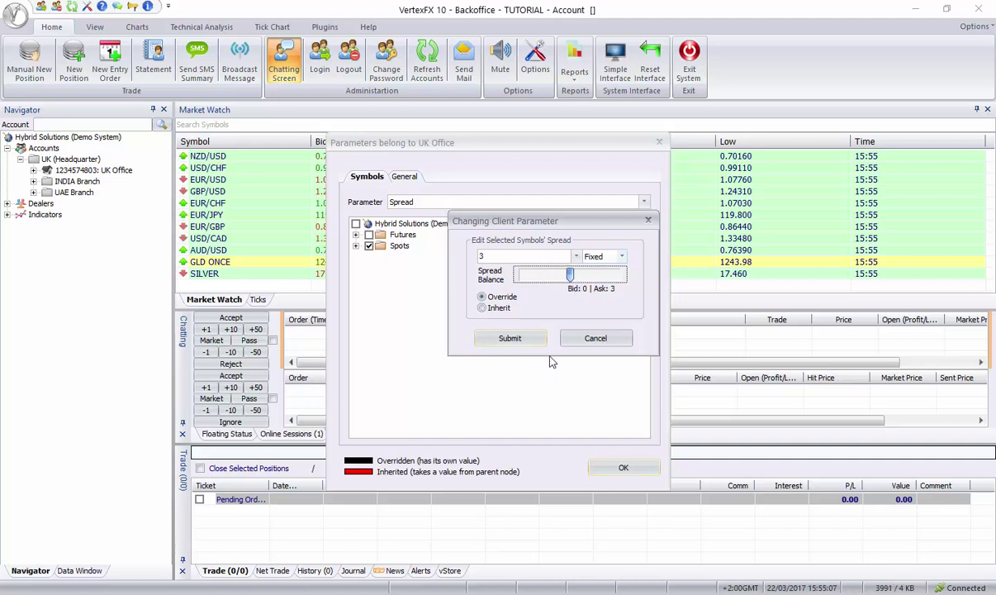
left_click(595, 338)
Show the Limit offset parameter of UK Office for the USD Pairs symbols under Spots
left_click(406, 203)
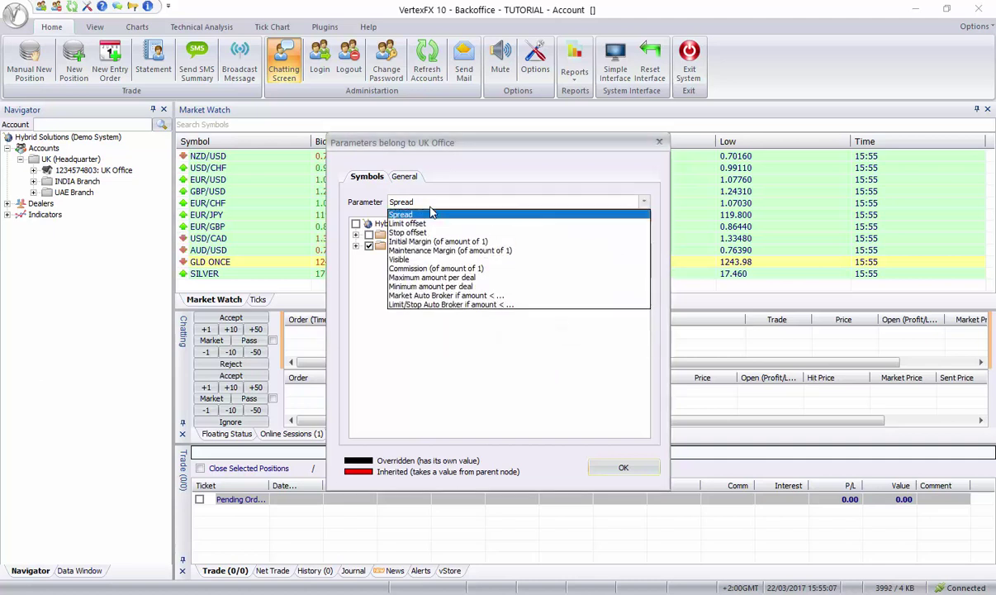
left_click(433, 223)
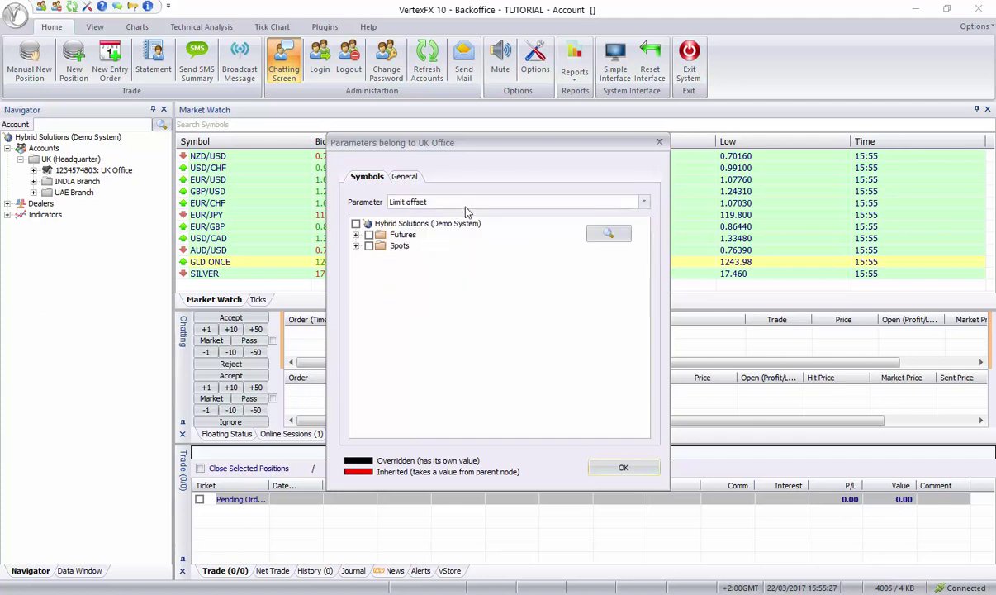
left_click(355, 245)
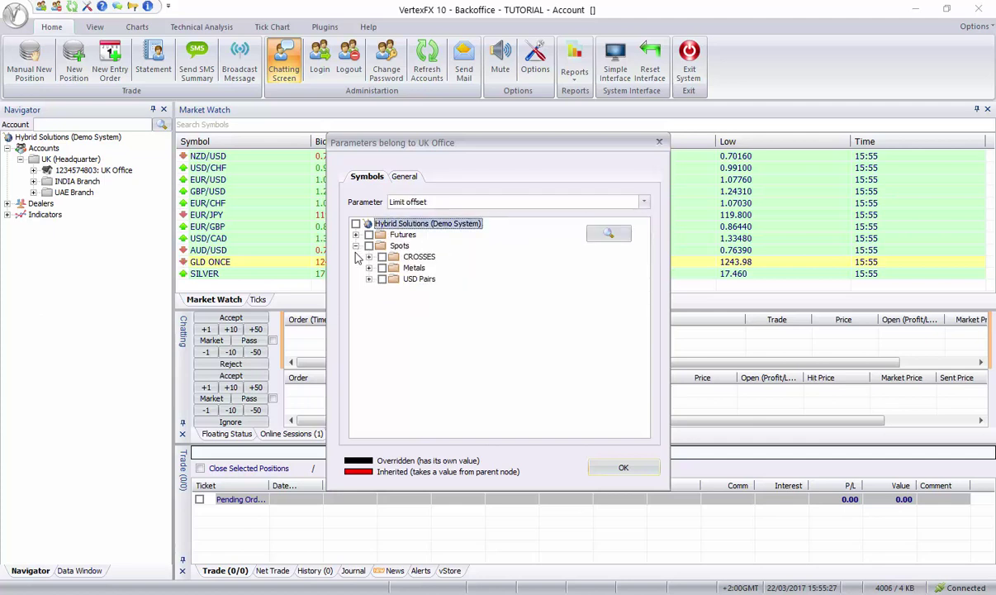
left_click(368, 279)
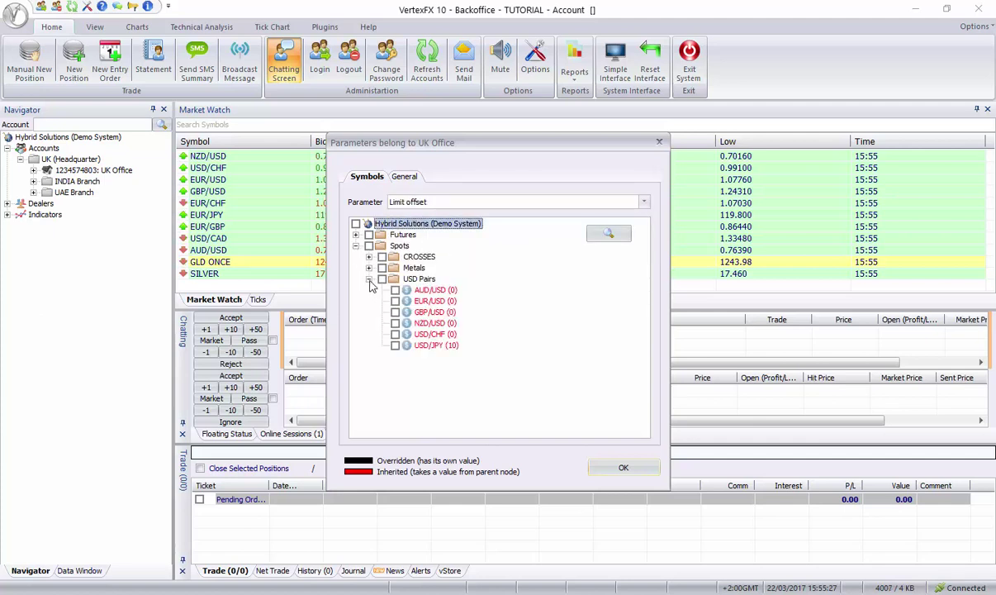
Override the Limit offset of AUD/USD with the value 10
double_click(436, 291)
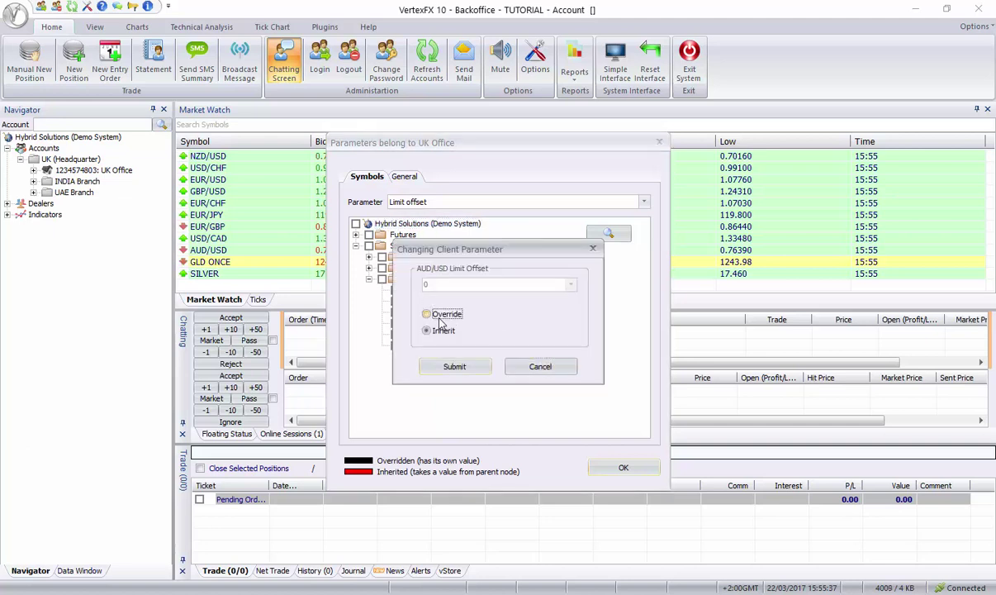
key("BackSpace")
type("1")
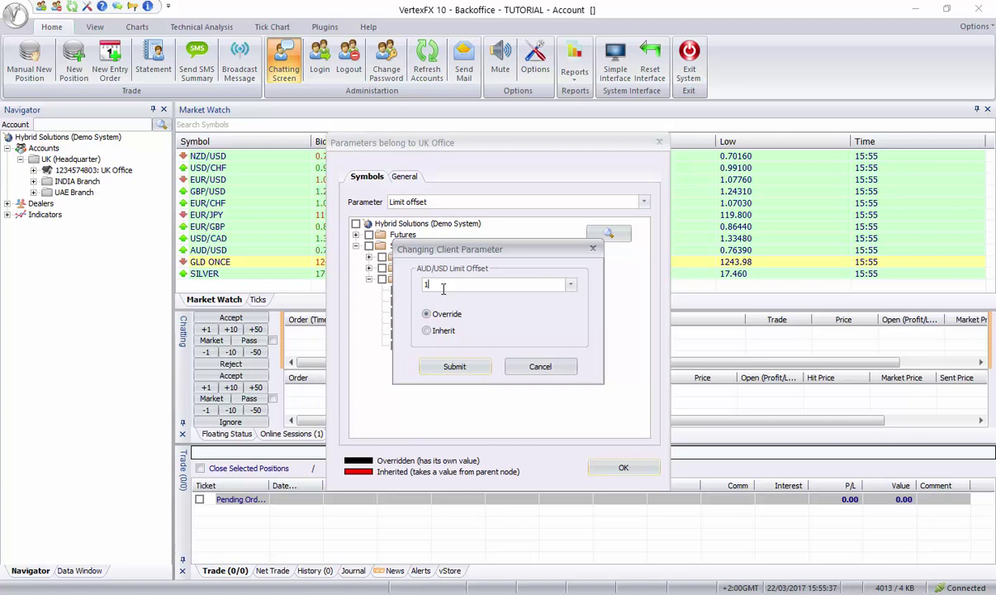
left_click(456, 366)
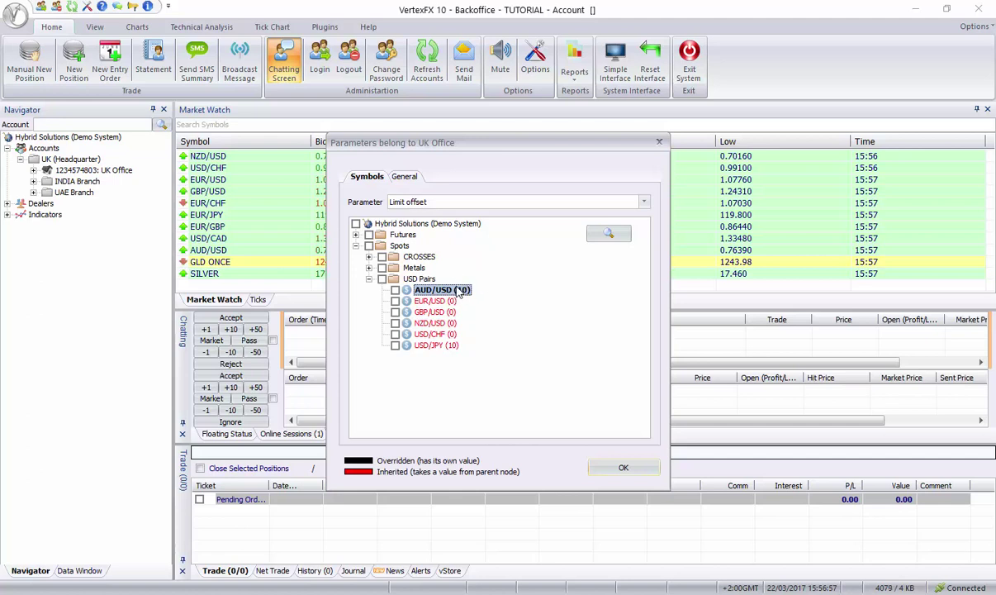
View the Stop offset parameter, and display Initial Margin (of amount of 1) for the USD Pairs symbols under Spots
left_click(442, 202)
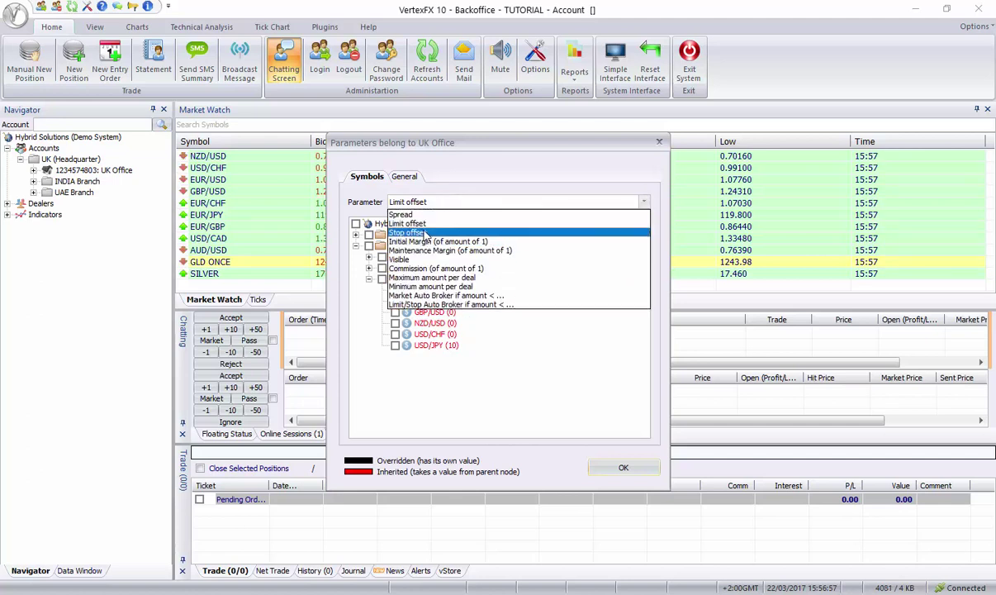
left_click(400, 224)
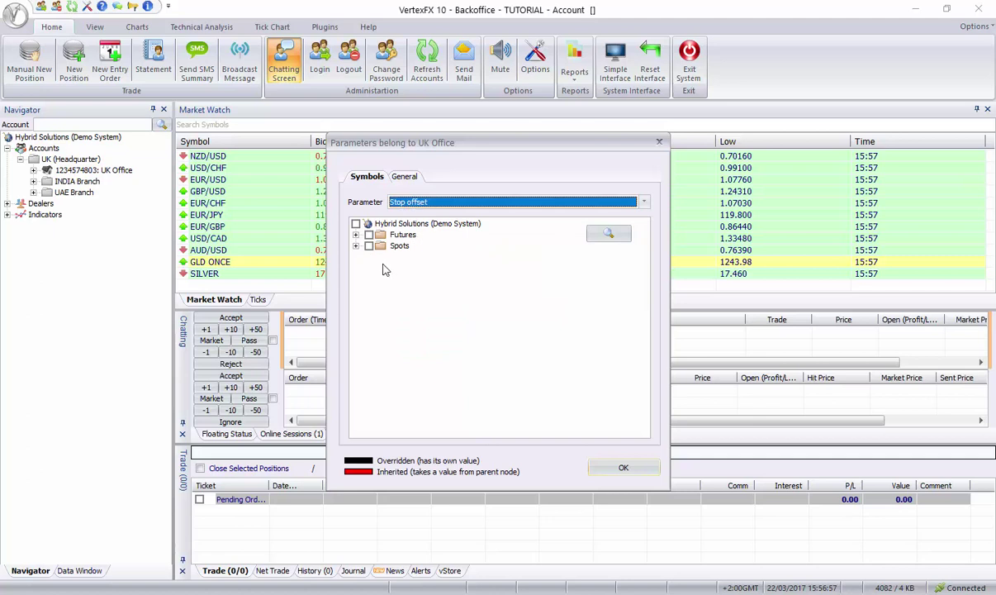
left_click(430, 206)
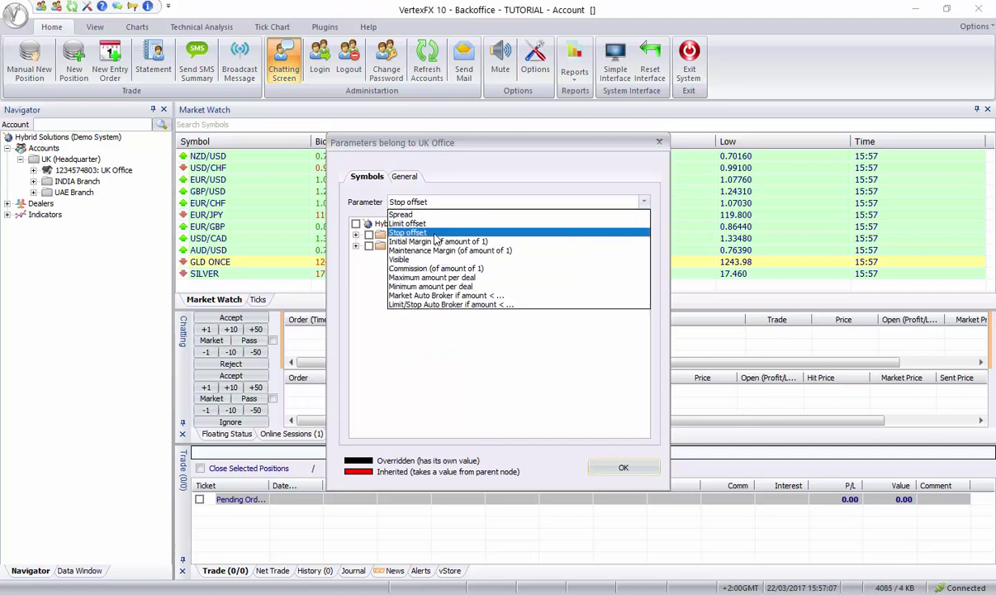
left_click(434, 242)
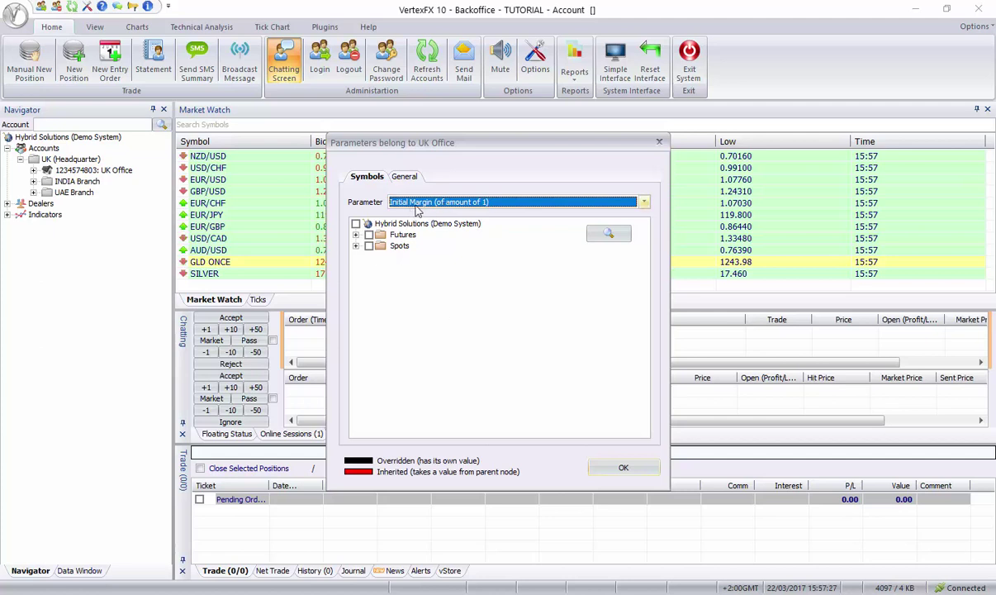
left_click(355, 245)
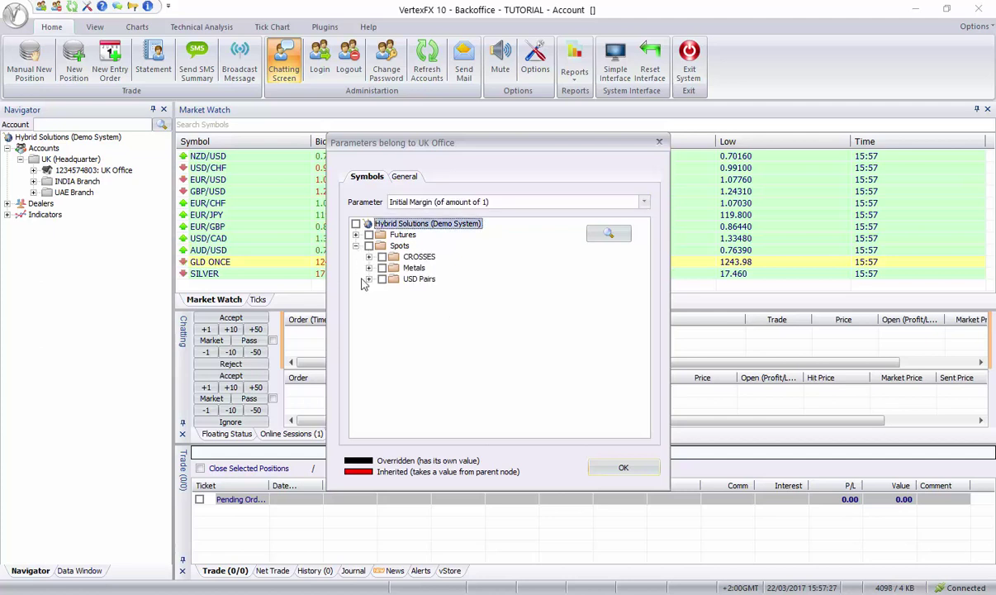
left_click(368, 279)
left_click(408, 290)
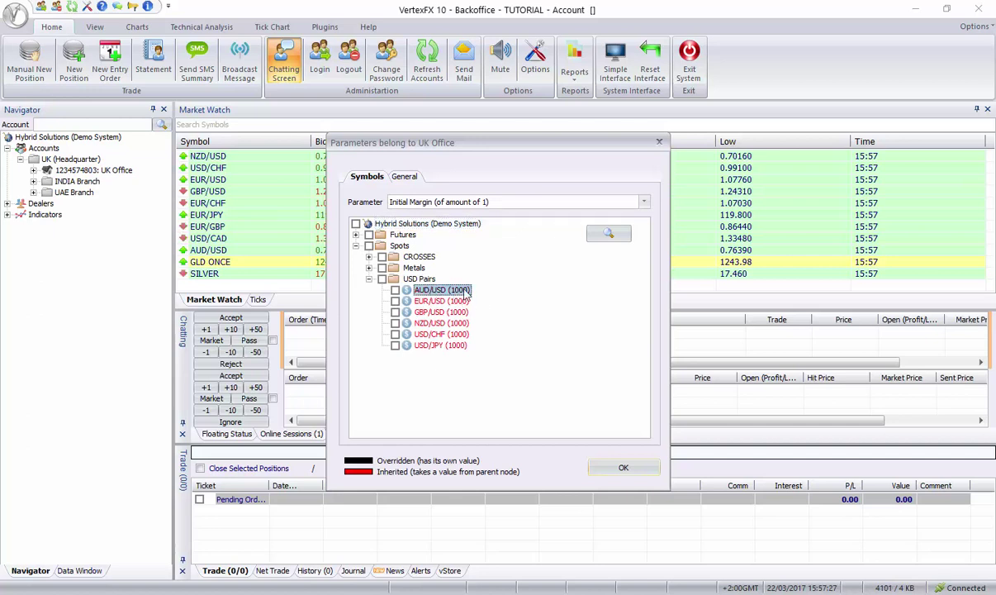
View the Maintenance Margin (of amount of 1) parameter, and display Visible for the USD Pairs symbols under Spots
left_click(488, 204)
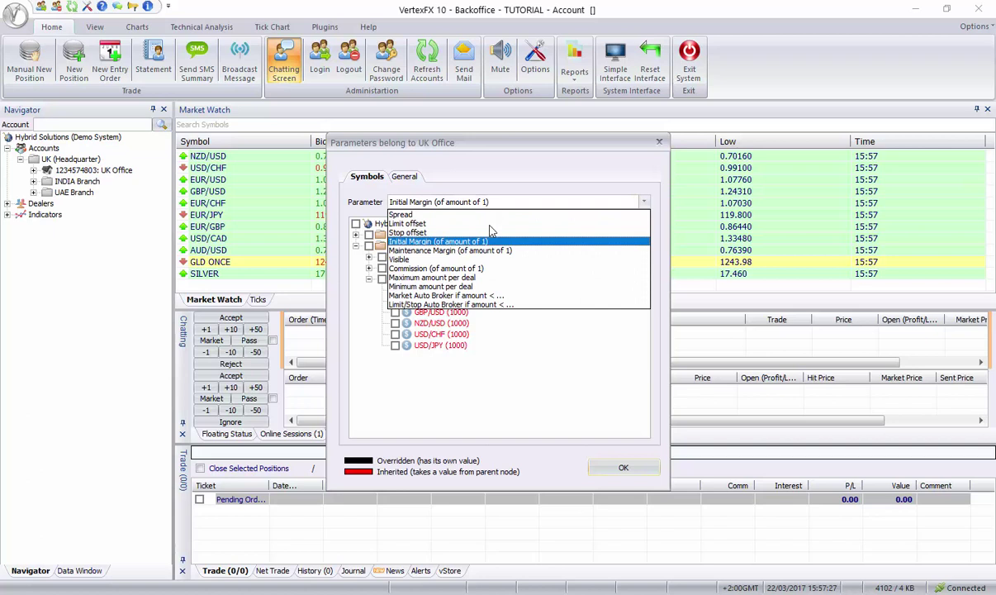
left_click(488, 250)
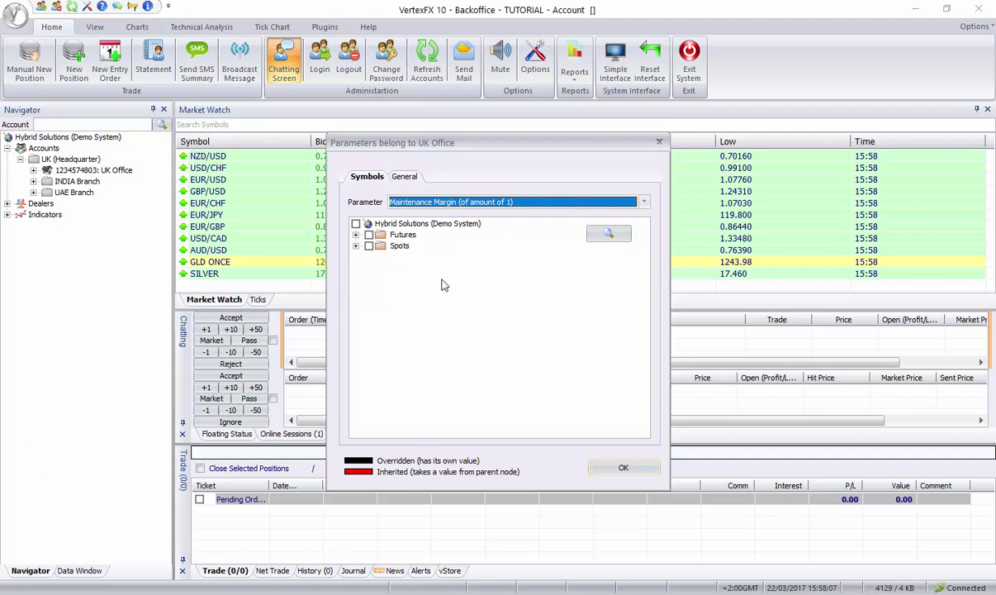
left_click(508, 205)
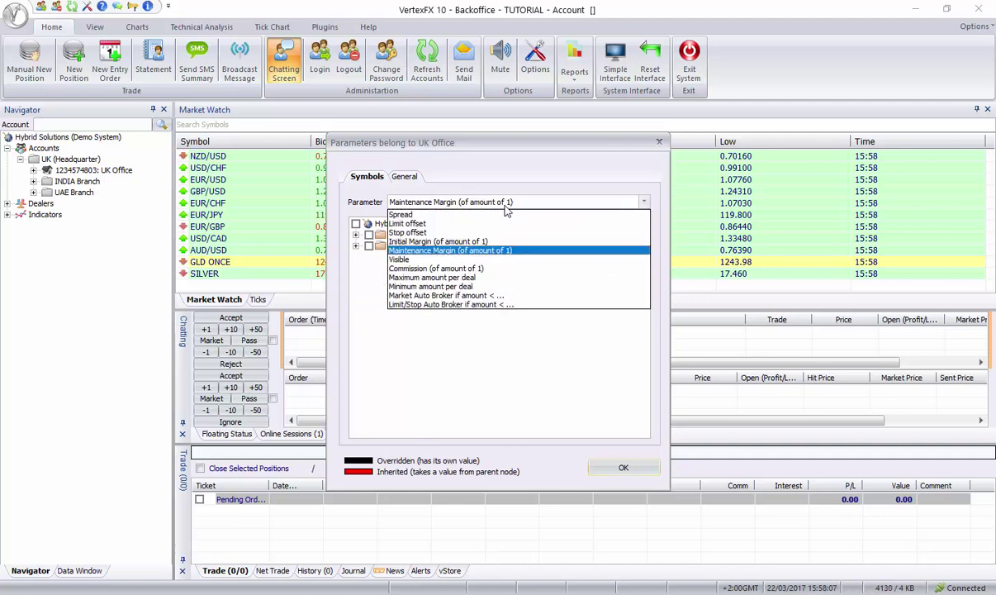
left_click(464, 261)
left_click(355, 246)
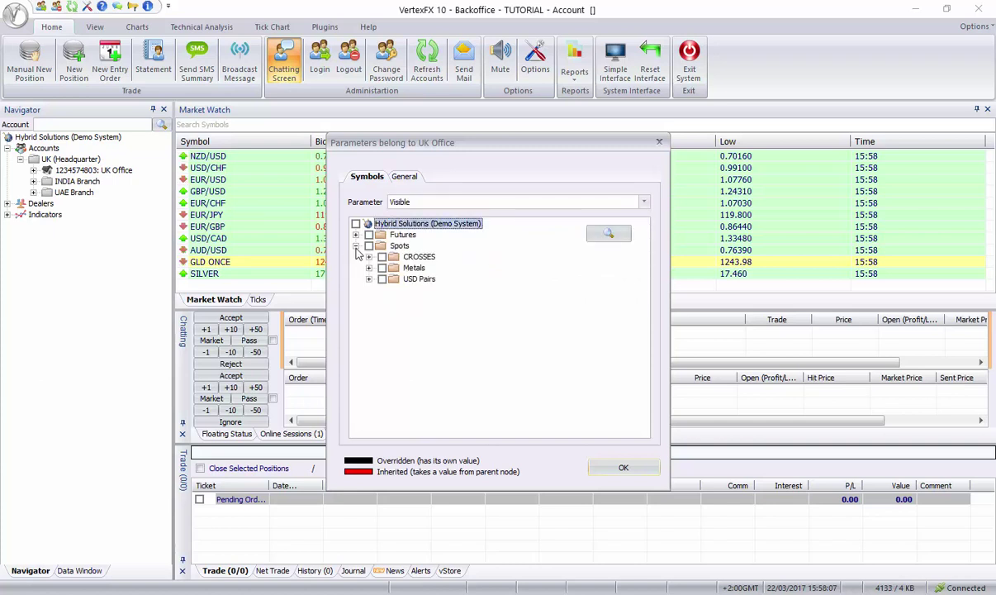
left_click(368, 279)
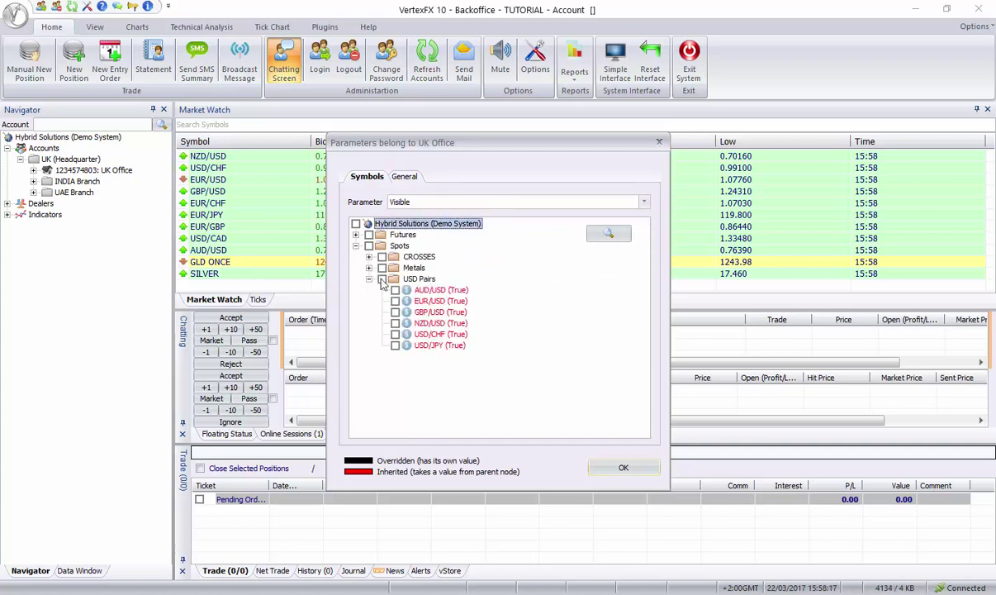
Try the Override option with True for the AUD/USD Visible parameter, and cancel the edit
double_click(444, 291)
left_click(439, 315)
left_click(499, 285)
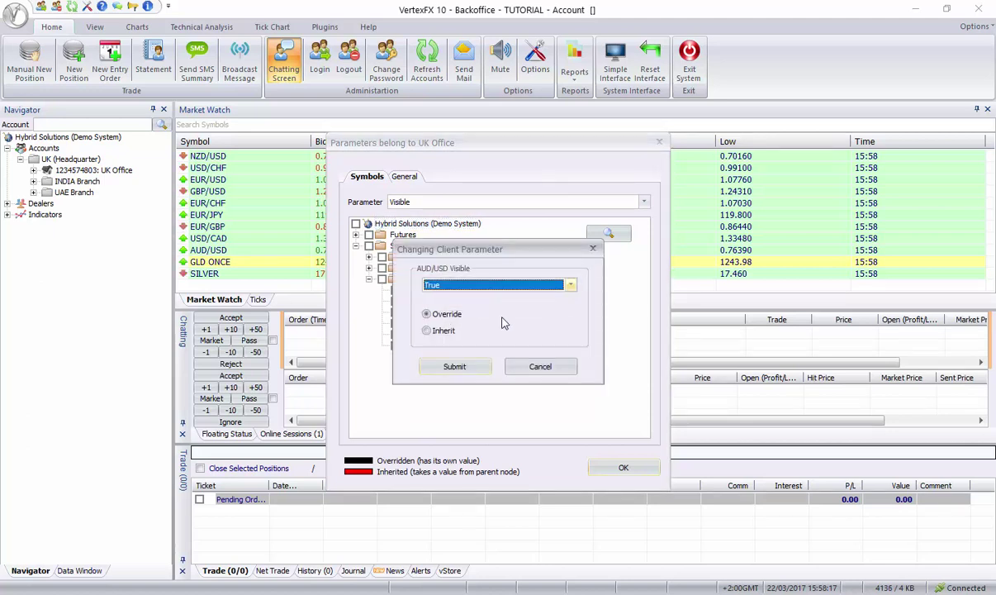
left_click(538, 367)
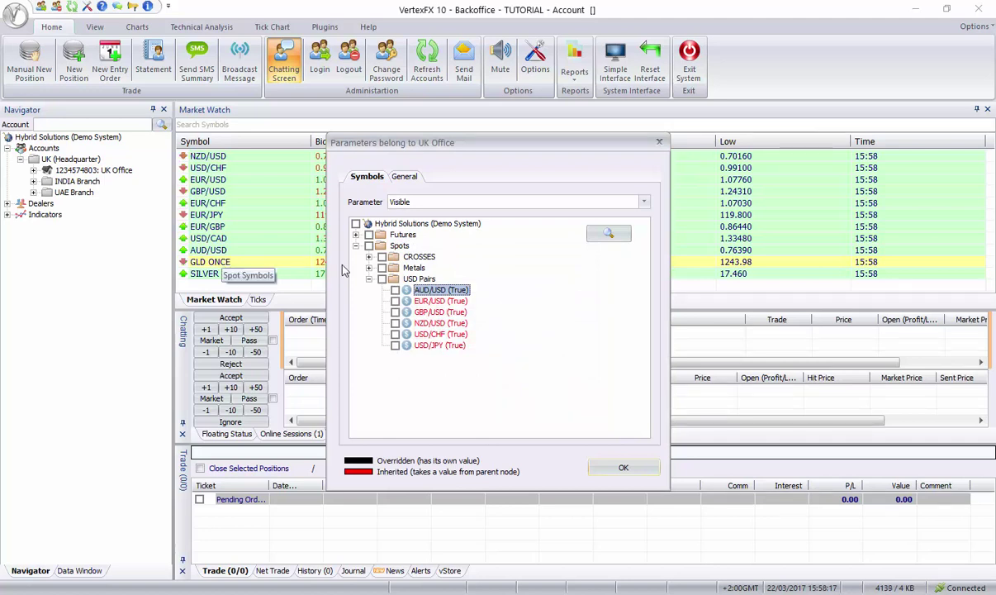
Show the Commission (of amount of 1) parameter with the symbol groups under Spots
left_click(446, 201)
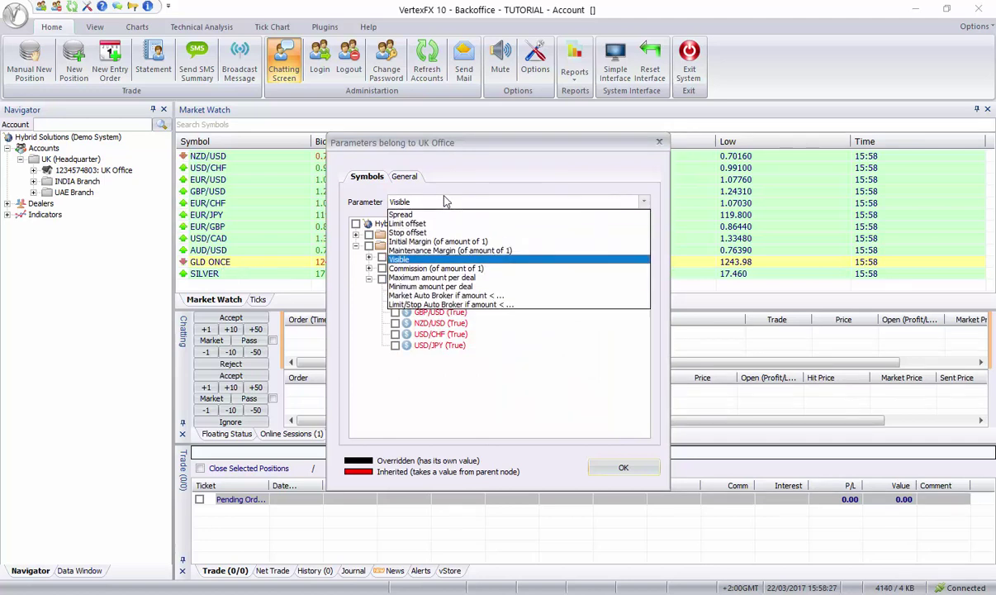
left_click(463, 268)
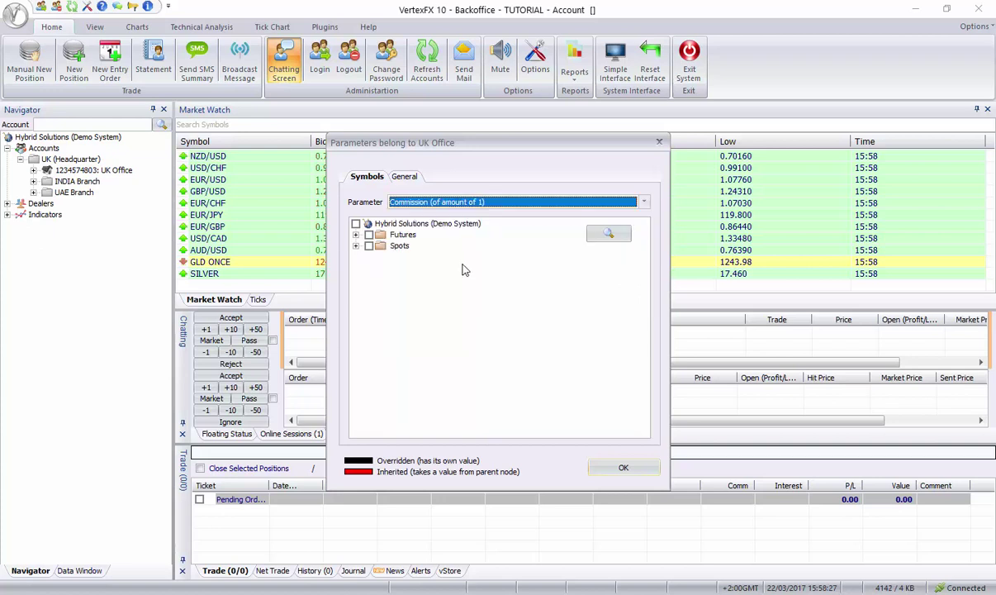
left_click(355, 245)
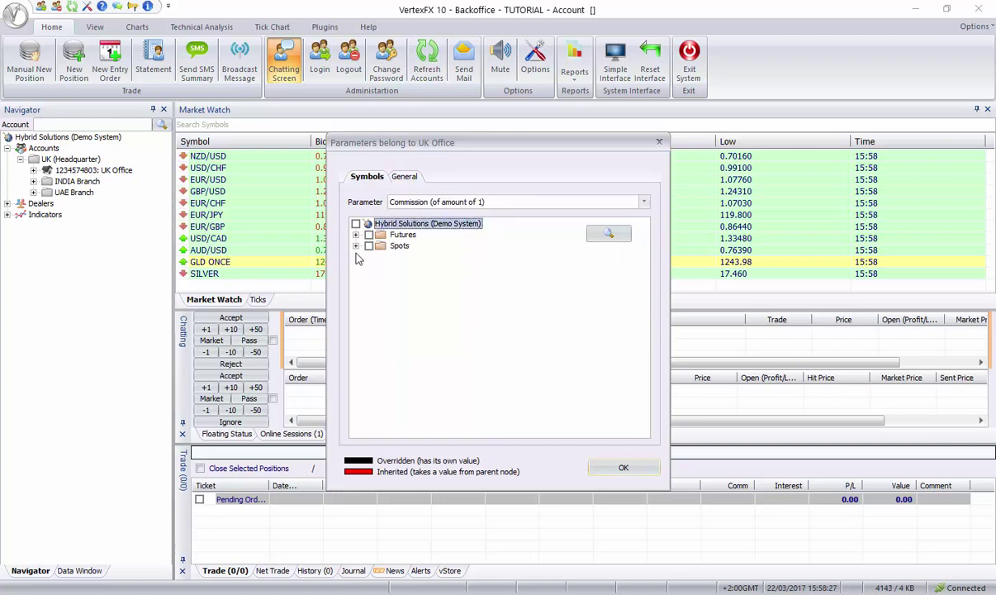
left_click(414, 267)
Review Maximum amount per deal for the Metals and USD Pairs symbols under Spots
left_click(415, 202)
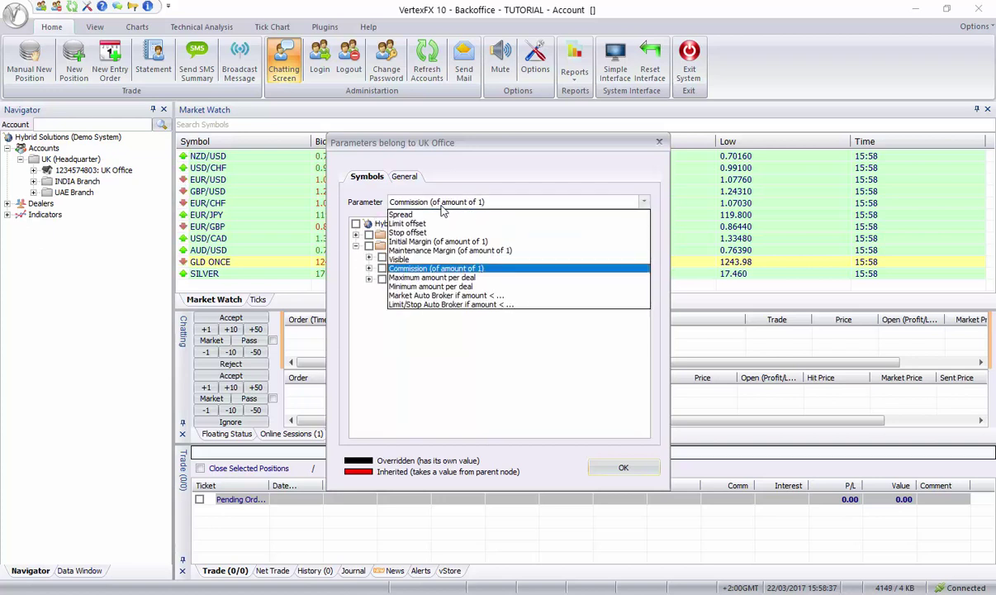
left_click(435, 279)
left_click(355, 245)
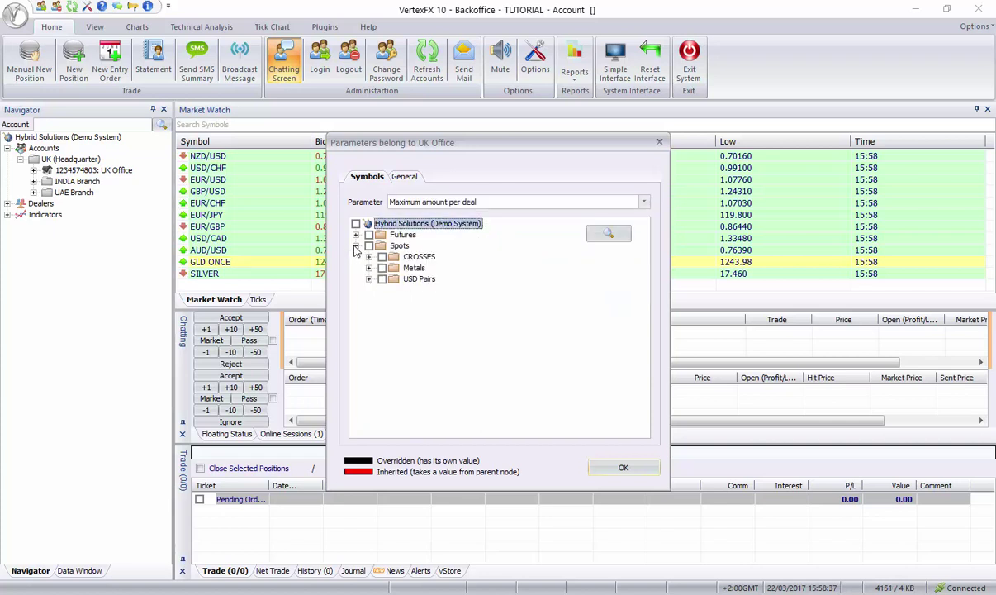
left_click(368, 268)
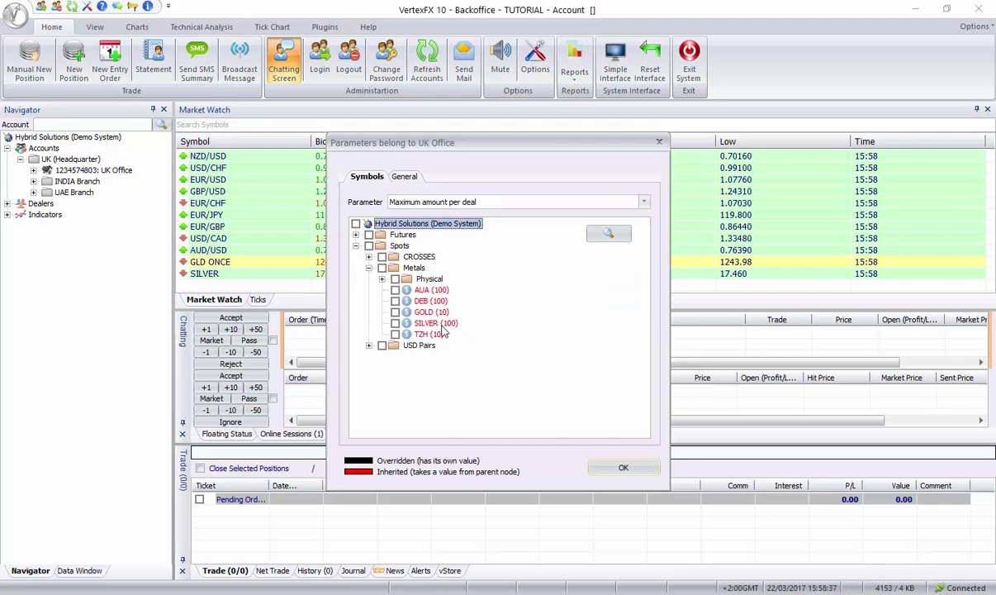
left_click(369, 267)
left_click(368, 278)
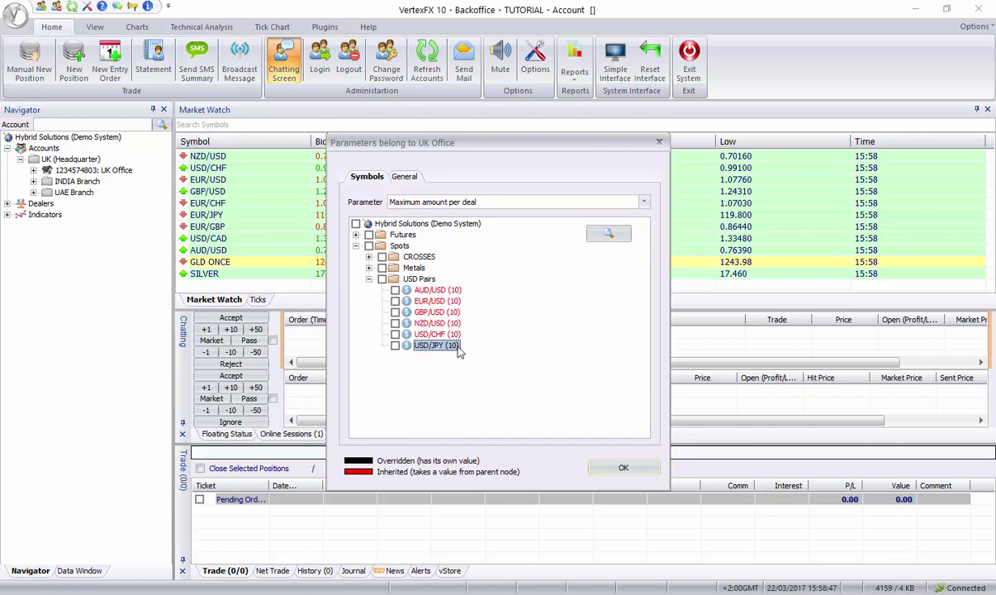
Review Minimum amount per deal for the USD Pairs symbols under Spots, picking out USD/JPY
left_click(424, 202)
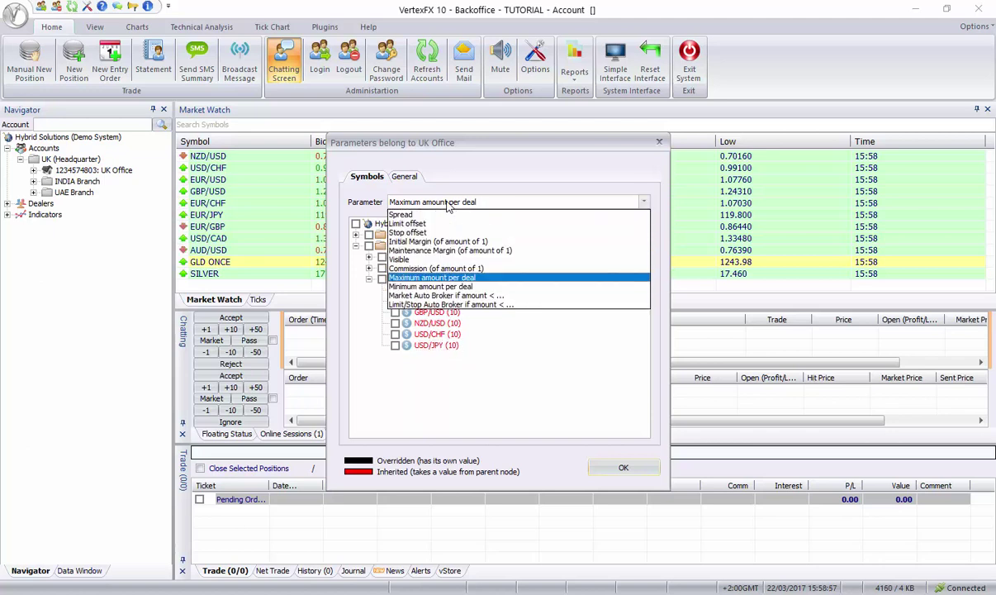
left_click(447, 287)
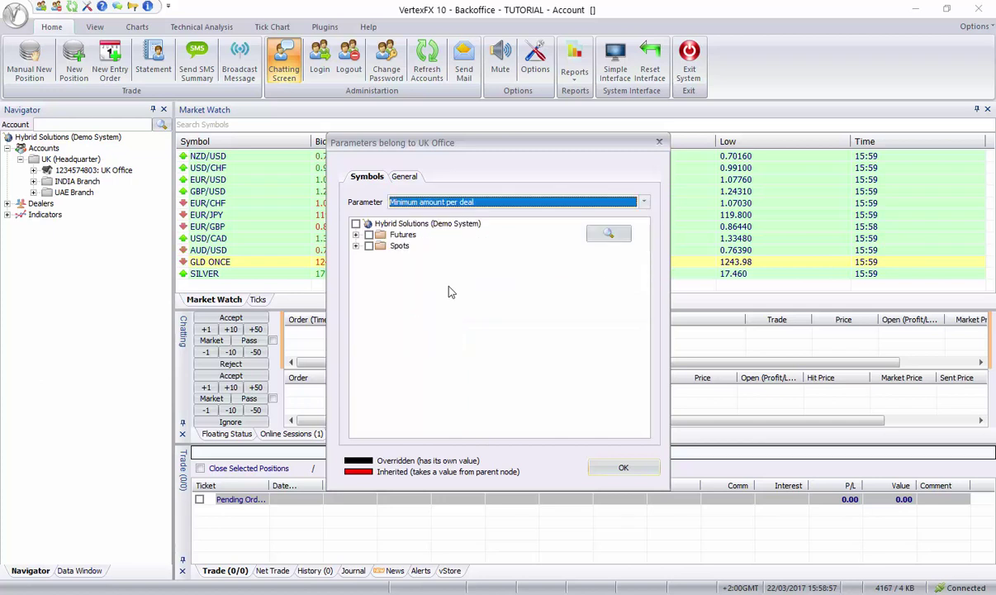
left_click(356, 246)
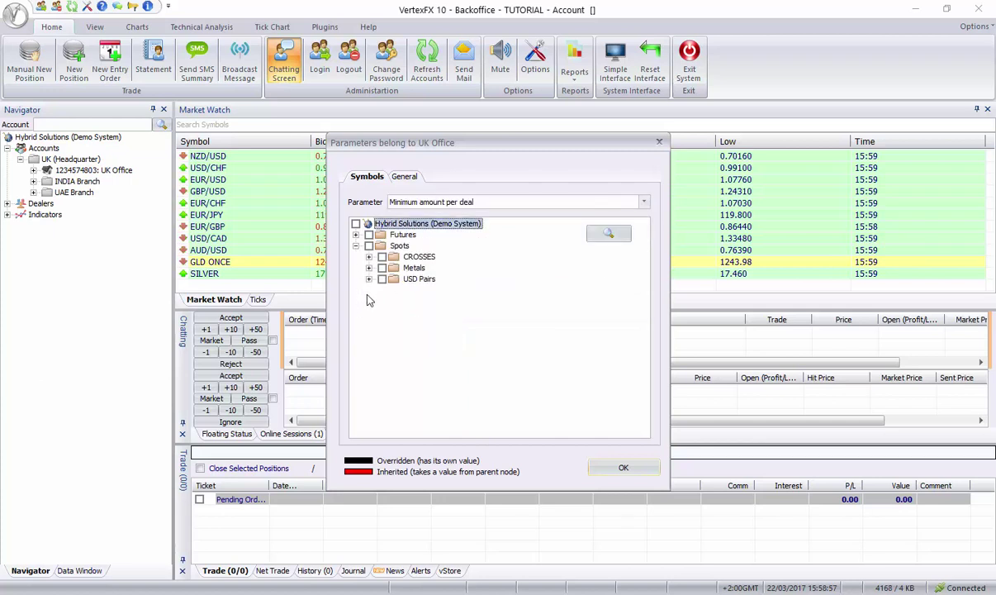
left_click(368, 279)
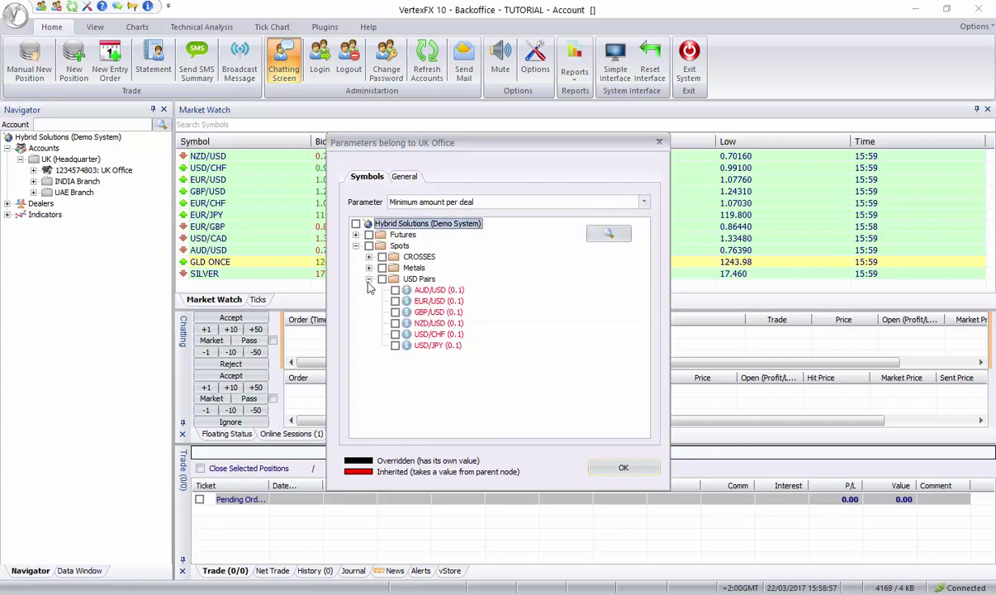
left_click(451, 346)
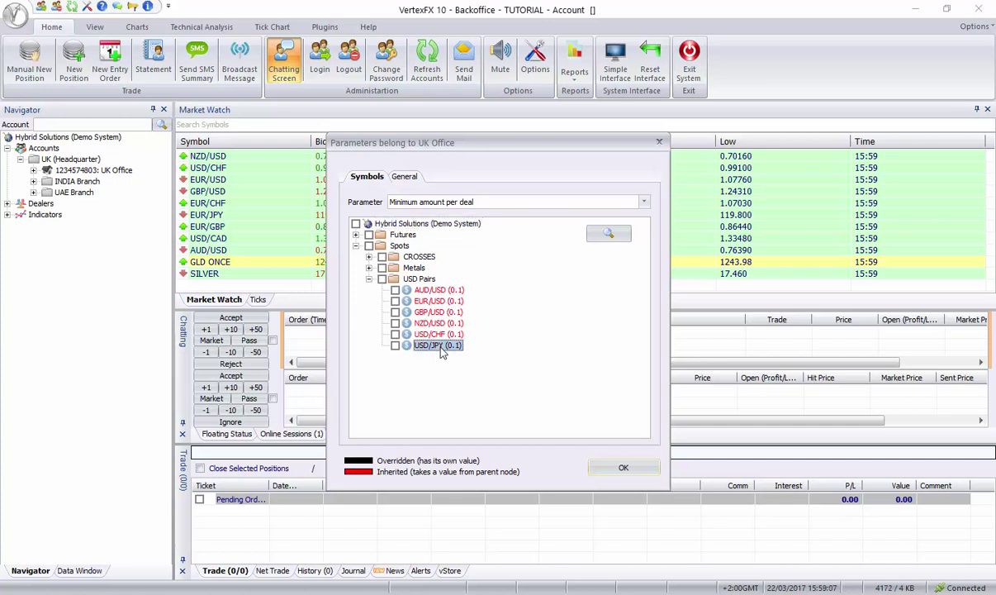
Display the Market Auto Broker if amount < ... parameter for the USD Pairs symbols under Spots
left_click(423, 204)
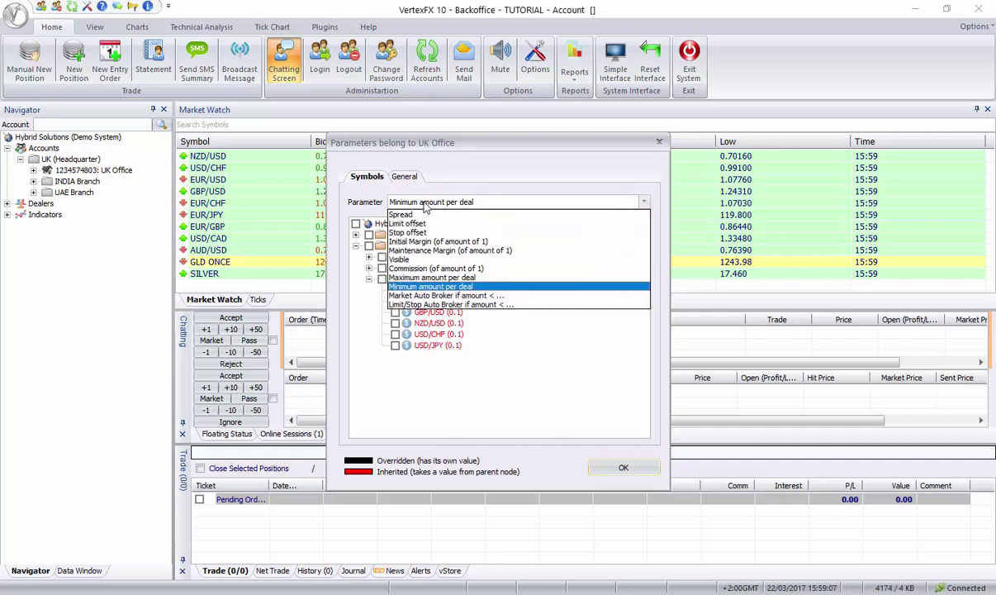
left_click(454, 296)
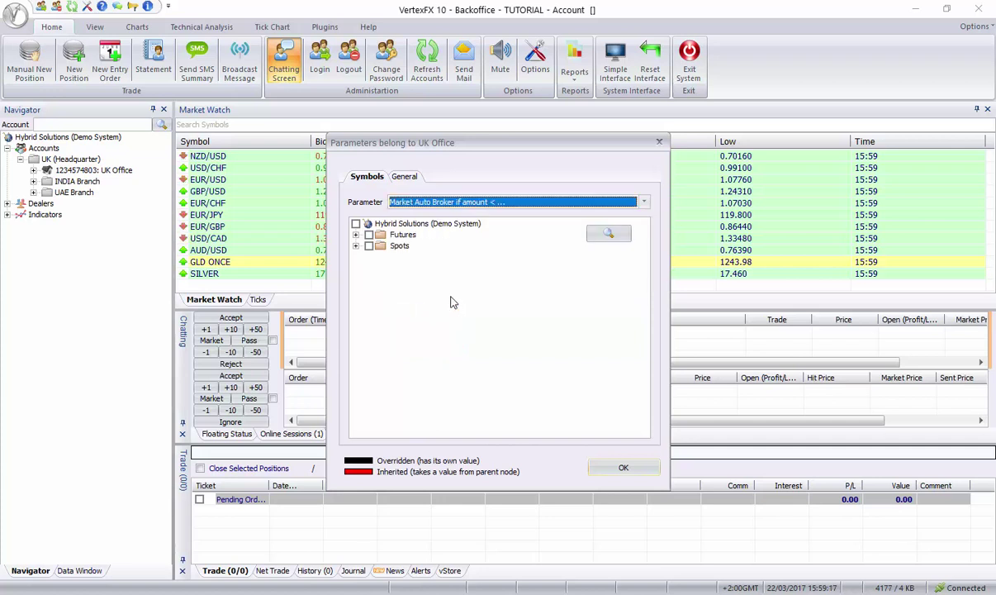
left_click_drag(443, 144, 474, 136)
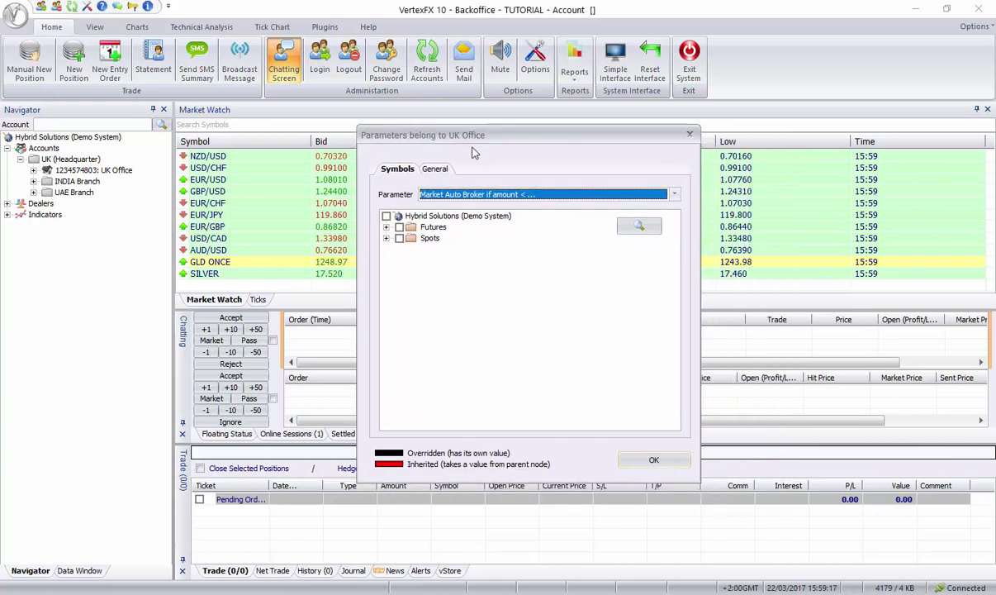
left_click(386, 238)
left_click(399, 271)
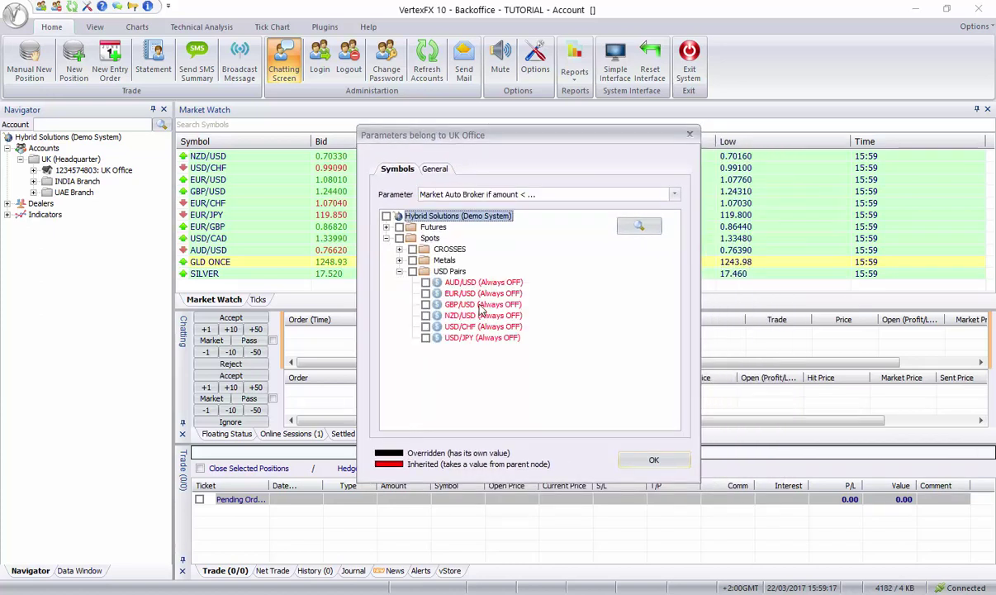
Override the AUD/USD Market Auto Broker amount threshold with 3 for the UK Office
double_click(453, 279)
left_click(426, 313)
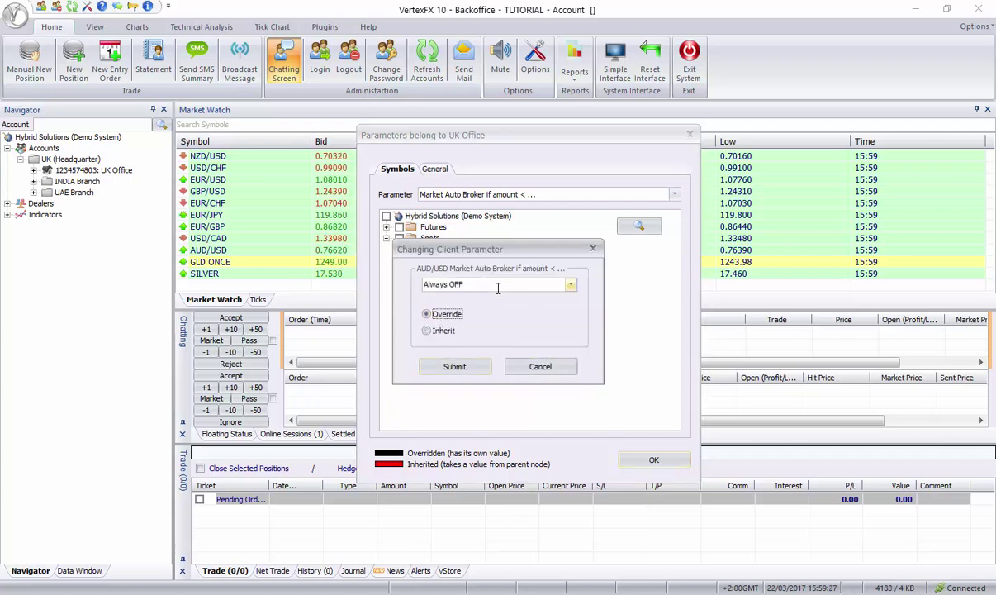
left_click(570, 285)
left_click(570, 285)
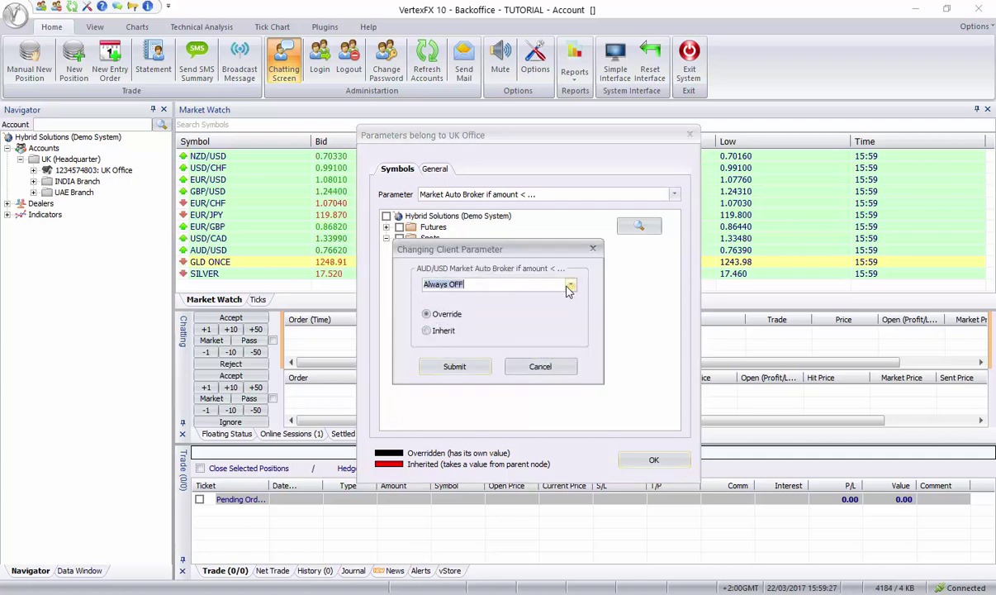
left_click_drag(507, 251, 605, 254)
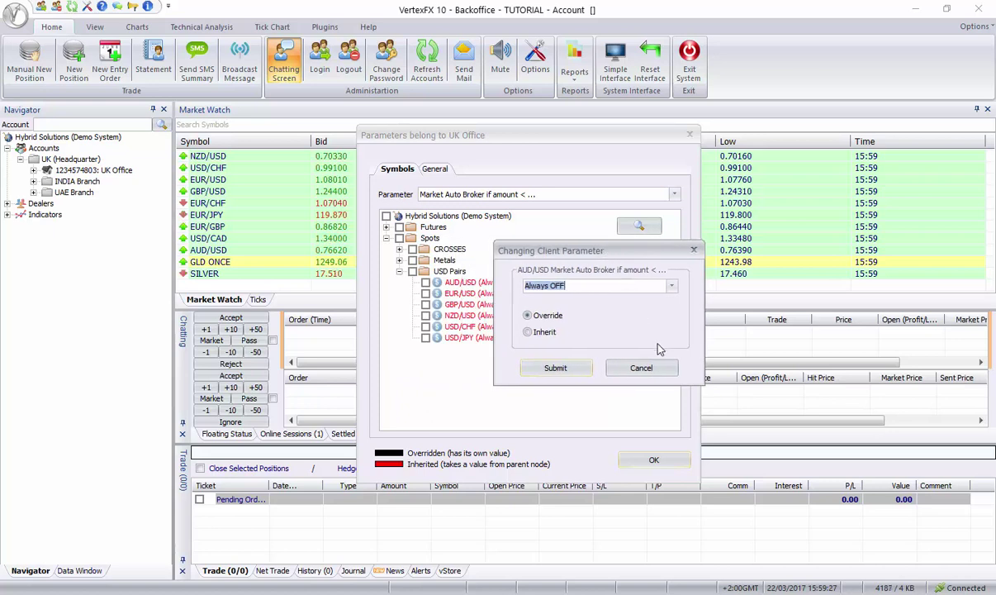
type("3")
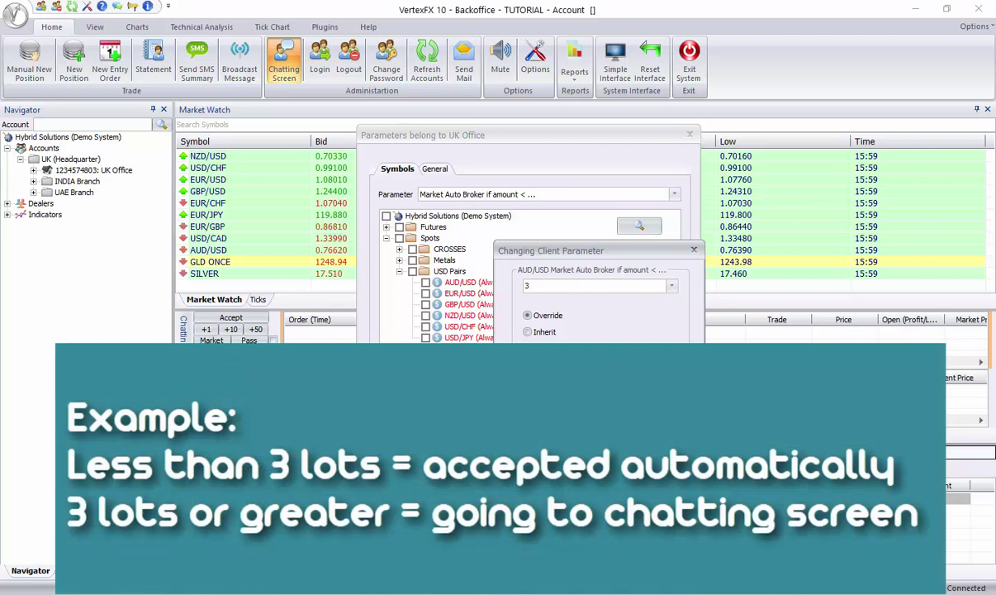
key("Return")
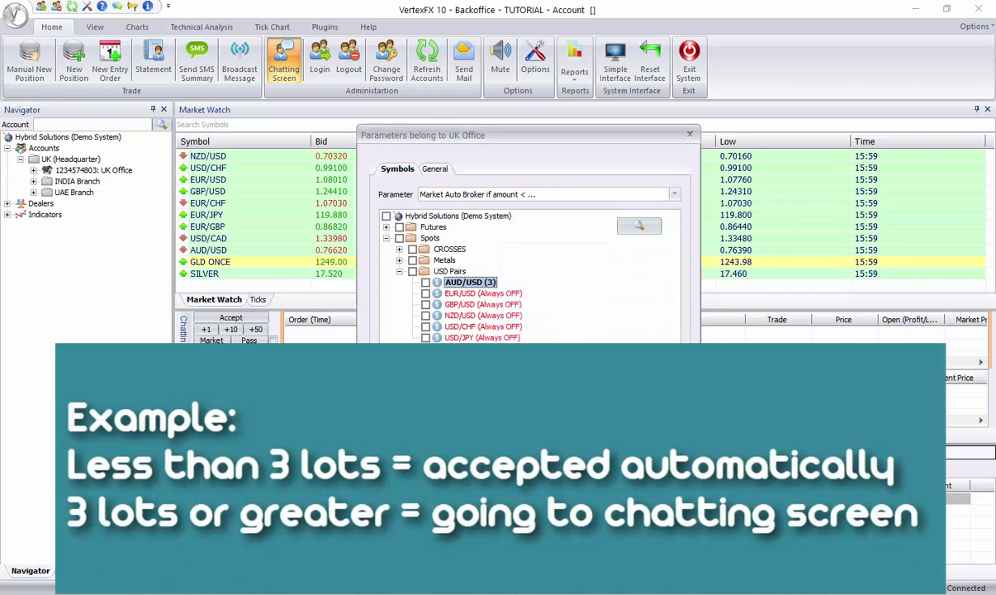
Override the EUR/USD Market Auto Broker parameter with Always ON for the UK Office
double_click(483, 297)
left_click(437, 294)
left_click(569, 284)
left_click(504, 306)
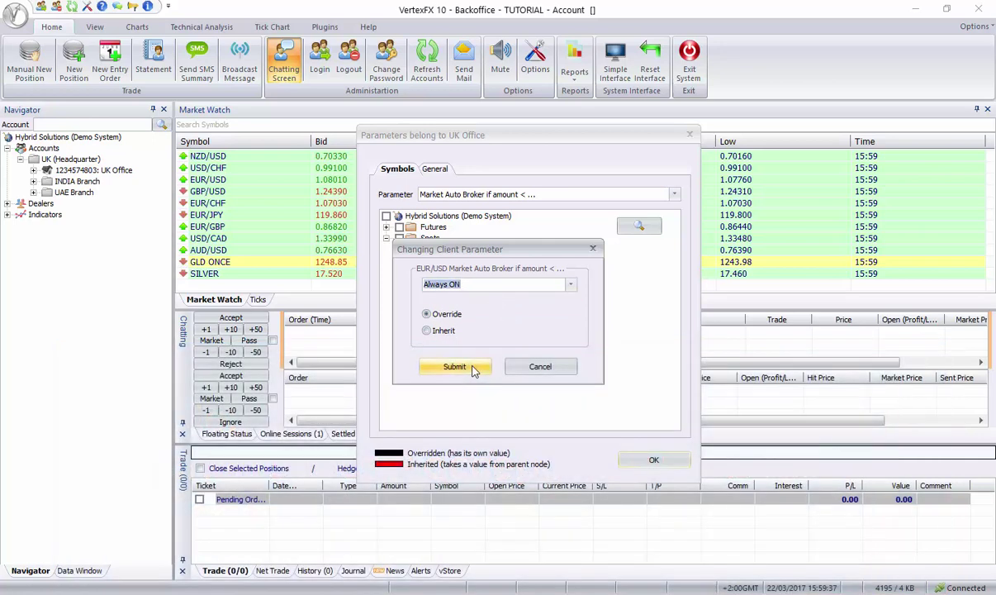
left_click(456, 366)
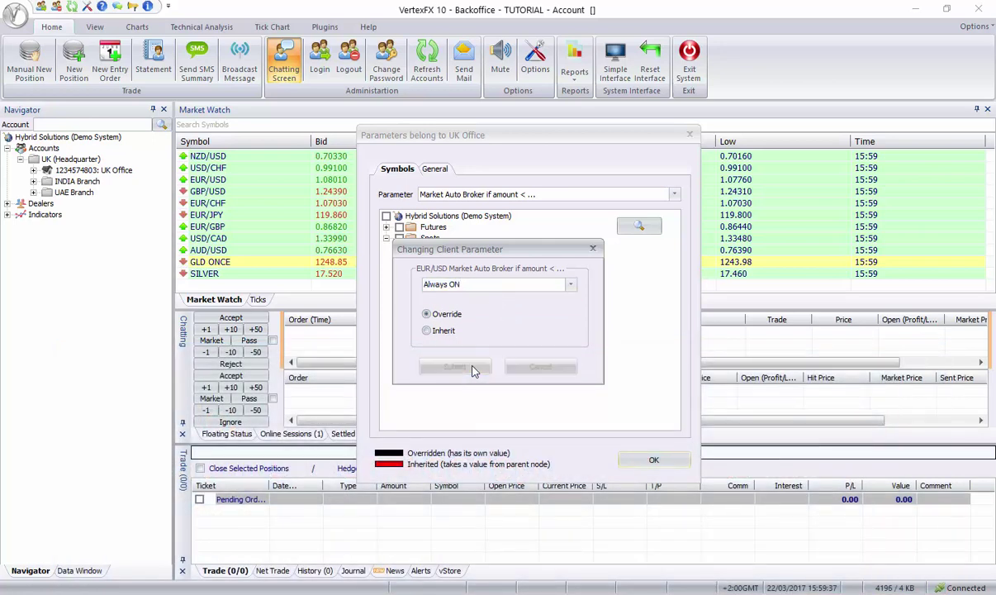
Display the Limit/Stop Auto Broker if amount < ... parameter for the USD Pairs symbols under Spots
left_click(525, 196)
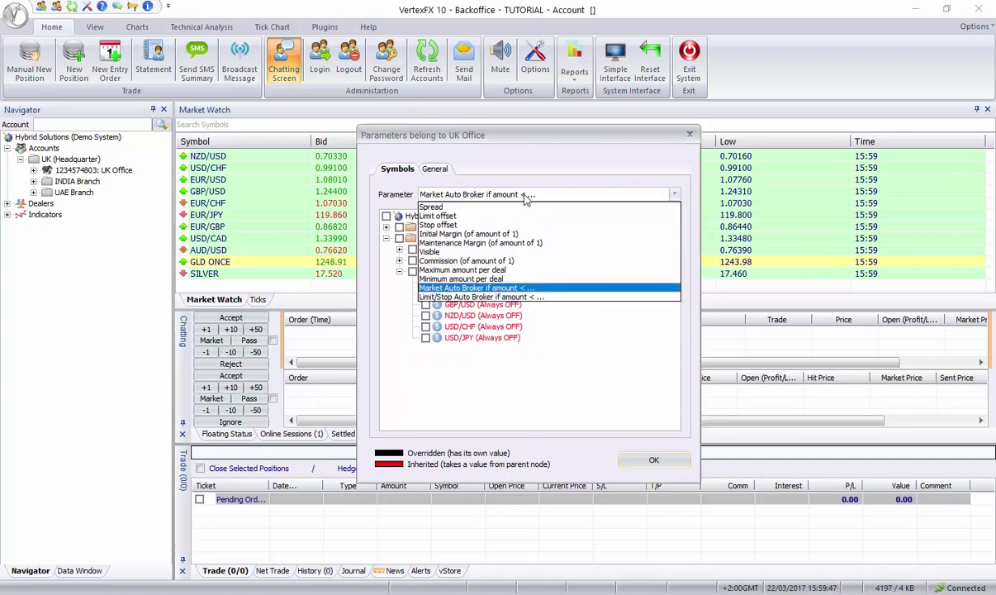
left_click(488, 296)
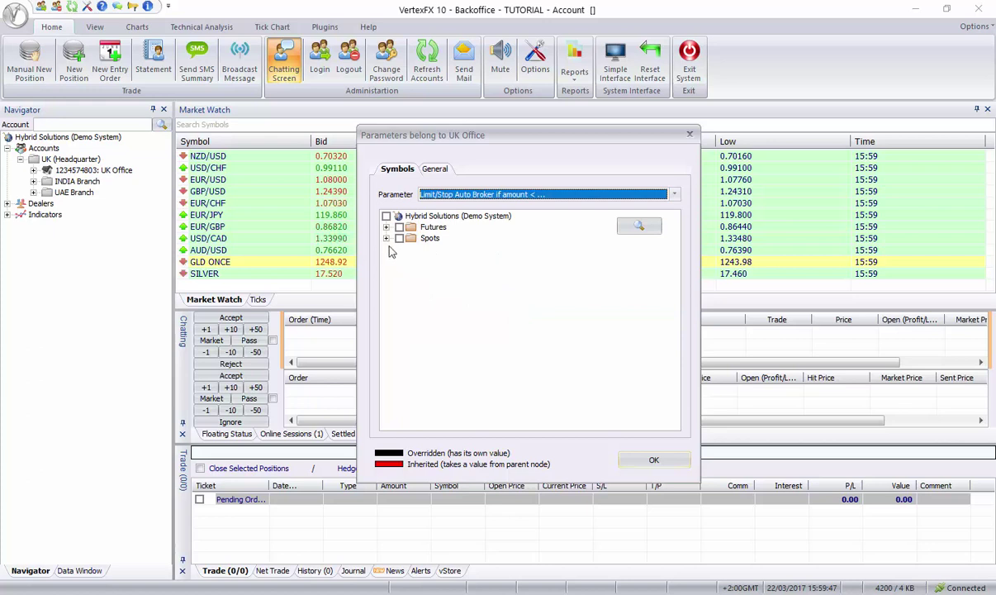
left_click(466, 195)
left_click(466, 197)
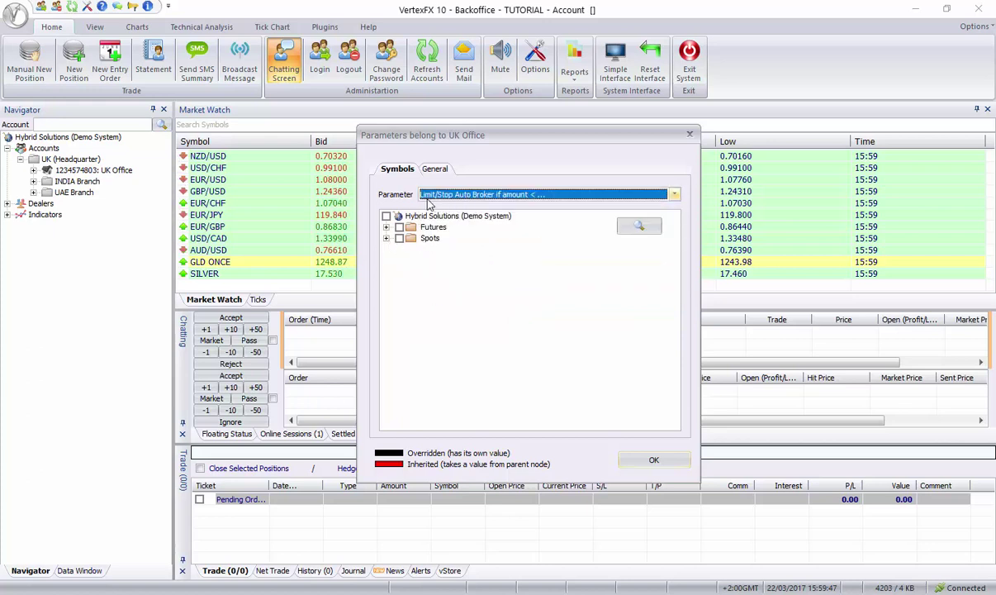
left_click(386, 237)
left_click(399, 271)
Override the AUD/USD Limit/Stop Auto Broker amount threshold with 5 and close the UK Office parameters
double_click(483, 284)
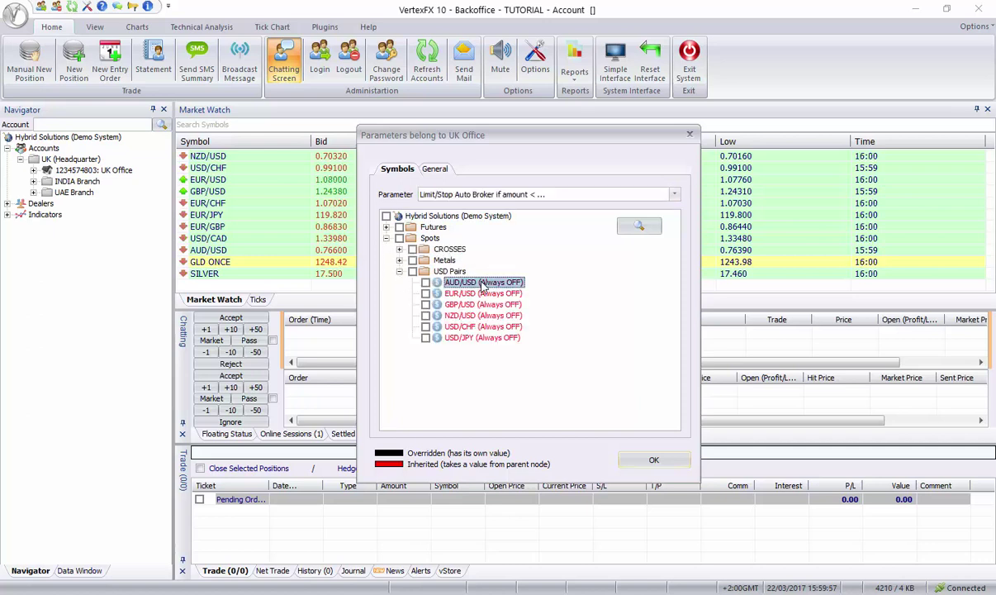
left_click(427, 314)
left_click(568, 285)
left_click(533, 296)
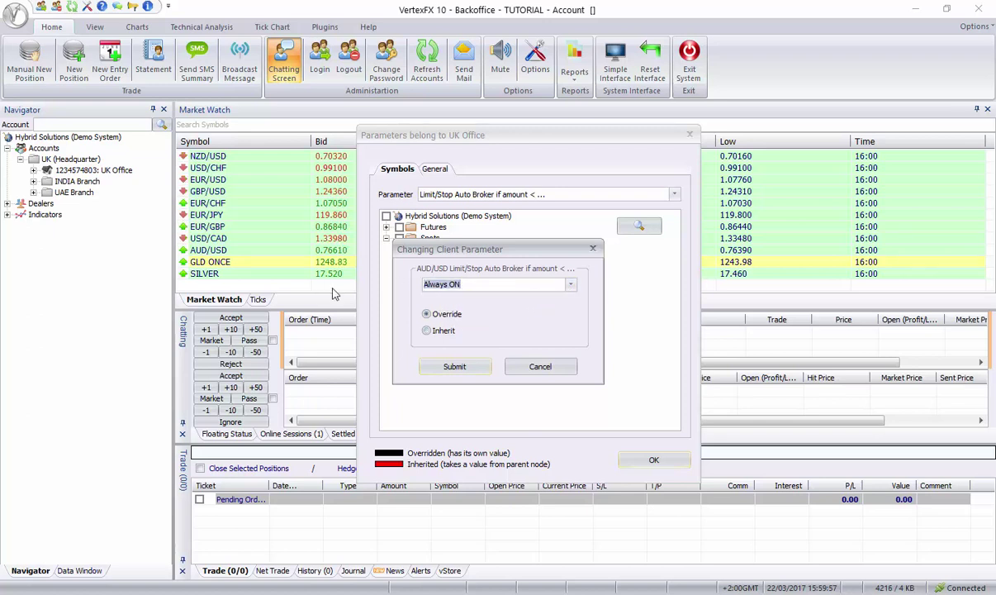
type("34")
key("BackSpace")
key("BackSpace")
type("5")
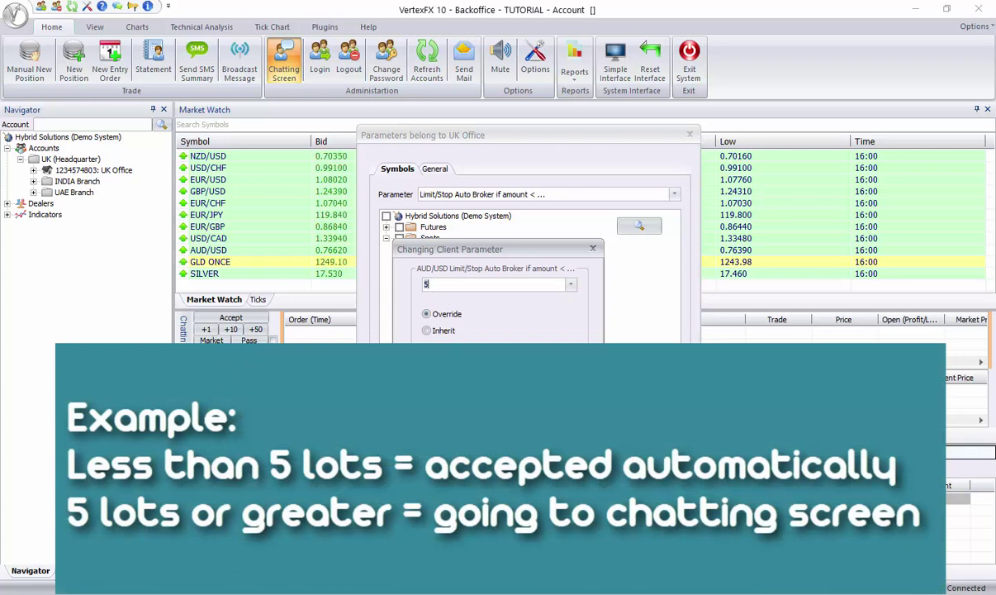
left_click_drag(429, 286, 389, 289)
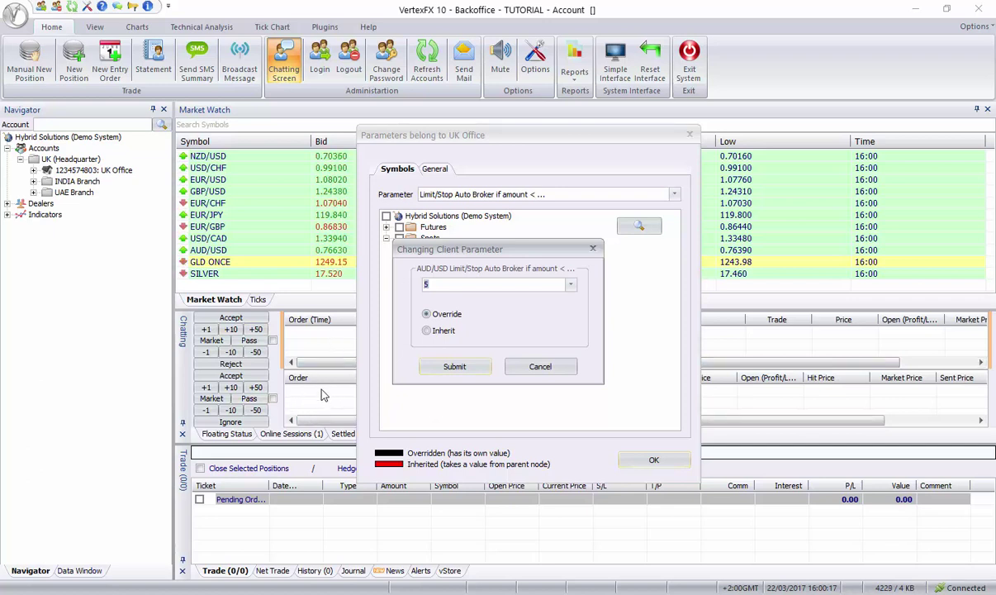
left_click(453, 367)
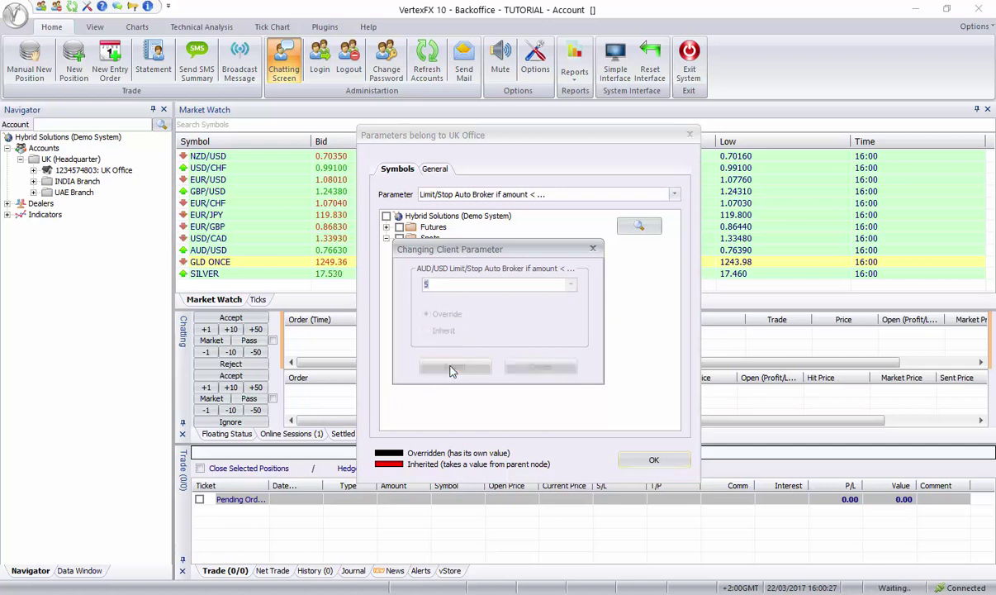
left_click(652, 460)
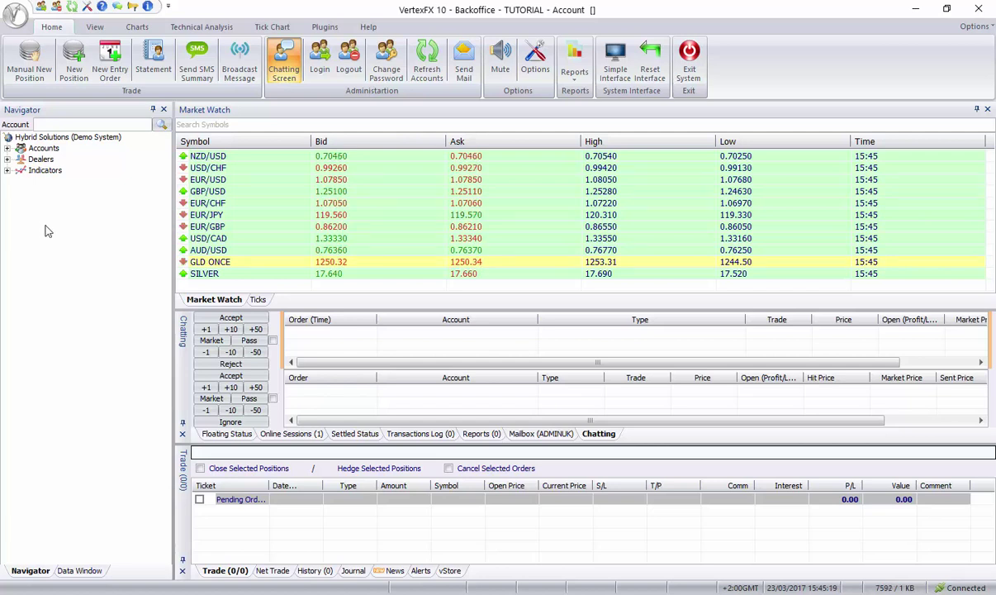
Open the parameters of the ADMINUK dealer for editing
left_click(8, 156)
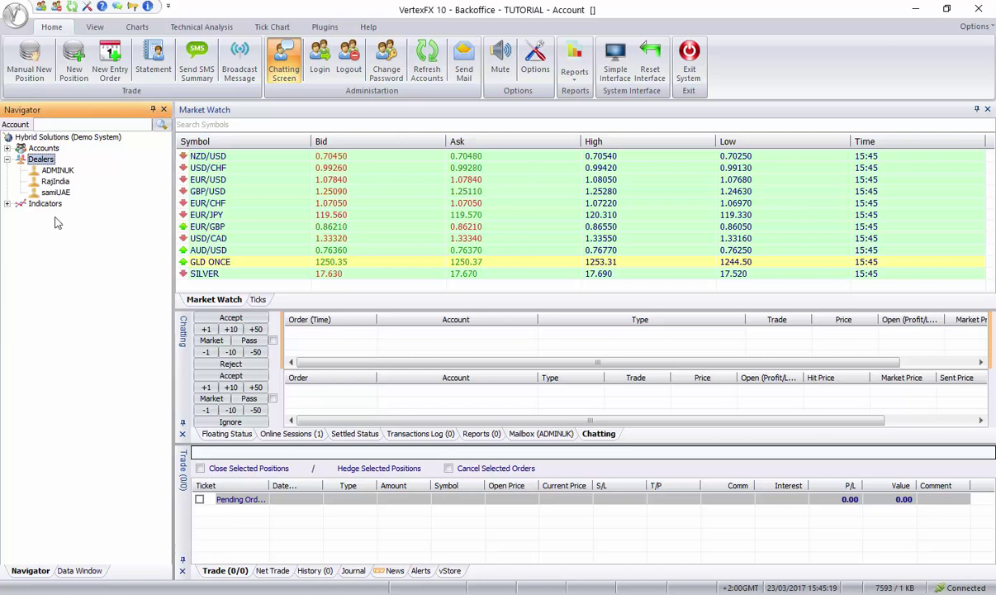
right_click(55, 171)
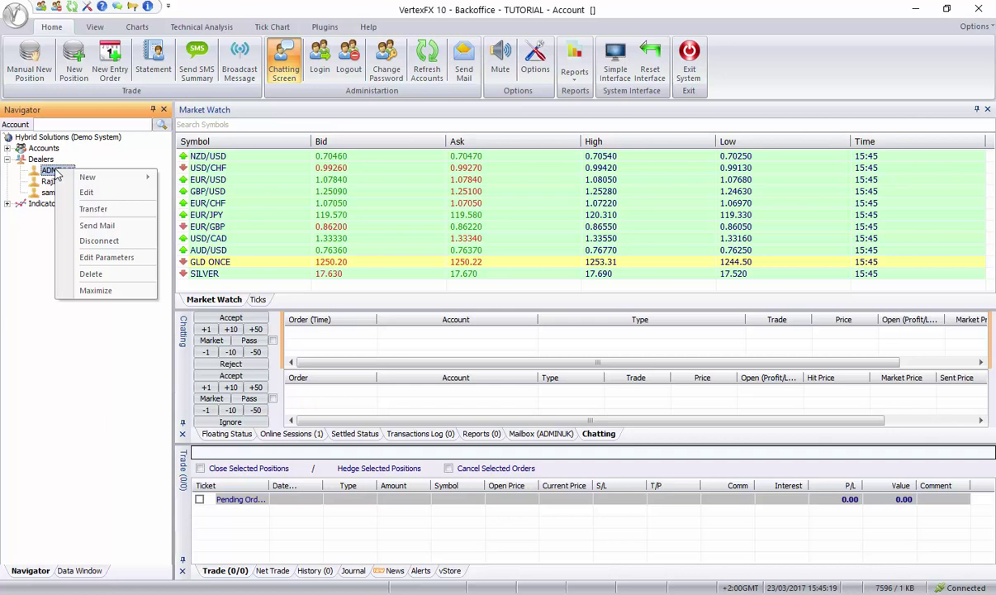
left_click(115, 261)
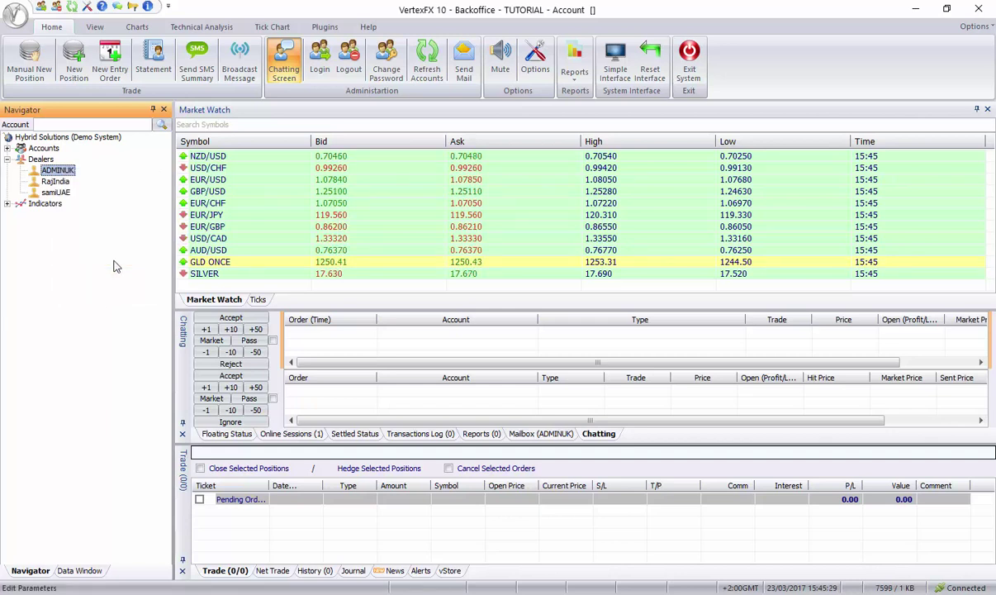
left_click_drag(458, 140, 507, 98)
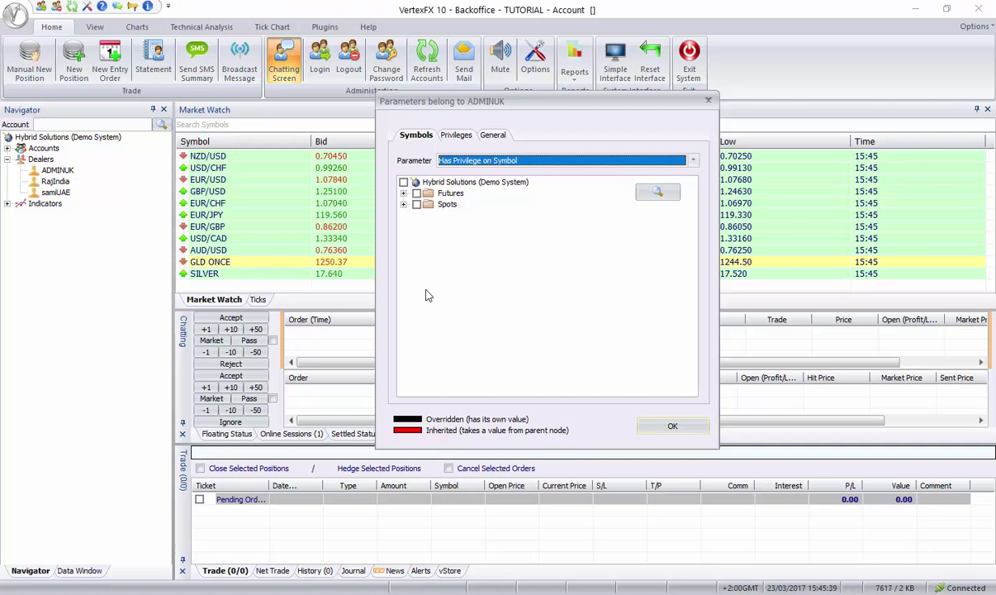
Review ADMINUK's Has Privilege on Symbol parameter for the USD Pairs symbols under Spots
left_click(403, 204)
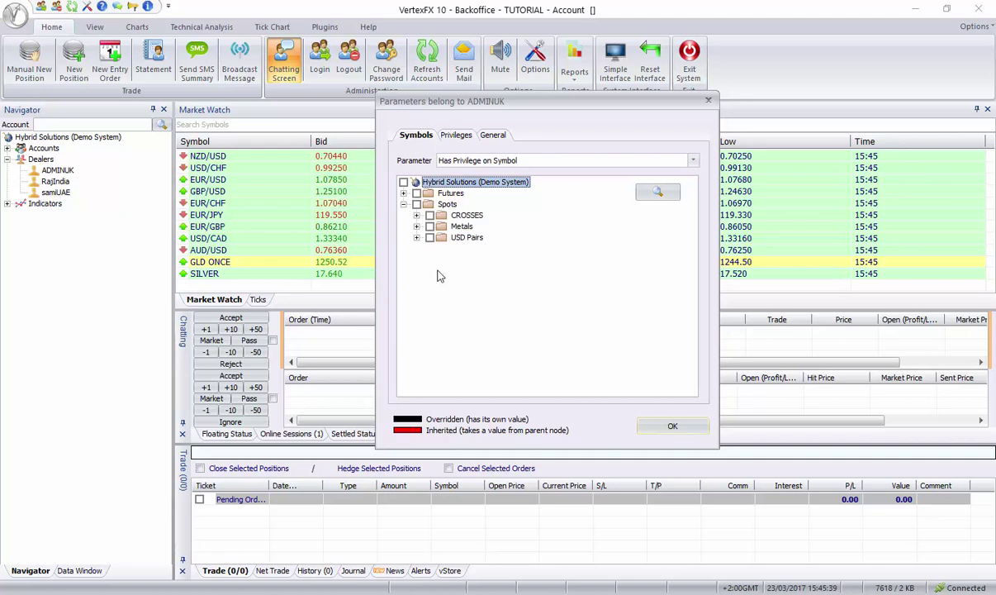
left_click(417, 237)
left_click(461, 270)
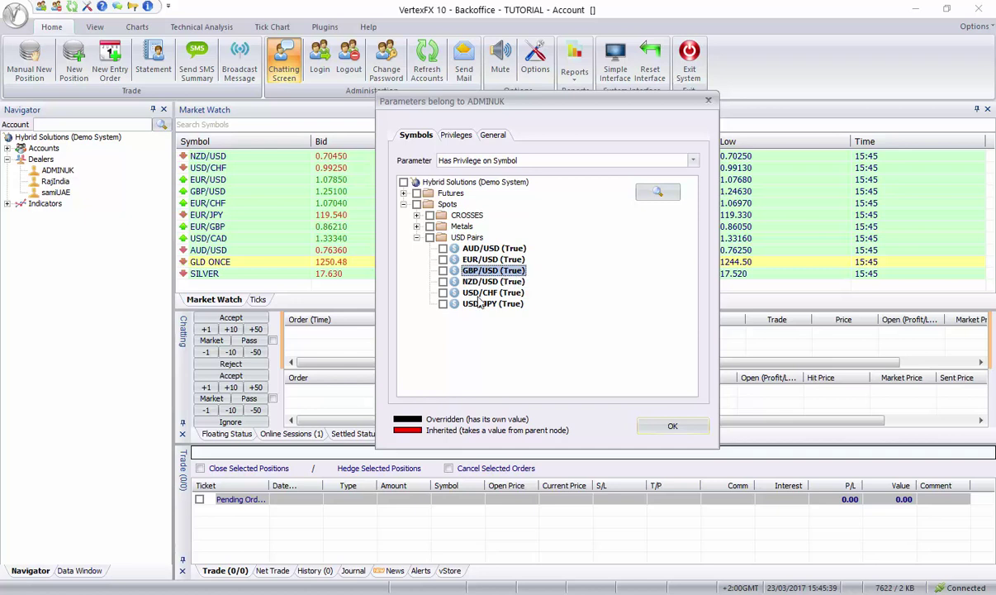
left_click(416, 237)
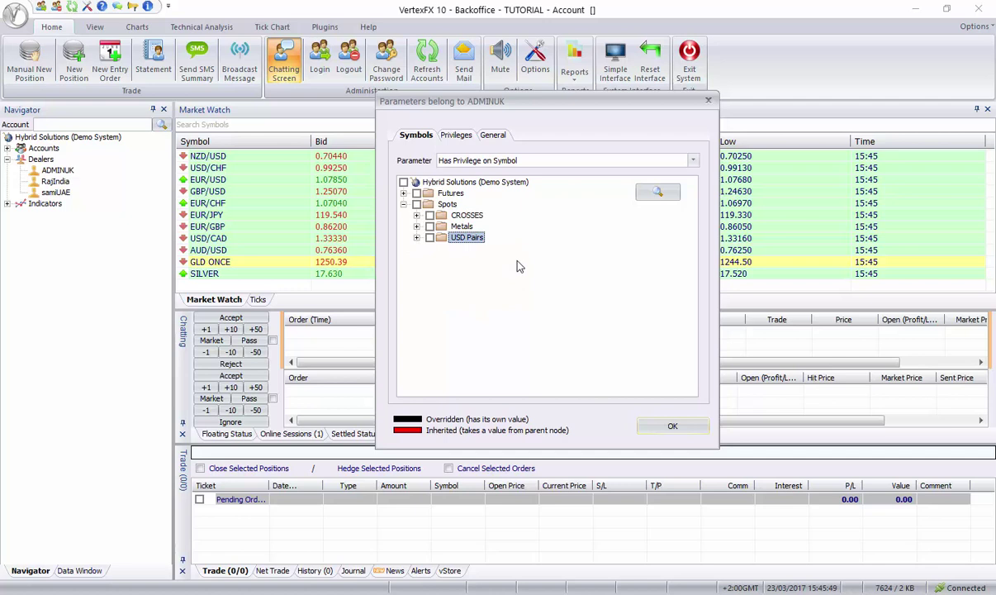
Review ADMINUK's list of privileges, picking out Change dates, Chatting, Chatting - Give better price, Feeds Control and Manage positions
left_click(450, 137)
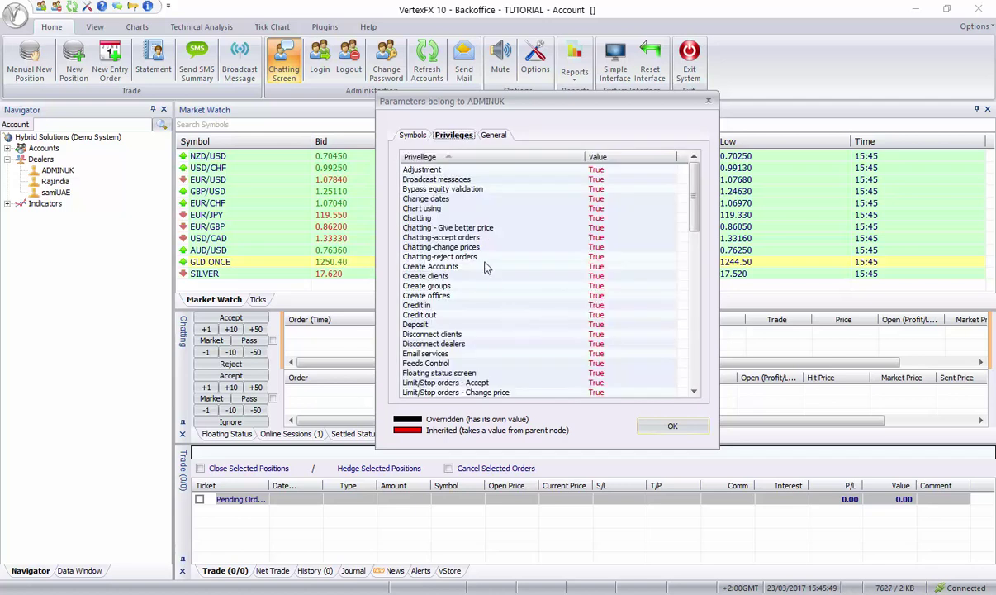
left_click(422, 199)
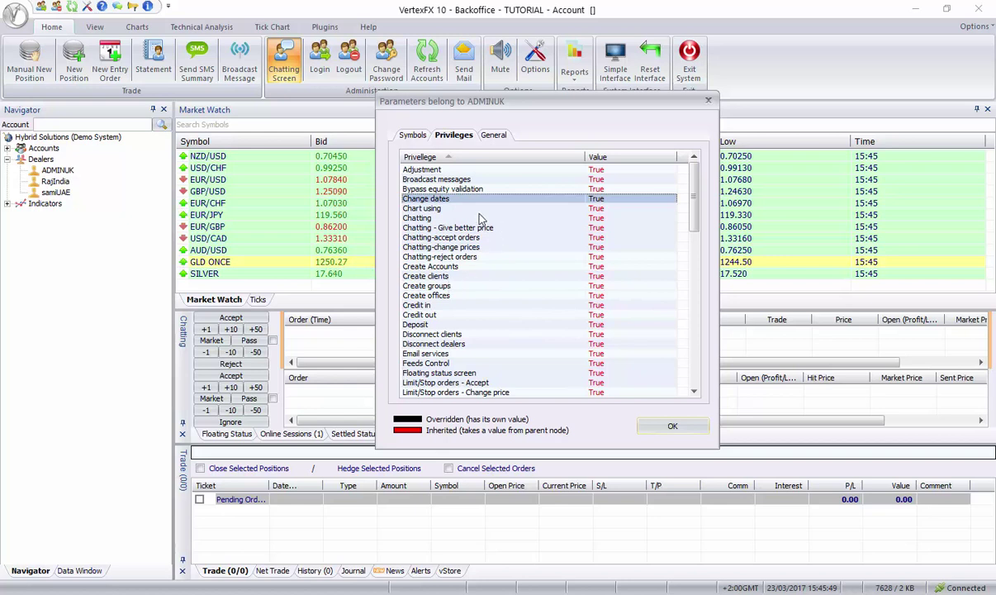
left_click(415, 217)
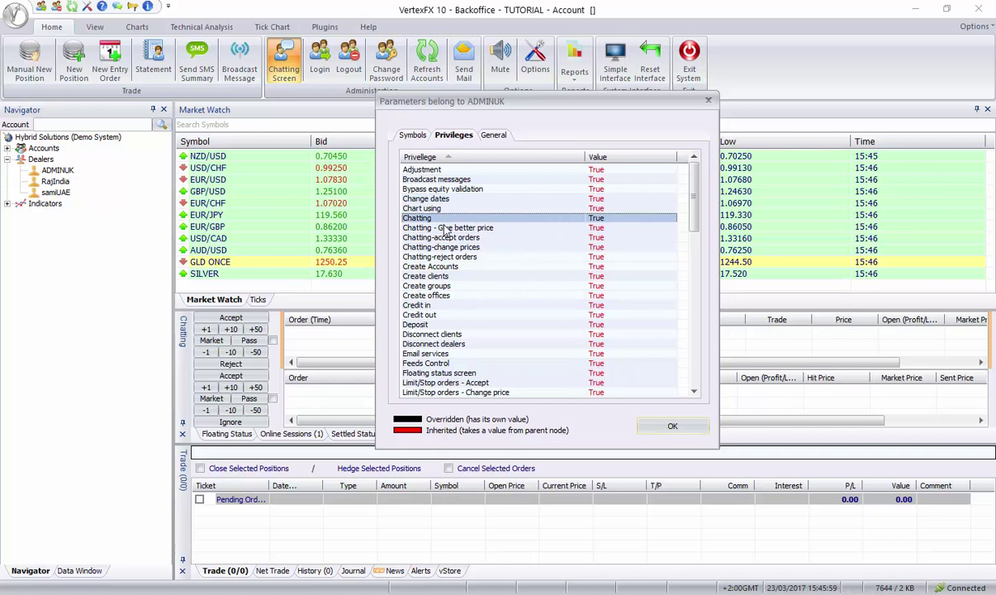
left_click(494, 228)
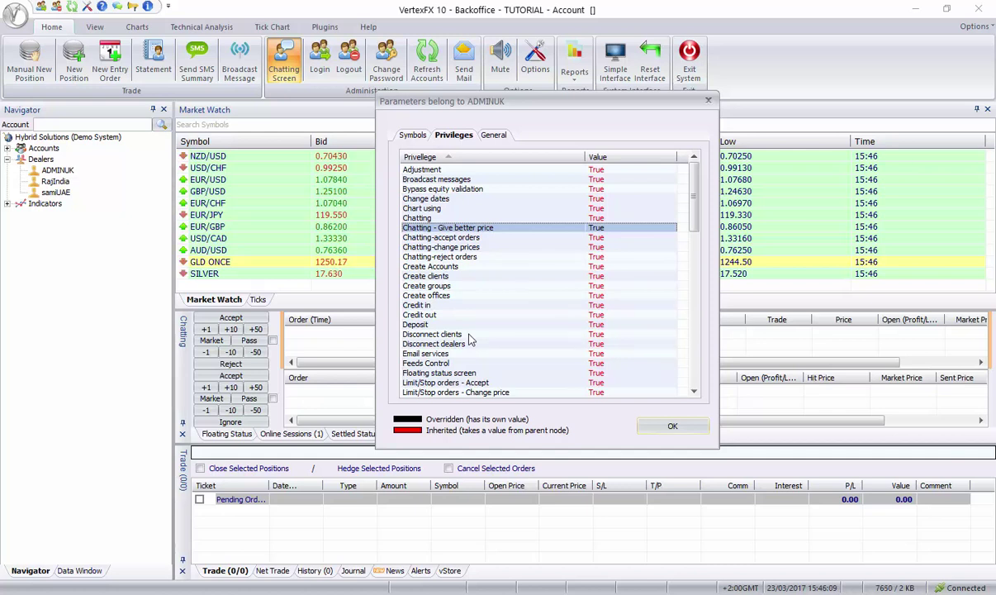
scroll(483, 329, "down", 4)
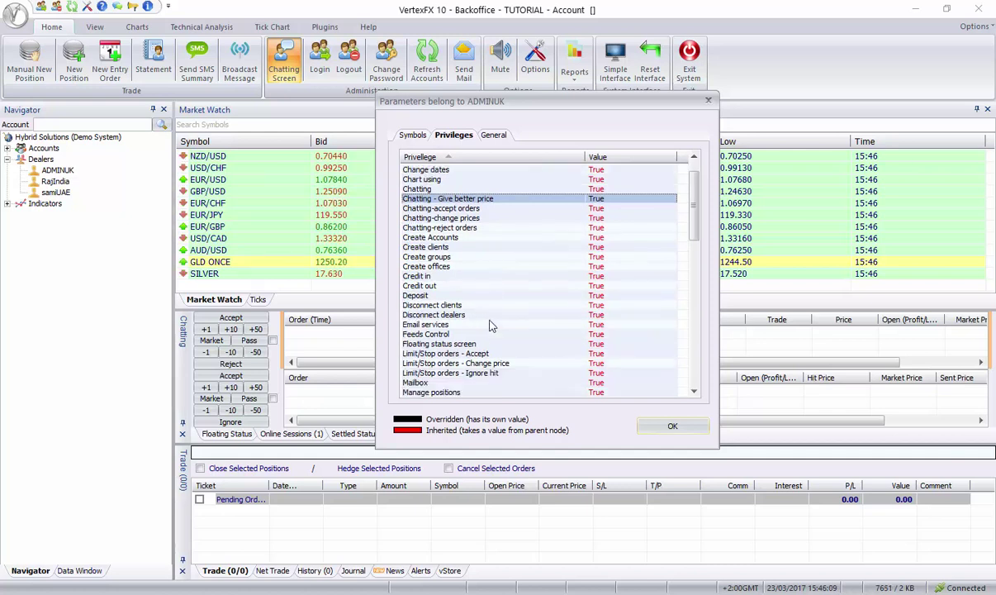
left_click(415, 248)
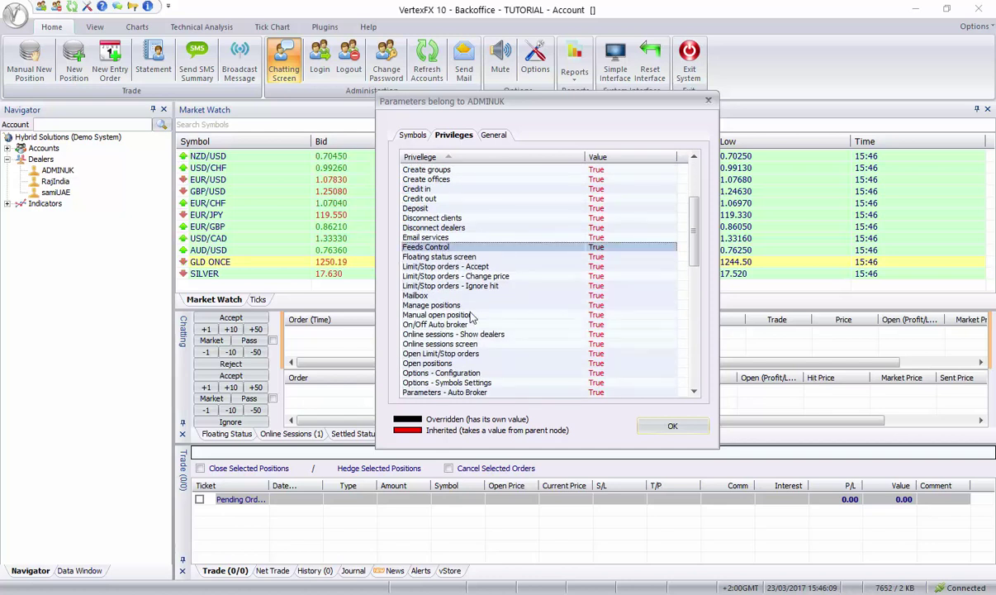
left_click(445, 306)
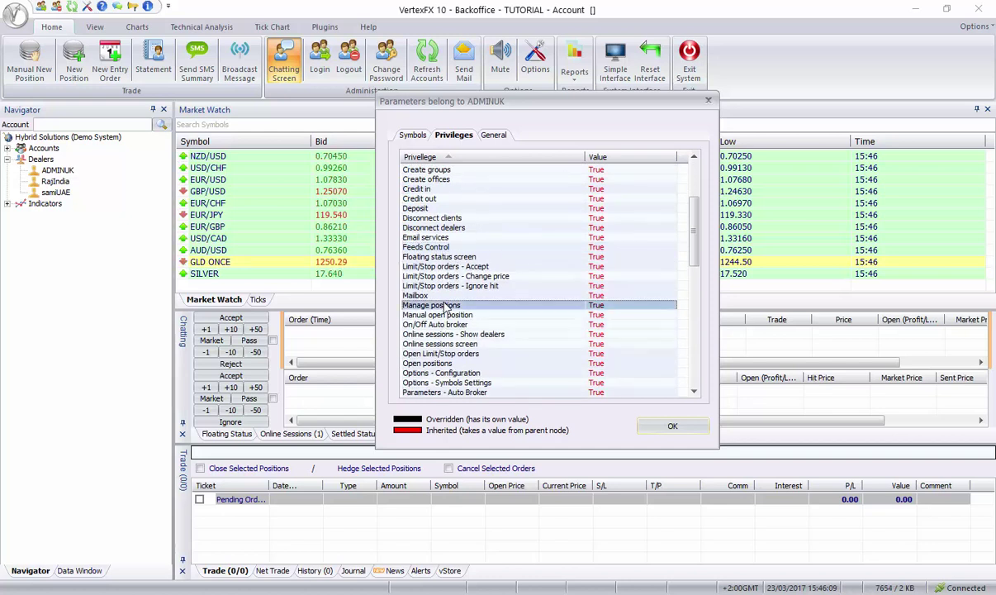
scroll(463, 281, "up", 4)
Override ADMINUK's Sliding News general parameter with "you can write anything" and close the dealer parameters
left_click(493, 135)
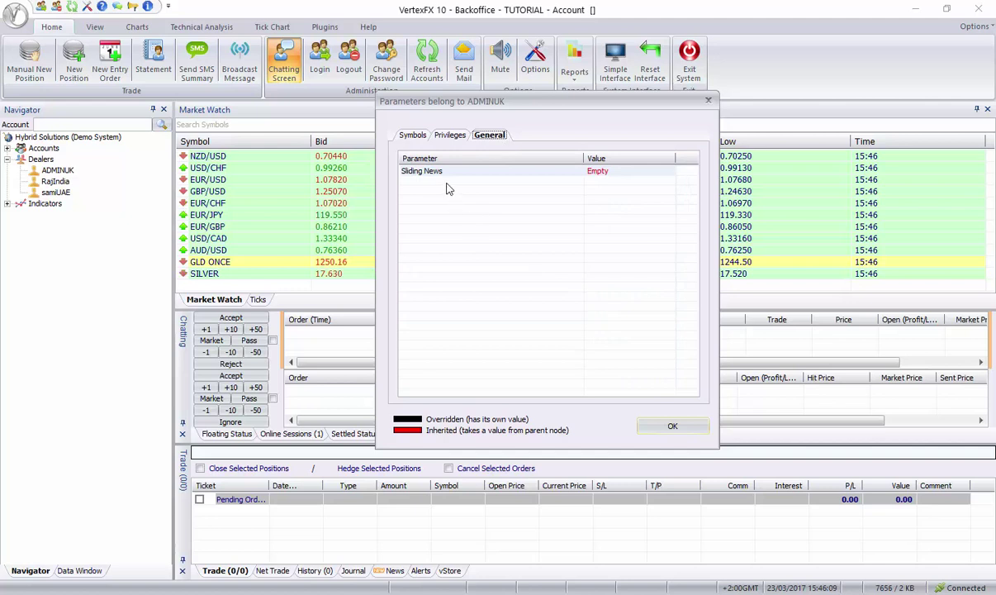
double_click(453, 170)
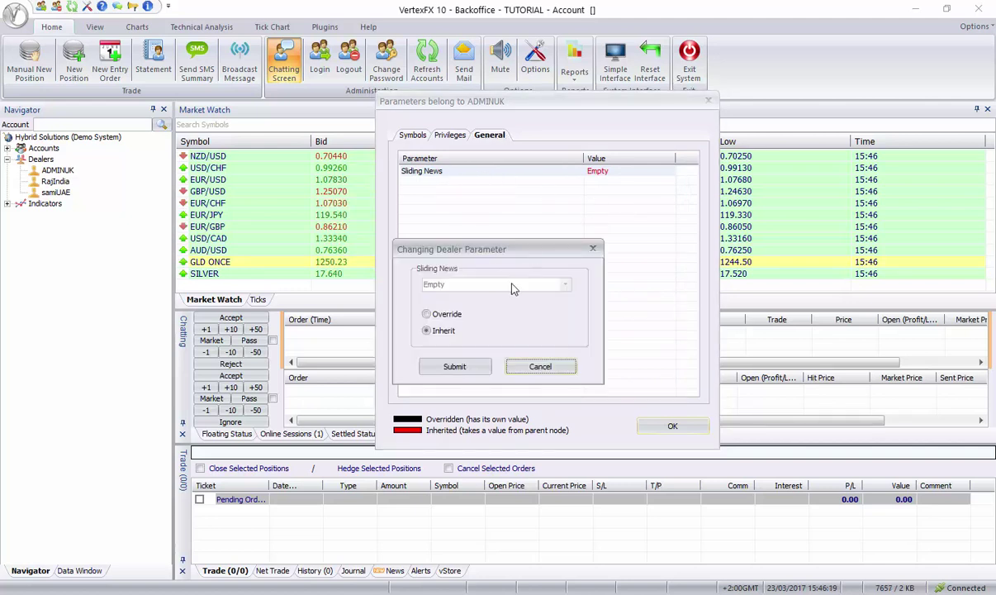
left_click(592, 248)
double_click(569, 170)
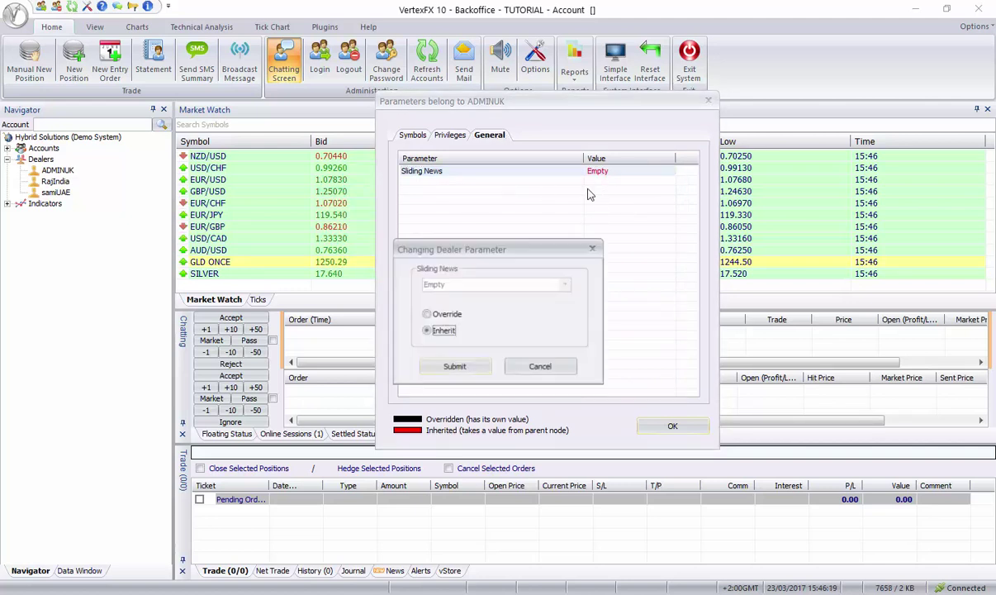
left_click_drag(475, 248, 521, 189)
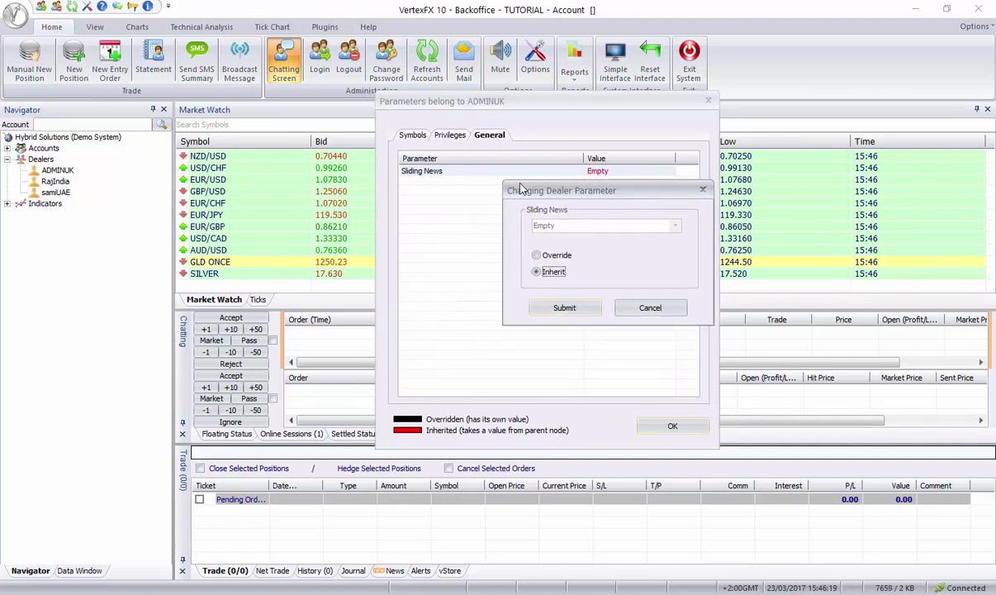
left_click(536, 254)
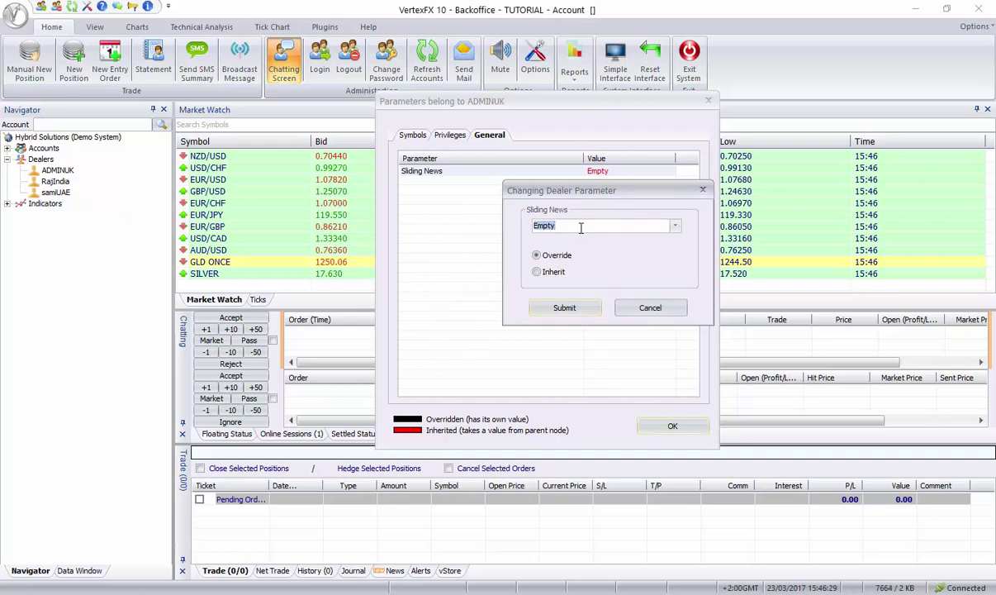
type("شسفغا")
key("BackSpace")
key("BackSpace")
key("BackSpace")
key("BackSpace")
key("BackSpace")
type("you can write anything")
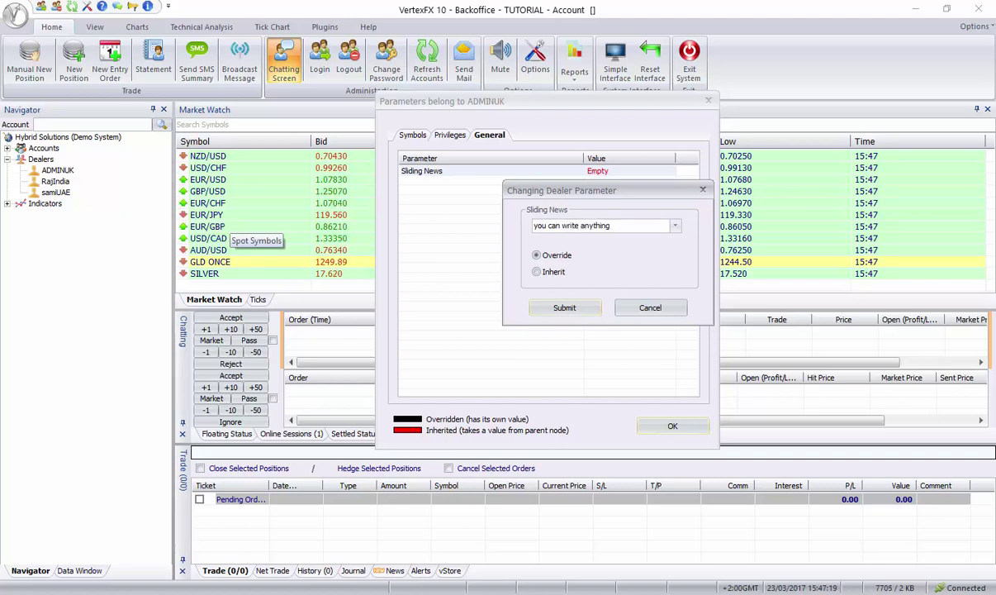
left_click(564, 307)
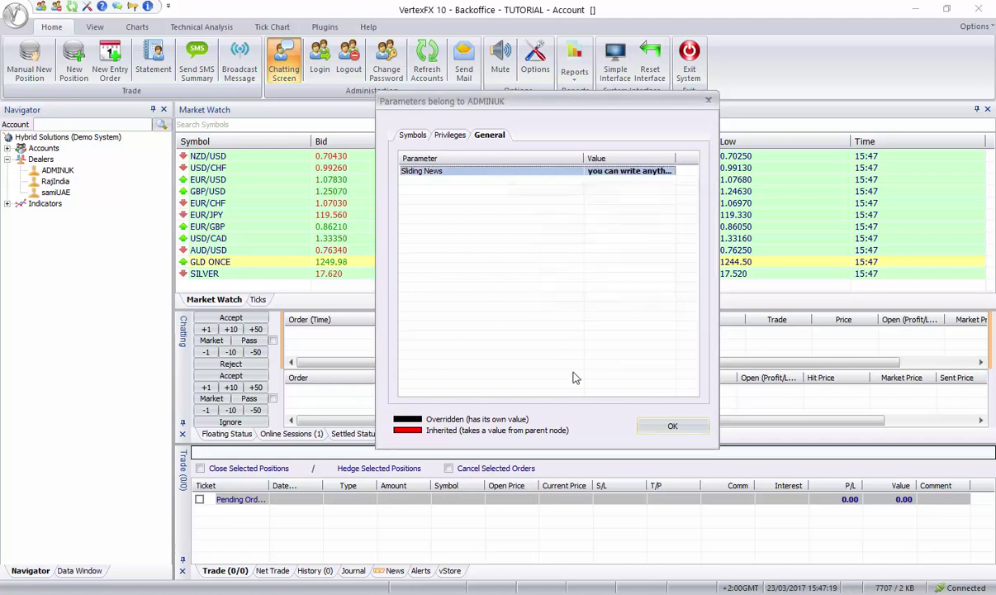
left_click(654, 430)
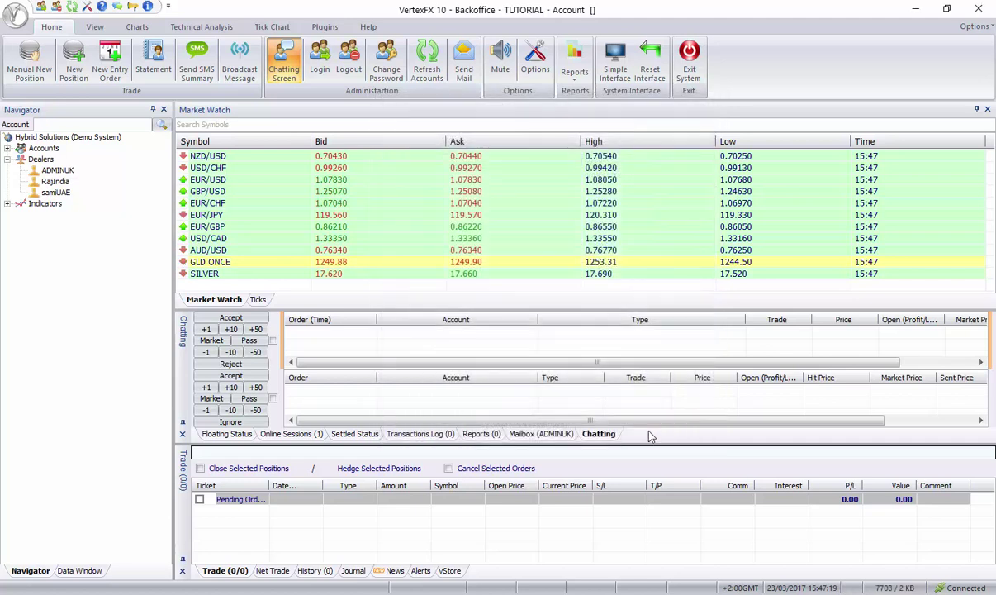